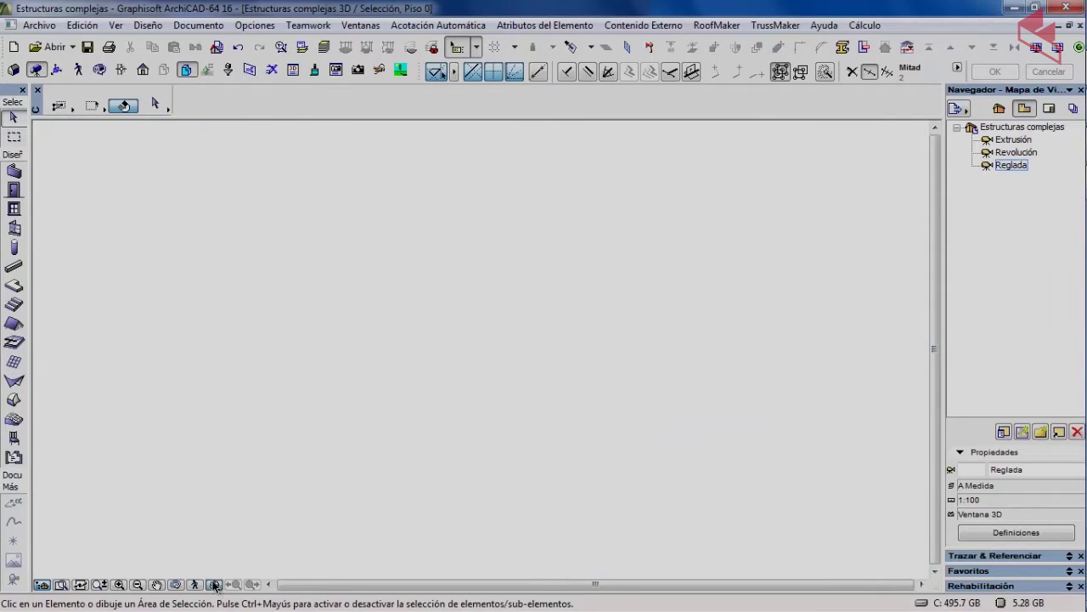
Step: Draw a second extruded vault shell crossing the existing one on the ground plane, reusing its settings, with a profile size of about 2.98
left_click(215, 585)
left_click(100, 70)
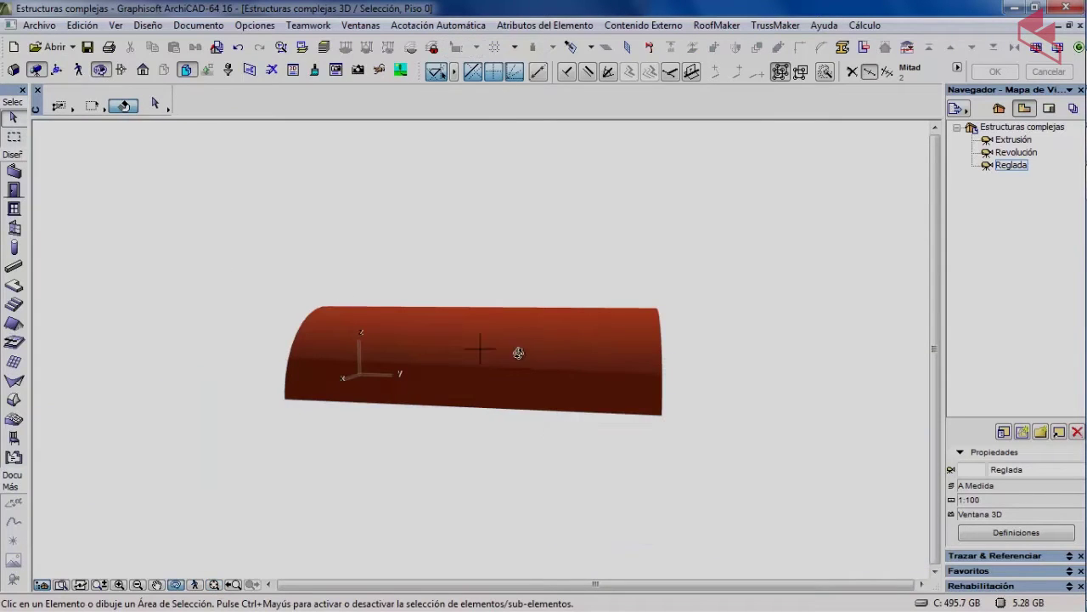
left_click_drag(515, 352, 408, 345)
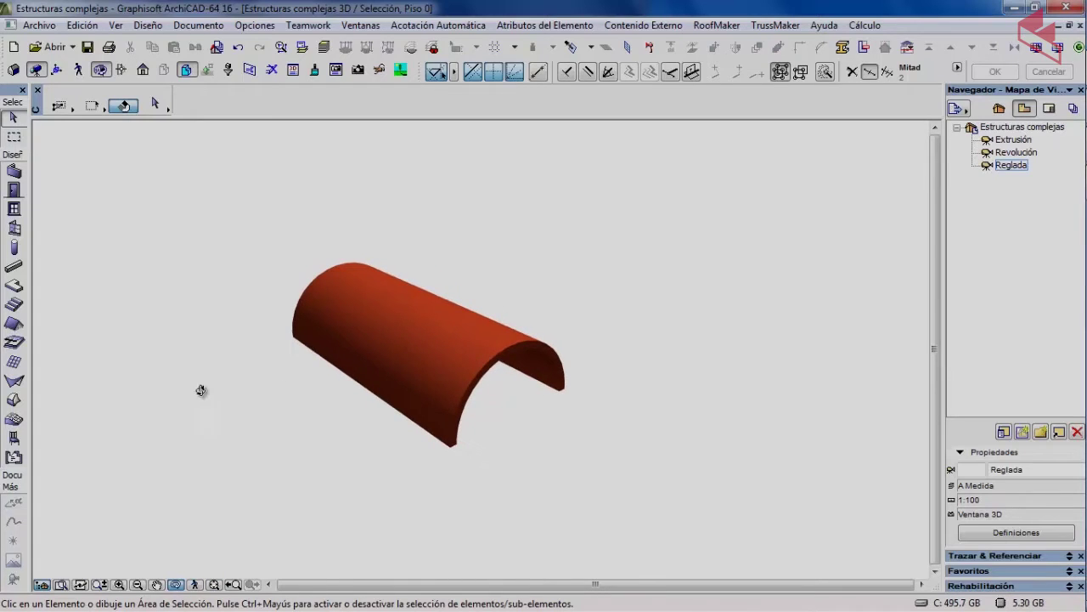
left_click(100, 70)
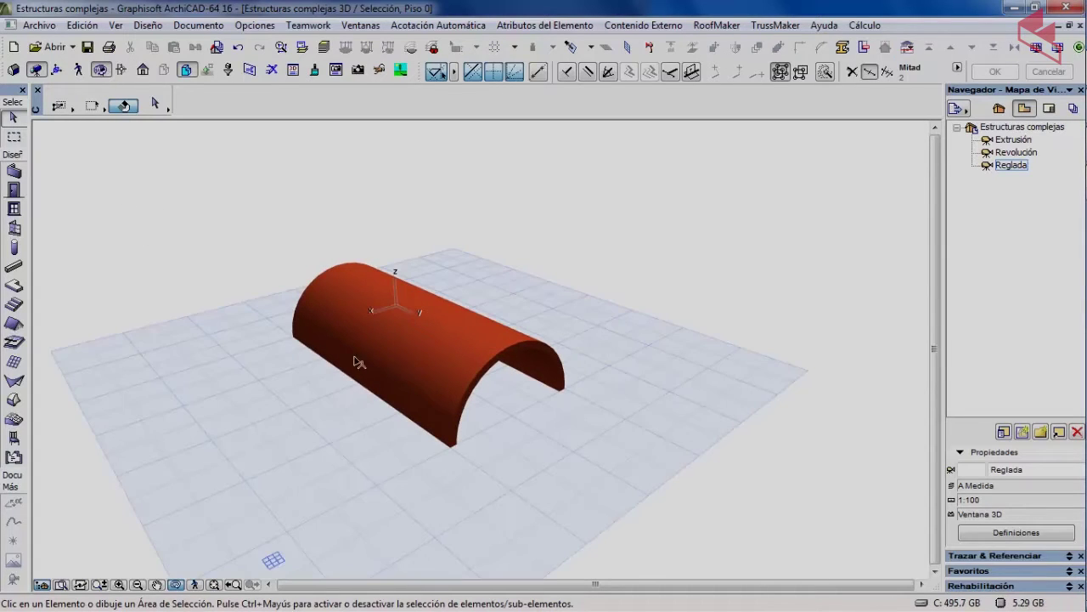
left_click(368, 347, "alt")
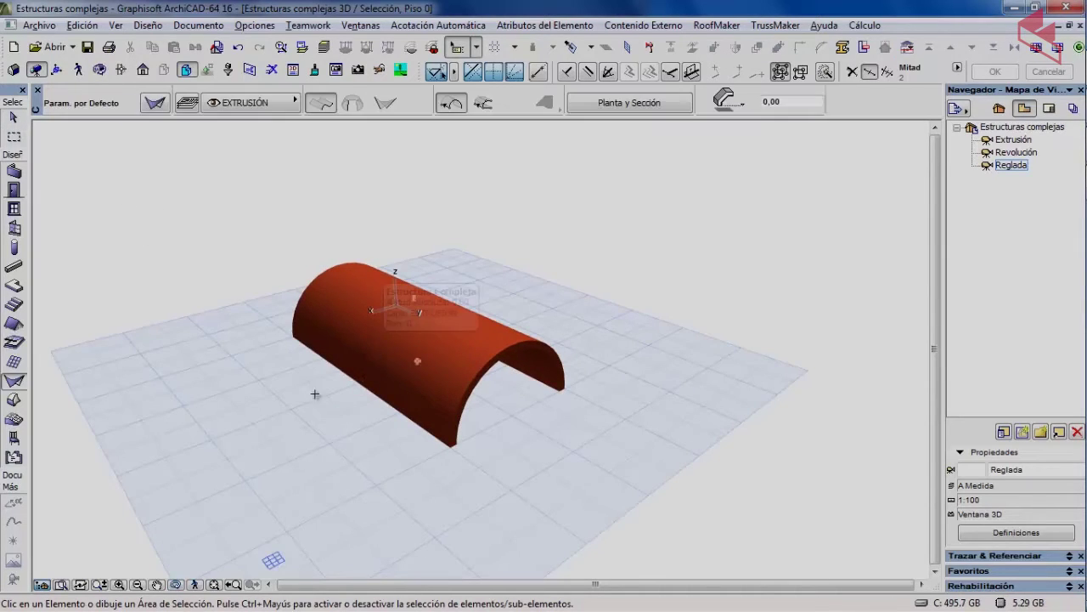
left_click(277, 468)
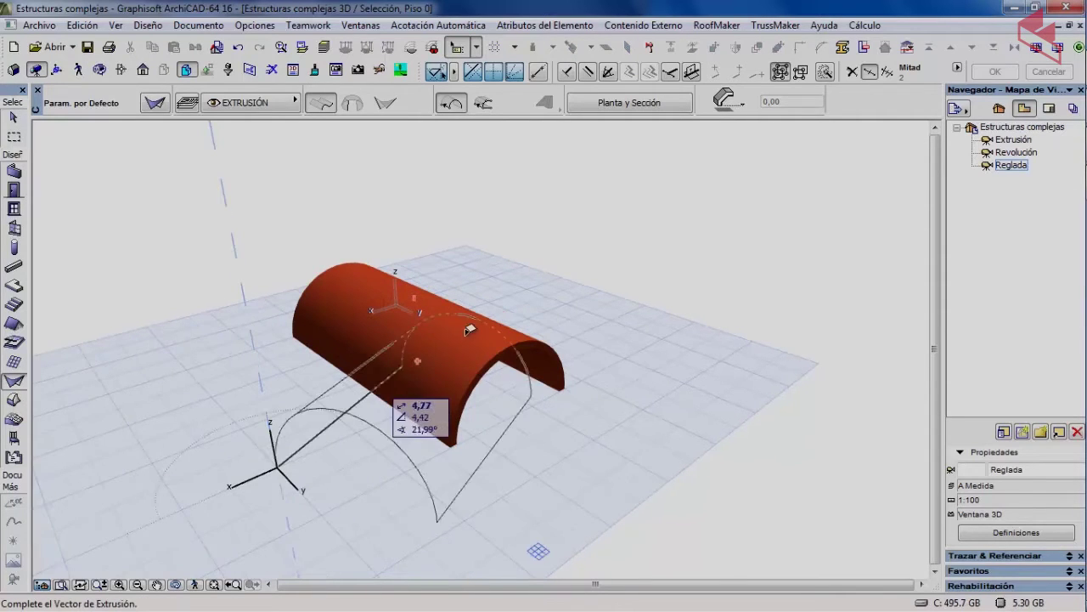
left_click(585, 327)
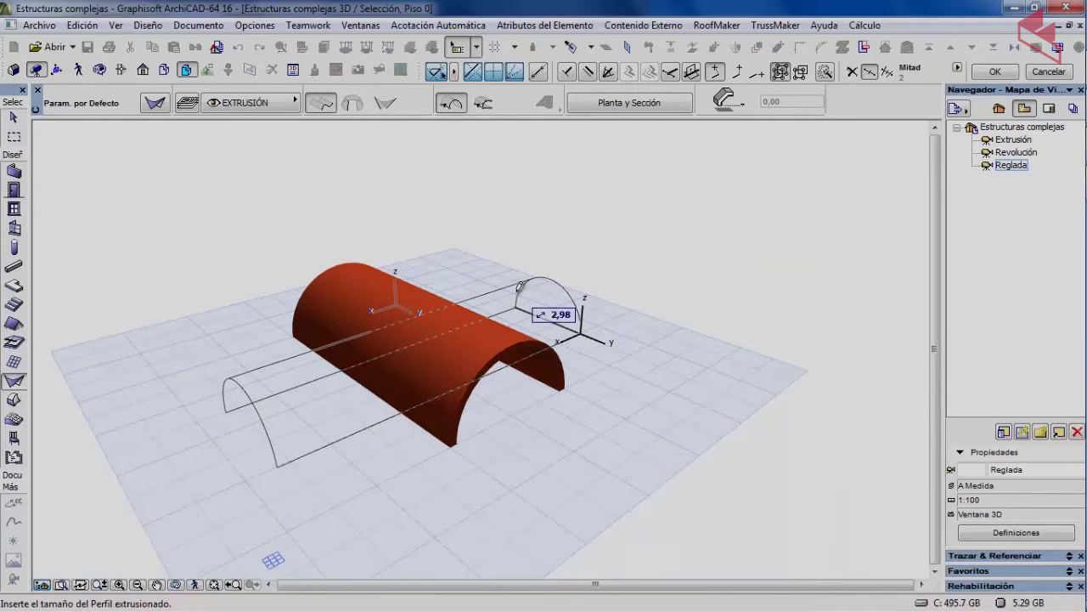
left_click(522, 288)
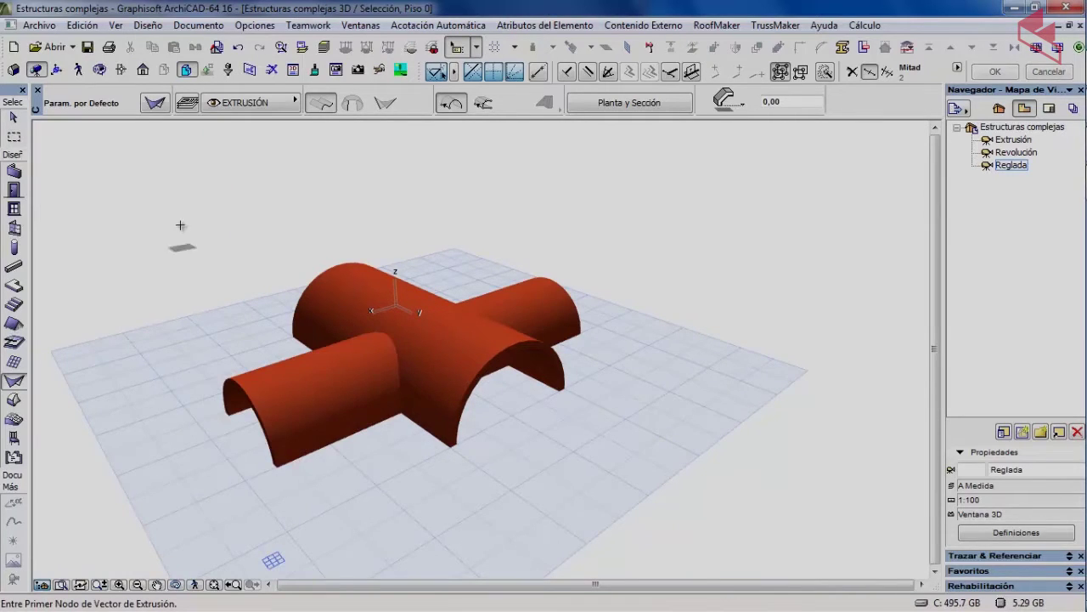
Step: Trim the two crossing vault shells against each other, using the shells in the current selection as the cutting elements
left_click(100, 70)
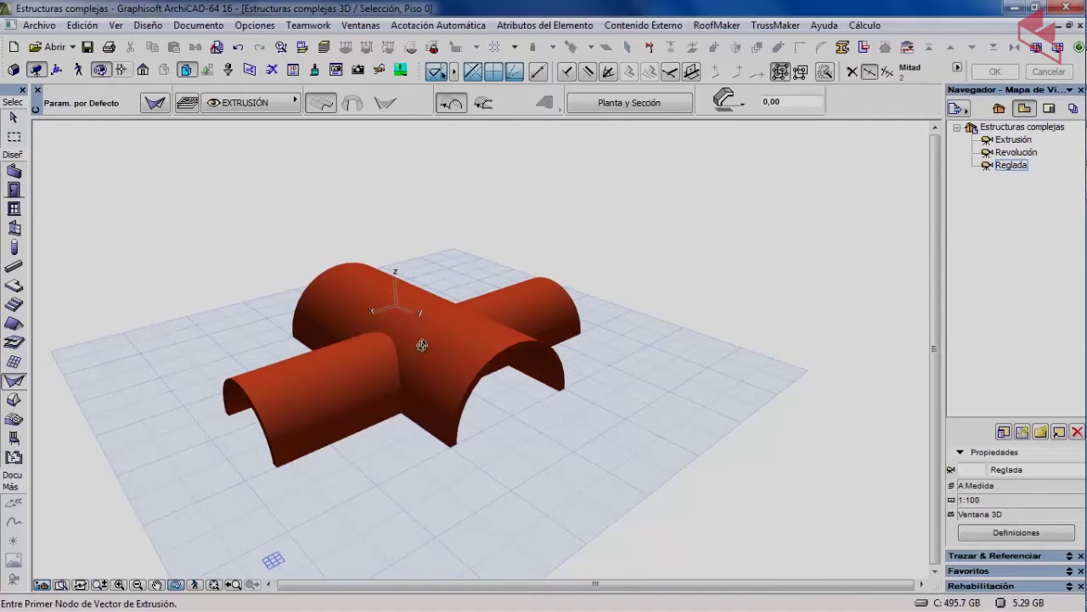
left_click_drag(417, 345, 488, 318)
scroll(476, 403, "up", 2)
left_click_drag(476, 403, 529, 334)
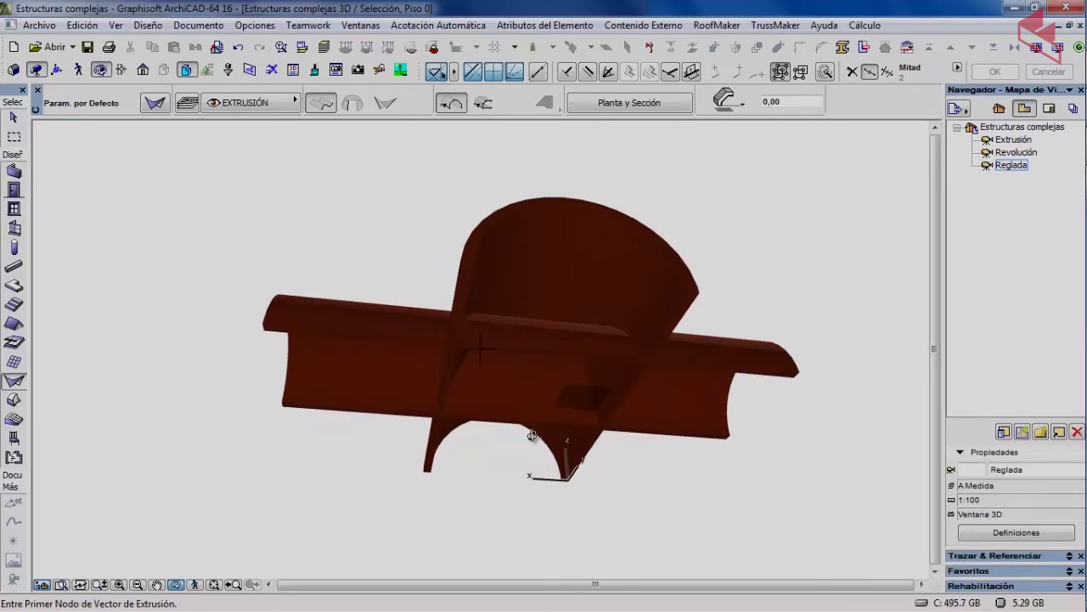
left_click_drag(536, 374, 613, 355)
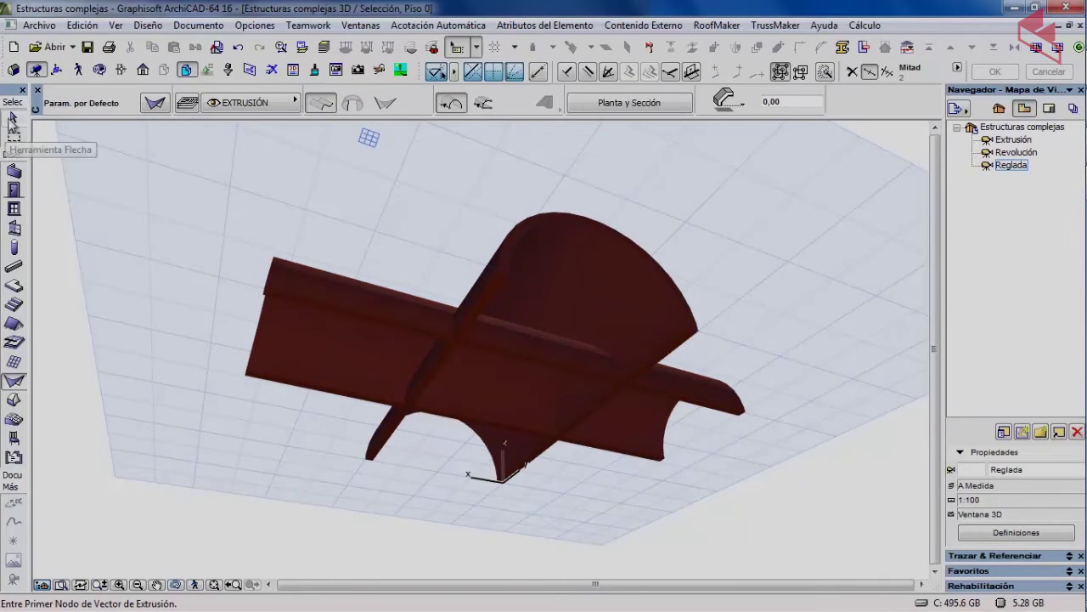
left_click(14, 116)
left_click(303, 324)
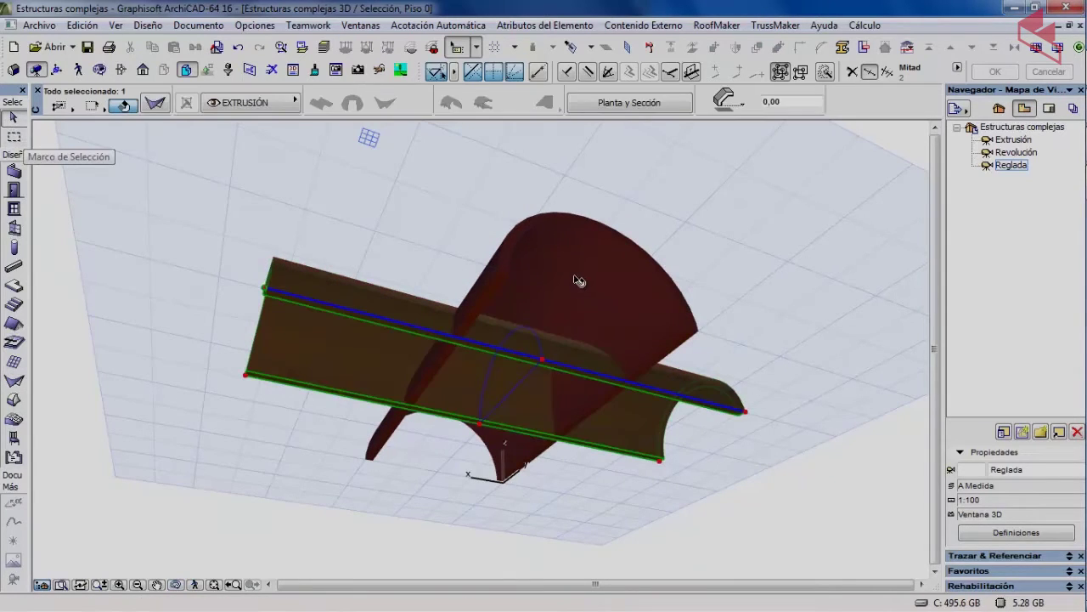
left_click(579, 281, "shift")
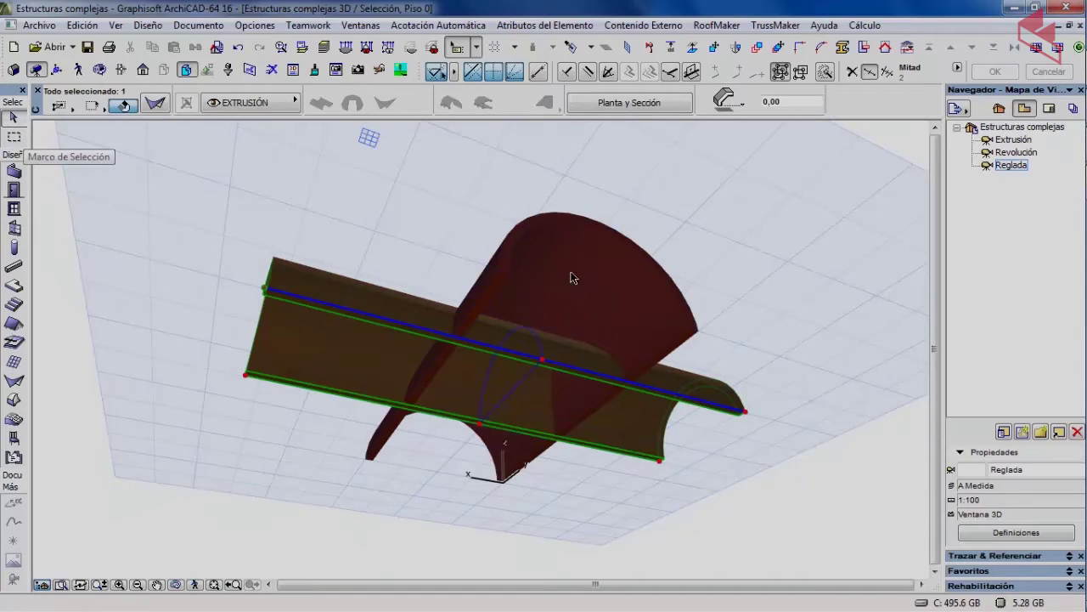
right_click(298, 183)
mouse_move(347, 377)
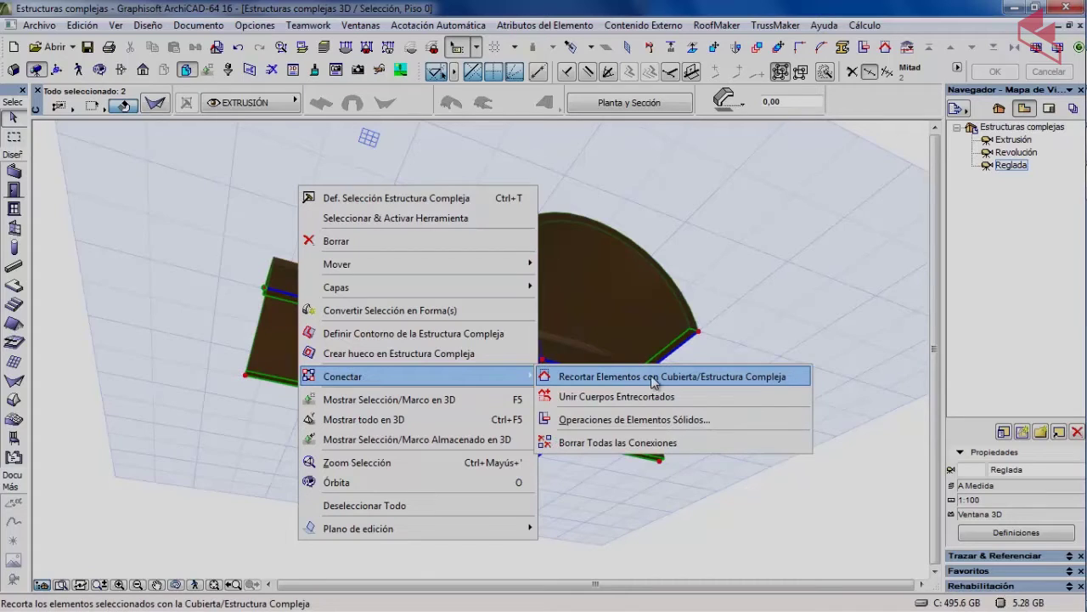
left_click(721, 377)
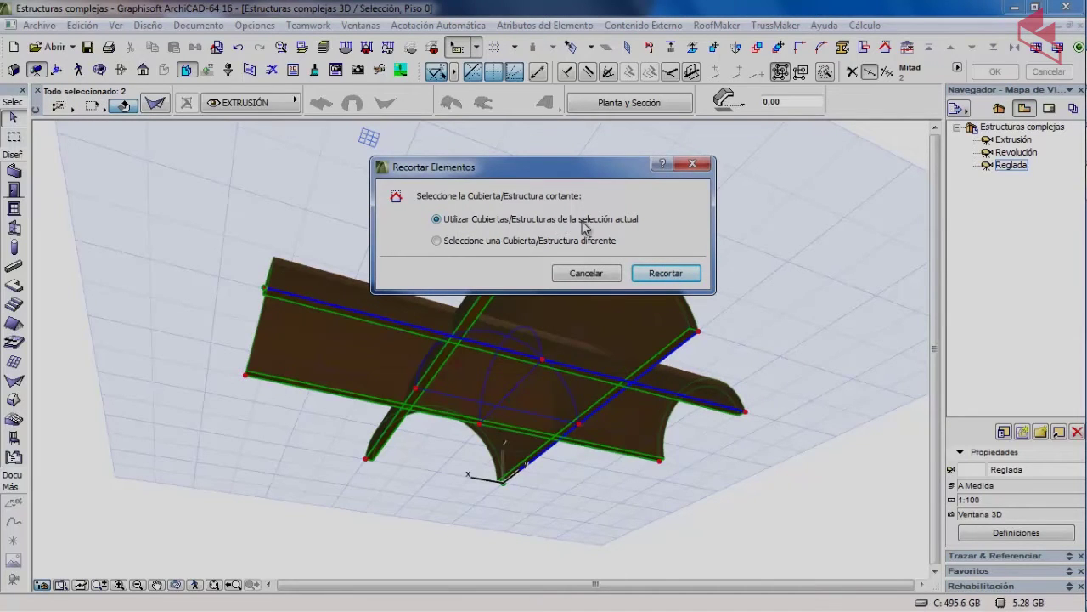
left_click(647, 275)
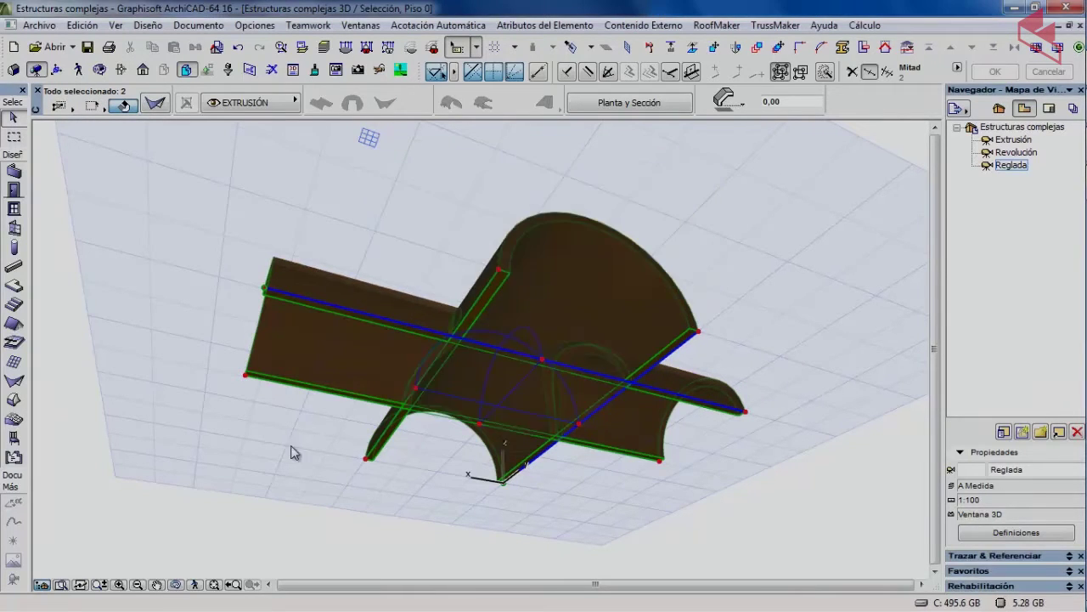
left_click(174, 243)
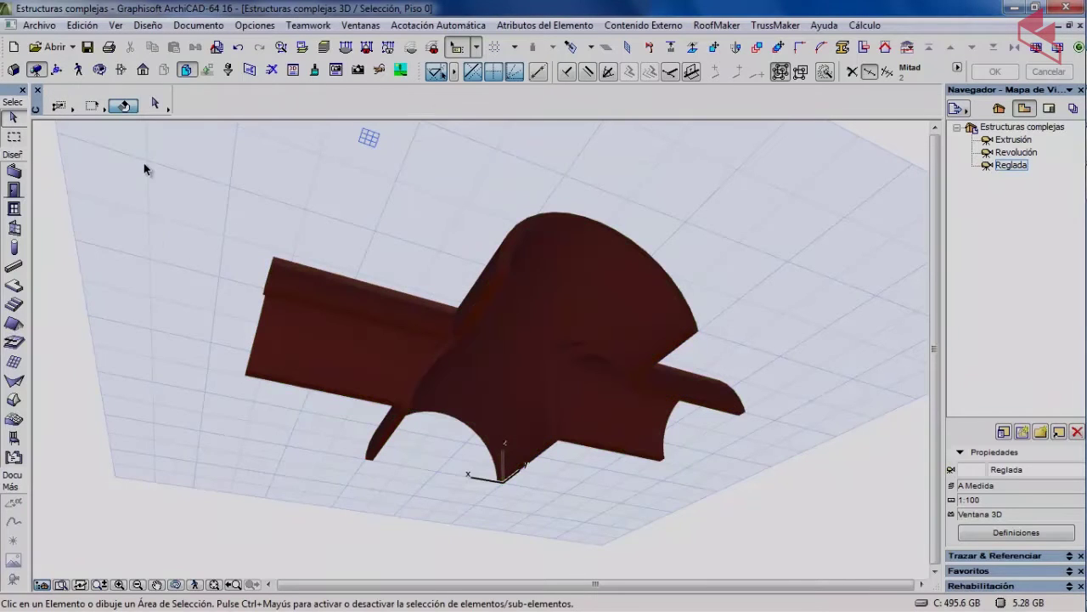
Step: Examine the junction of the two trimmed vaults from below, up close and as a whole
left_click(100, 69)
left_click_drag(470, 261, 384, 340)
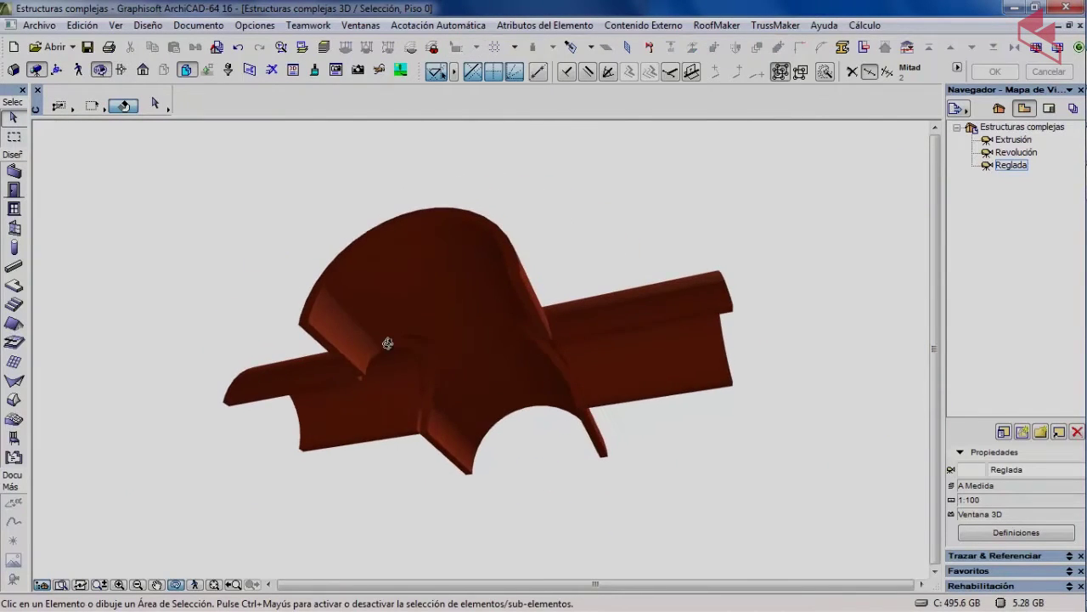
scroll(383, 342, "up", 5)
left_click_drag(421, 375, 443, 423)
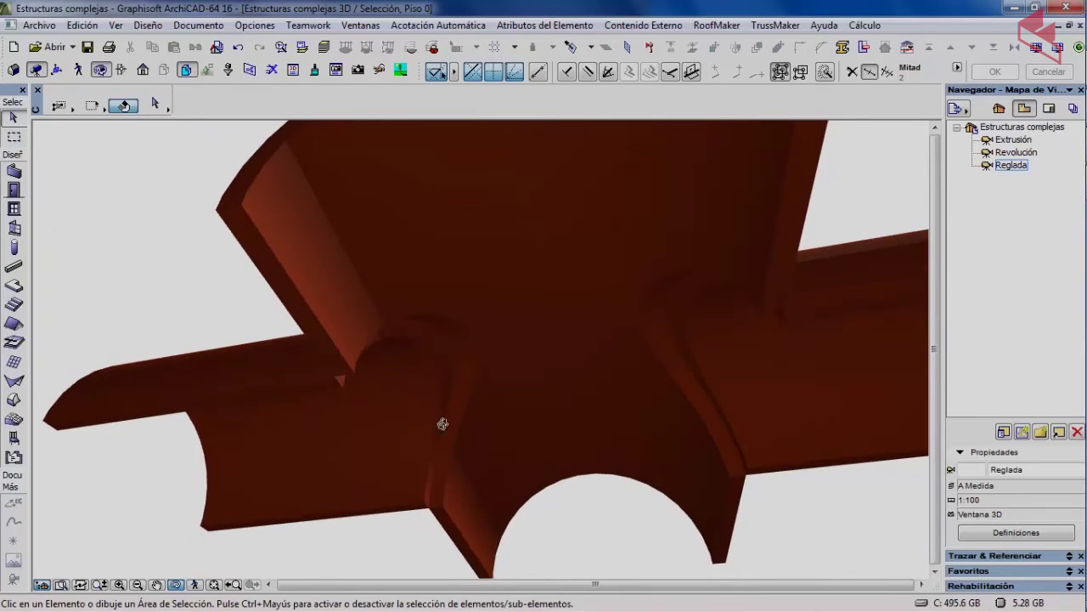
left_click_drag(434, 521, 427, 506)
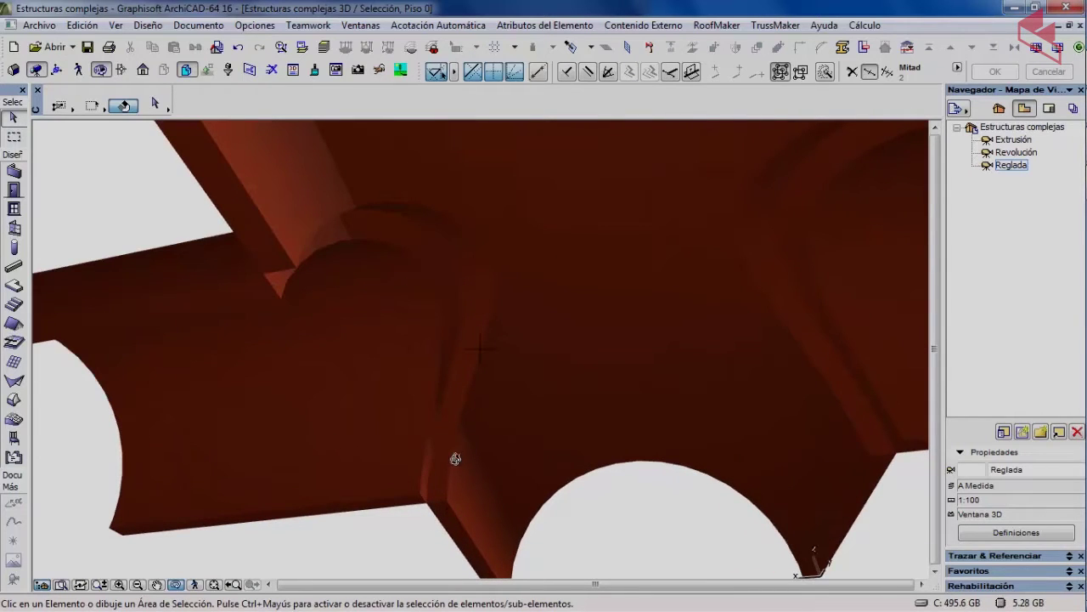
left_click_drag(352, 235, 440, 272)
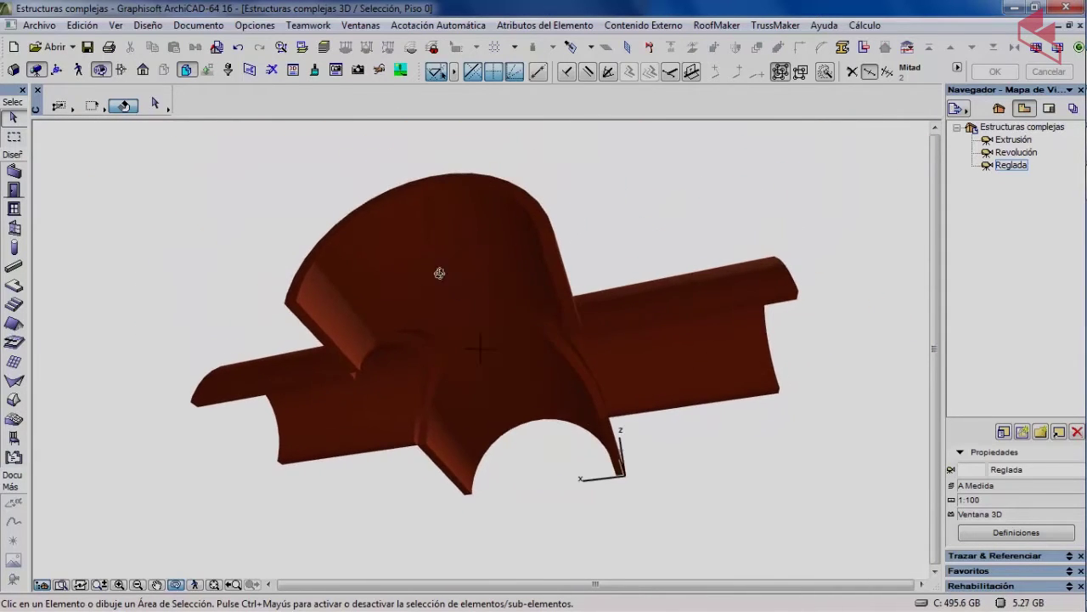
left_click(100, 72)
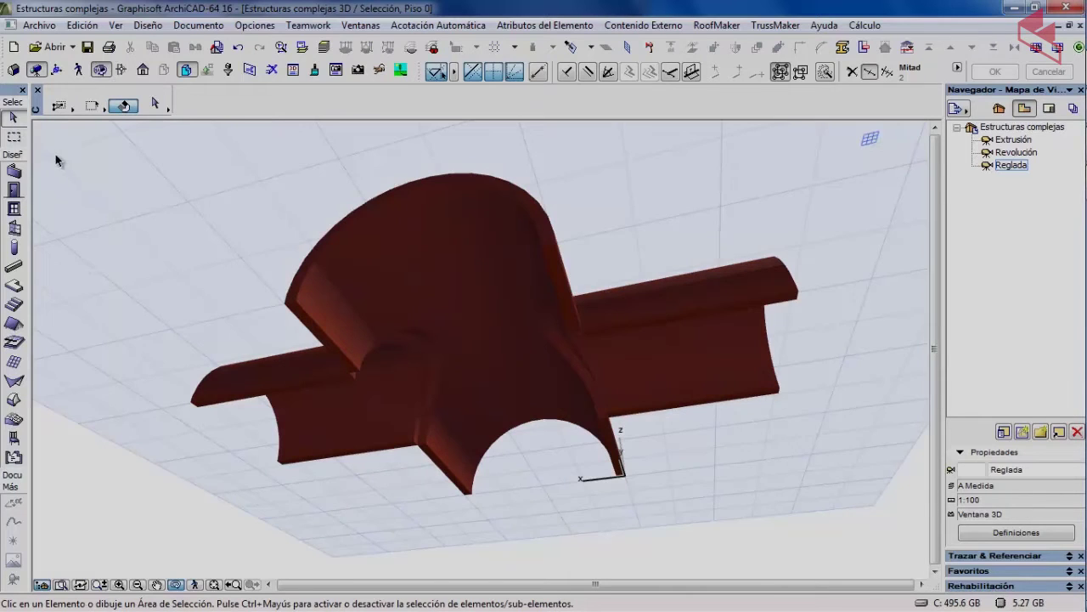
Step: Select each vault shell in turn to check its trimmed body, and inspect the edges where the two shells meet
left_click(365, 253)
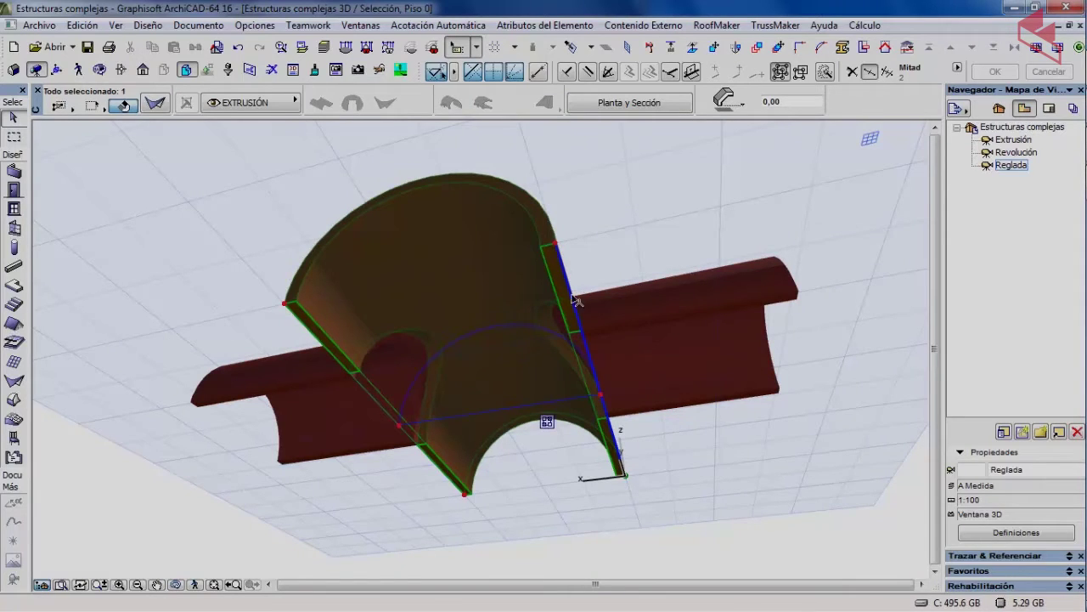
left_click(360, 536)
left_click(261, 382)
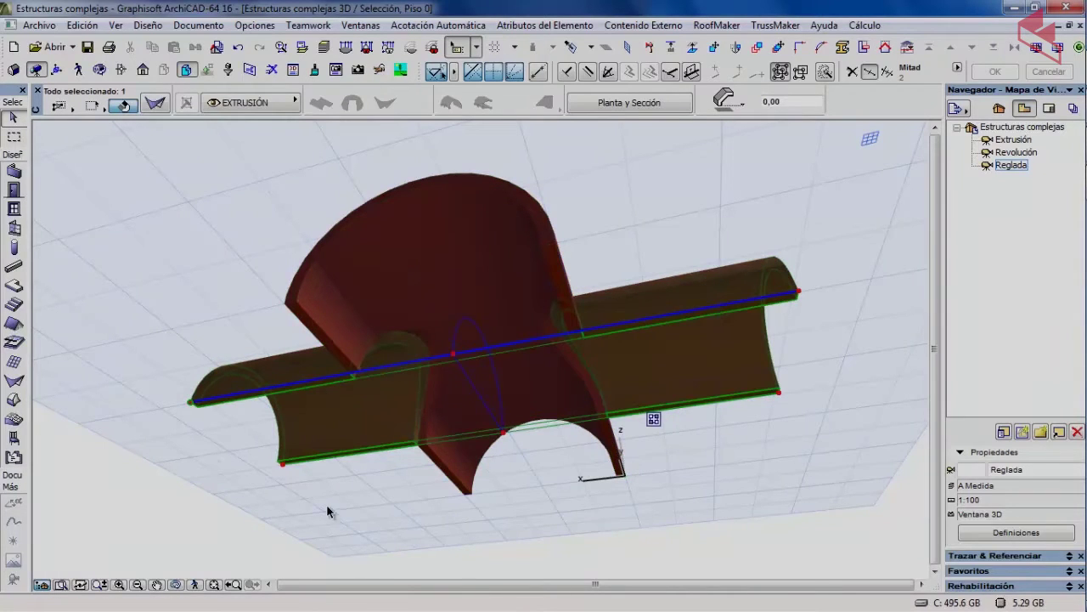
left_click(379, 482)
scroll(378, 482, "up", 5)
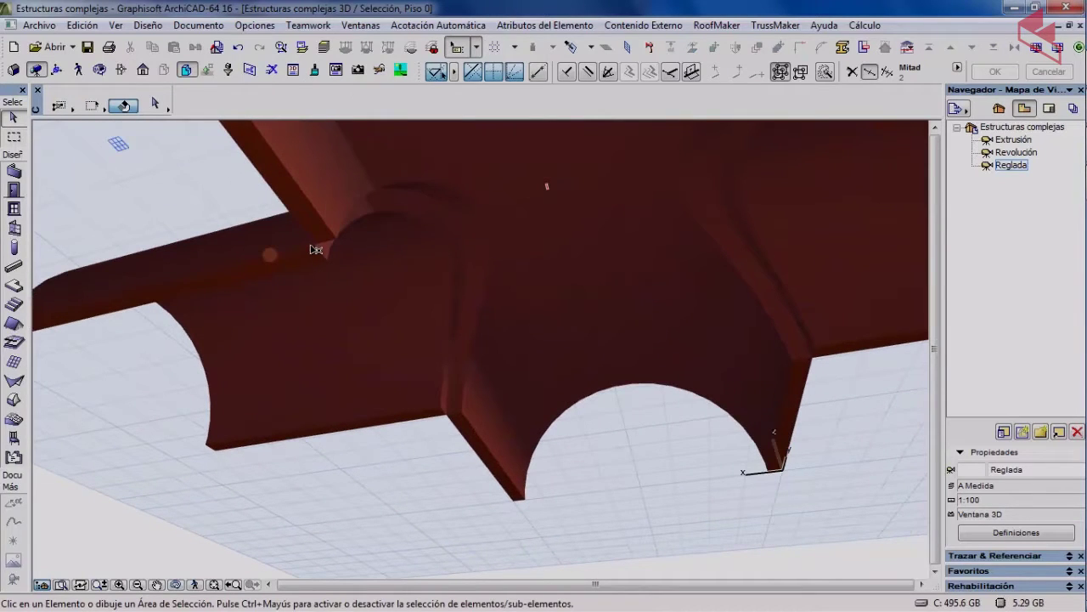
middle_click_drag(528, 278, 333, 431)
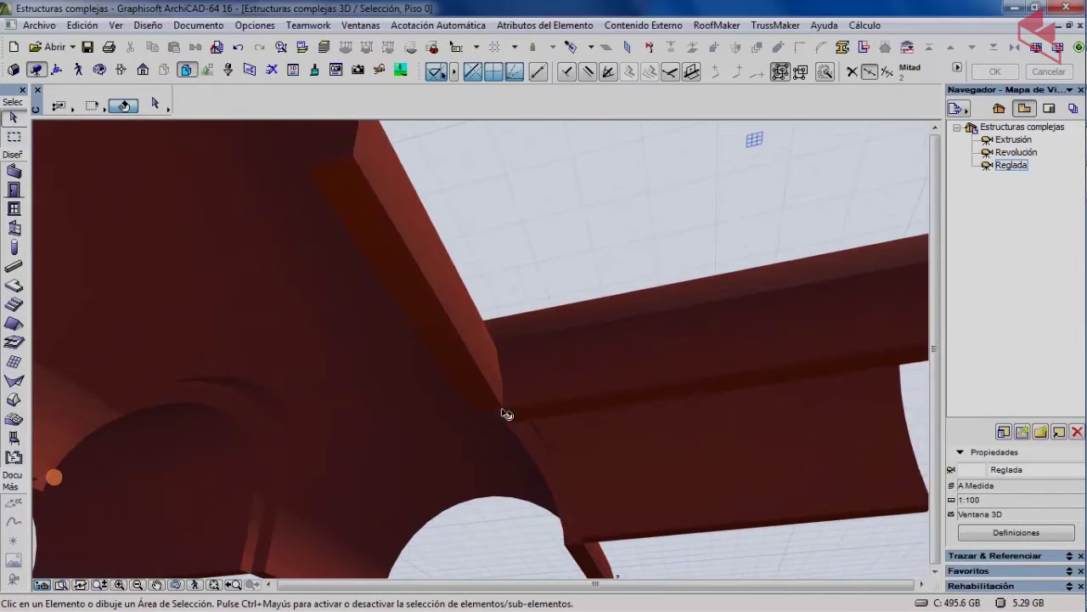
middle_click_drag(381, 476, 479, 364, "shift")
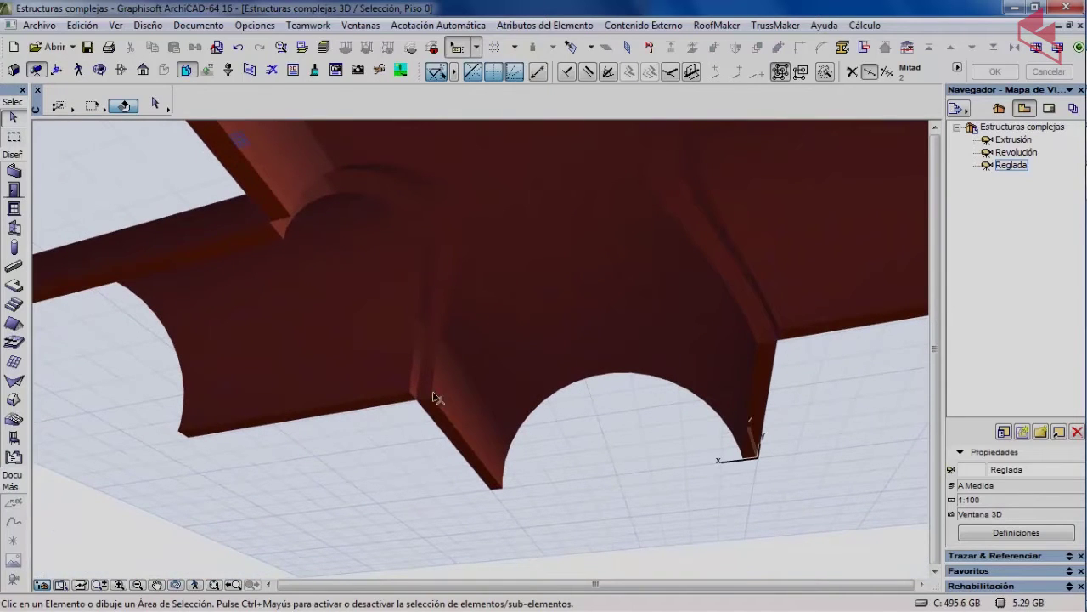
scroll(329, 277, "down", 6)
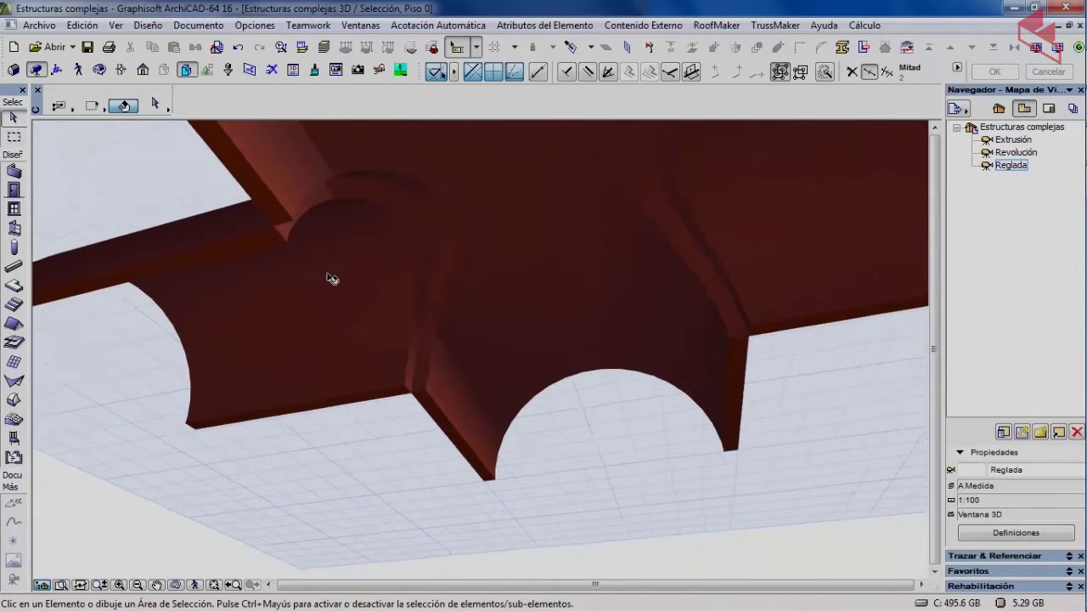
middle_click_drag(313, 250, 358, 362)
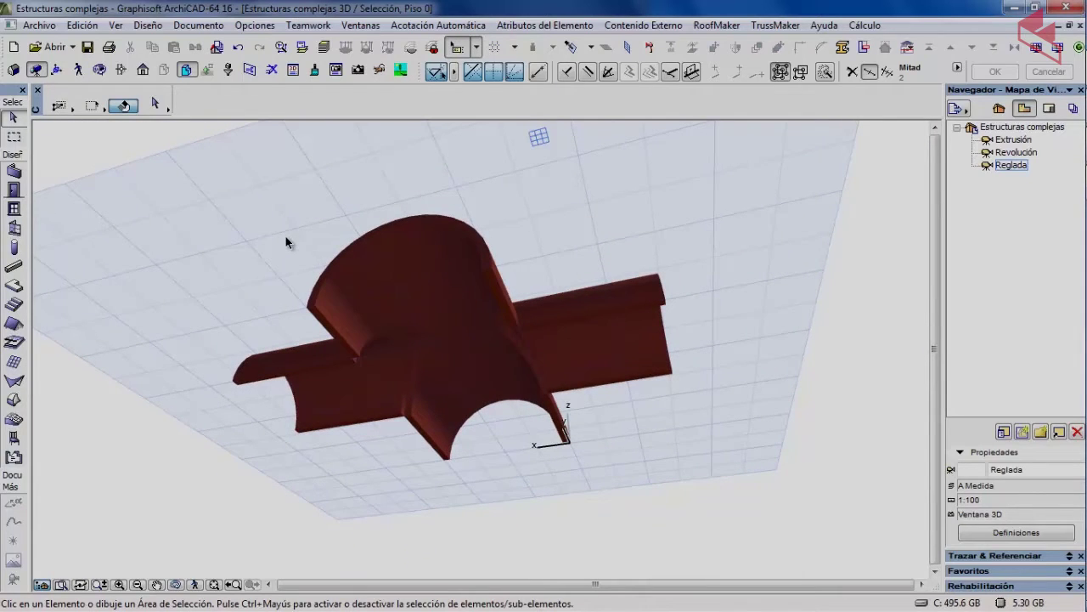
Step: Flip the reference surface of the larger vault shell in its settings and check the result on the shell
left_click(368, 280)
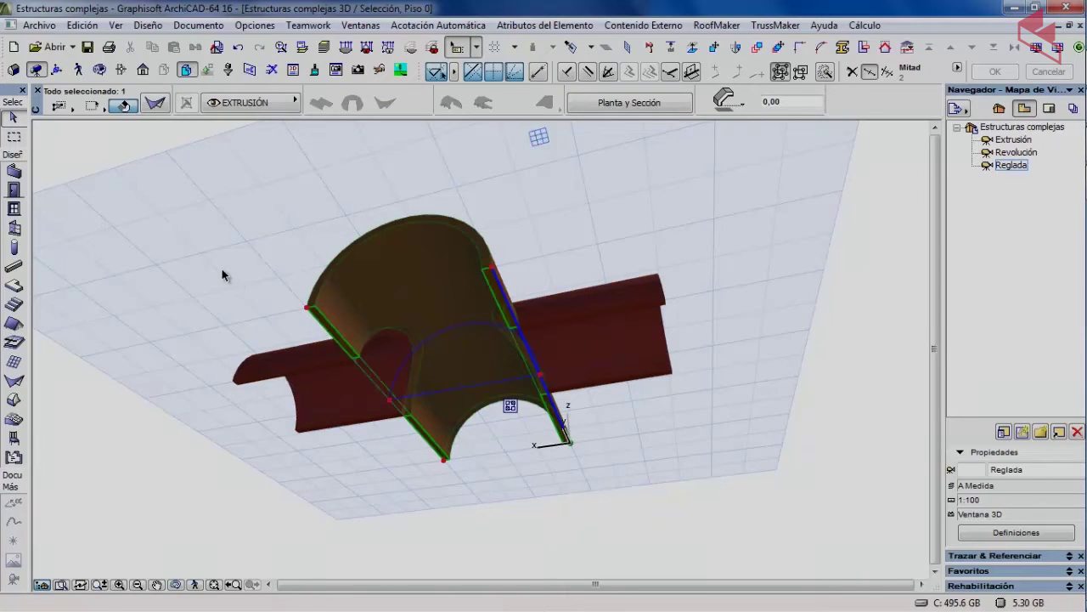
left_click(156, 103)
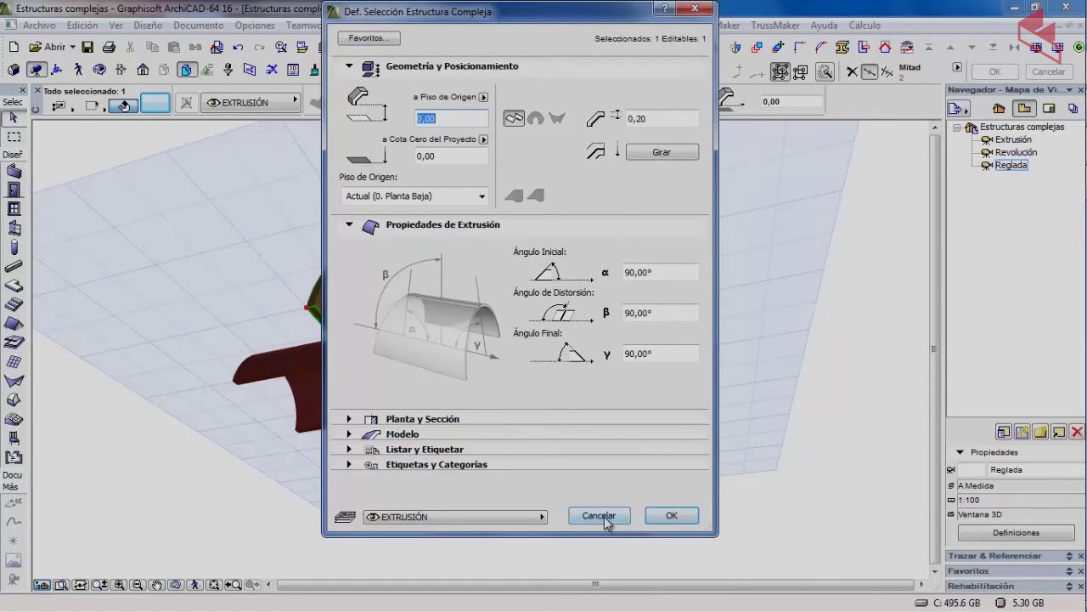
left_click(663, 152)
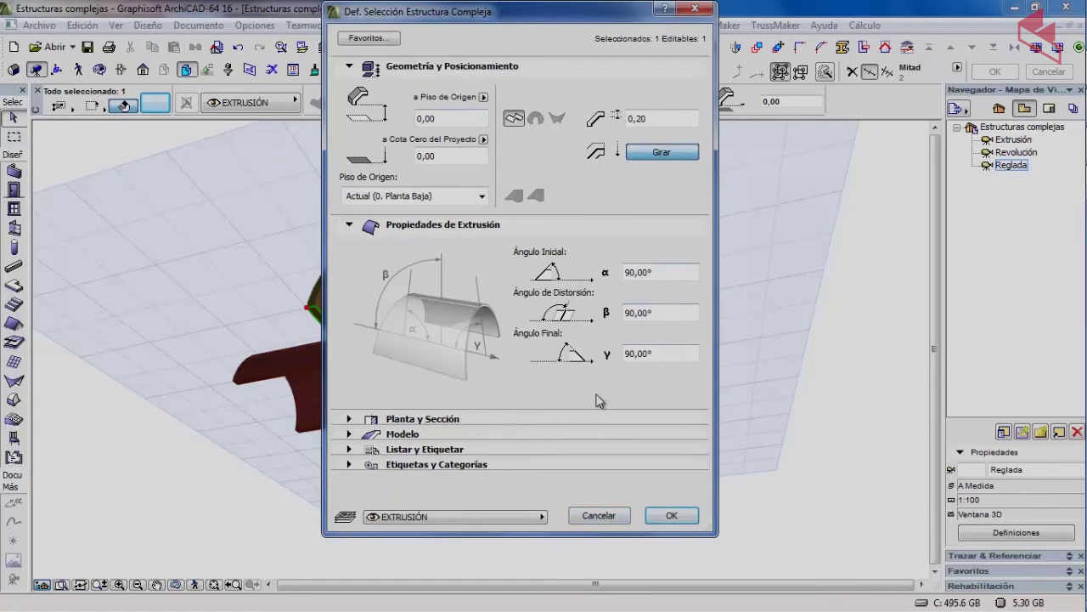
left_click(672, 517)
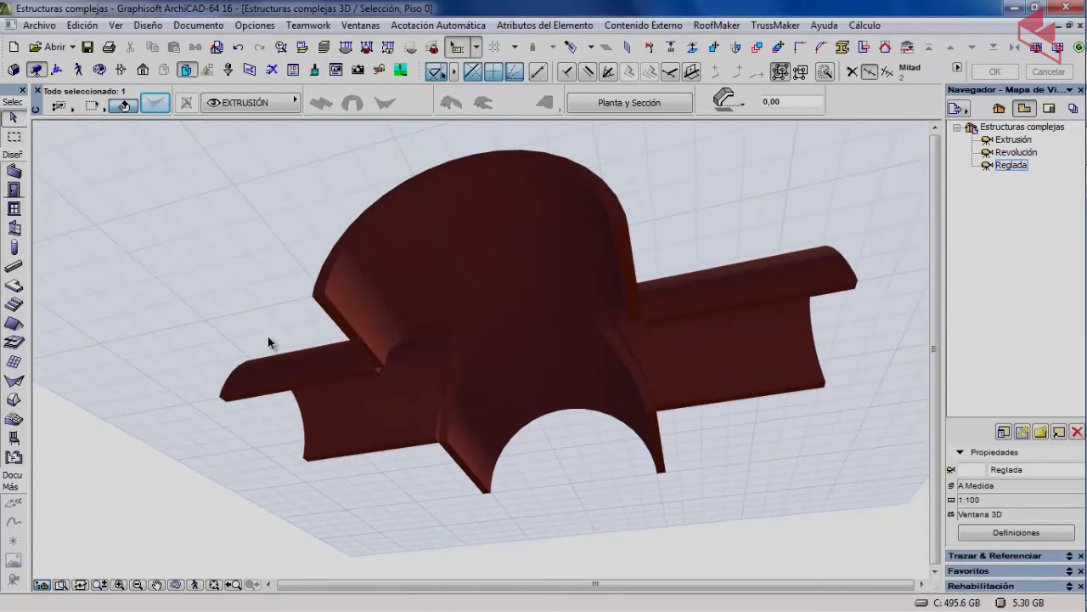
left_click(328, 300)
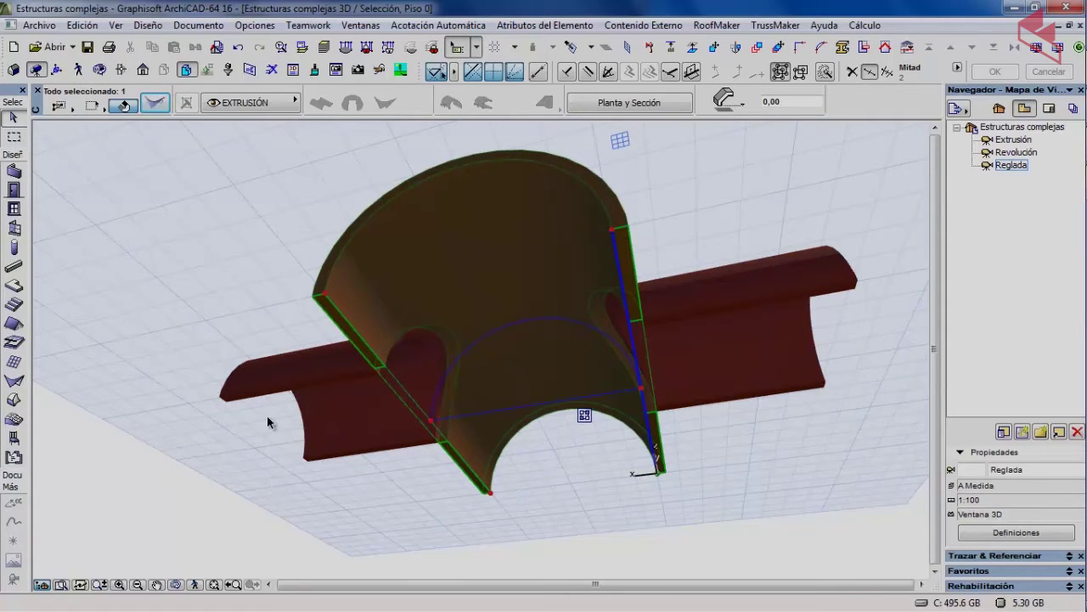
left_click(98, 424)
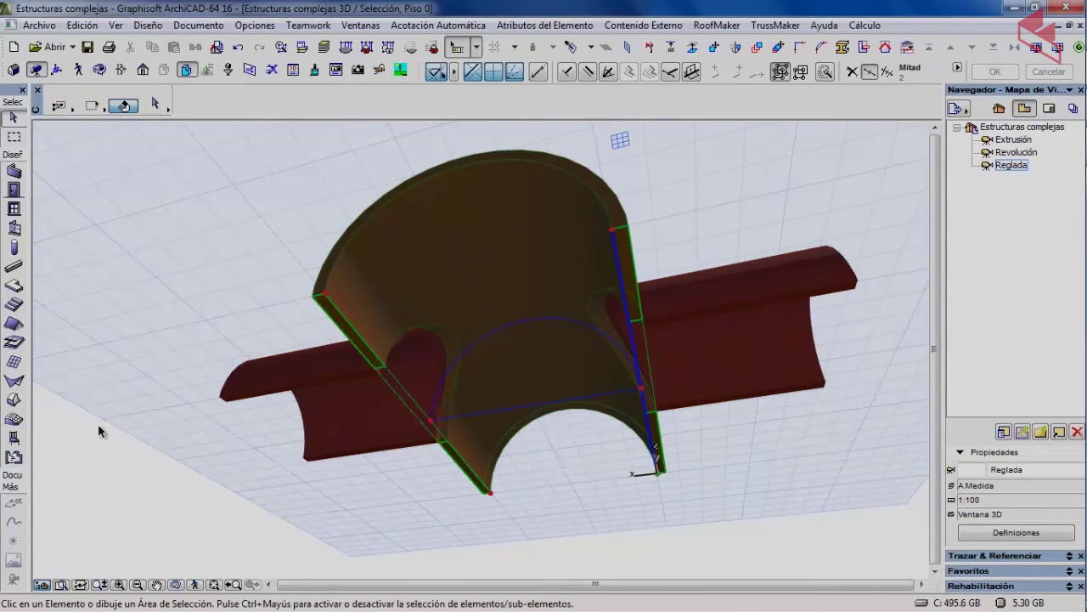
Step: Flip the reference surface of the narrower vault shell in its settings and check the vault junction from below
left_click(260, 395)
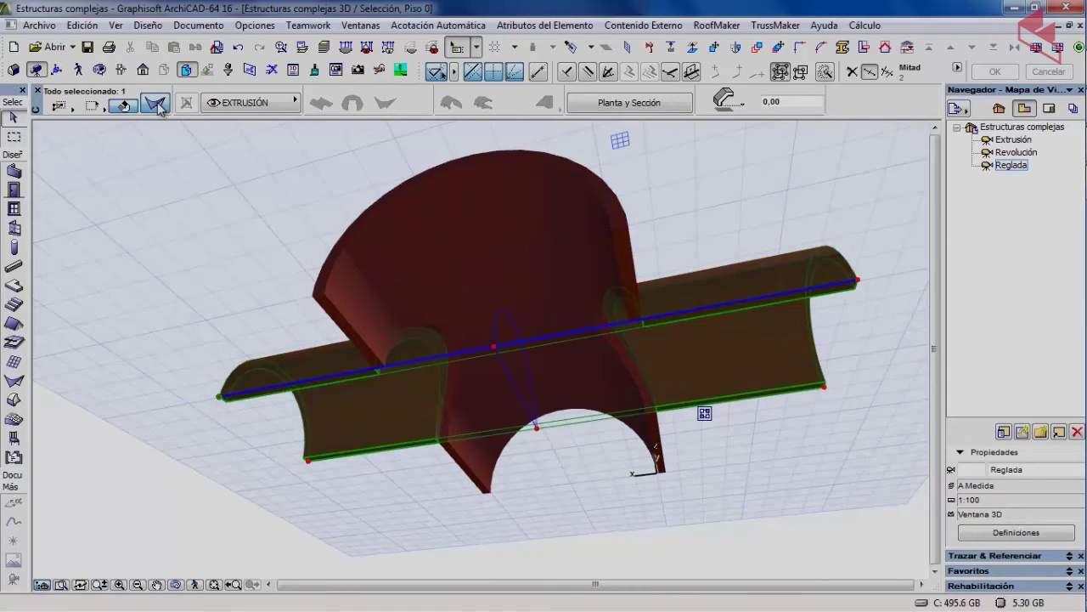
left_click(155, 103)
left_click(643, 152)
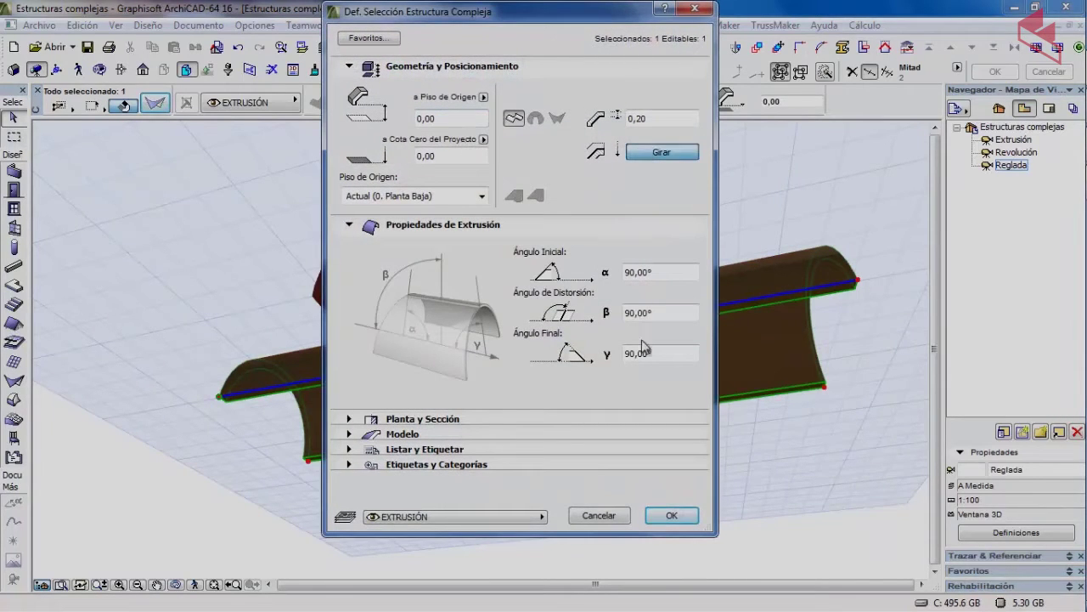
left_click(671, 515)
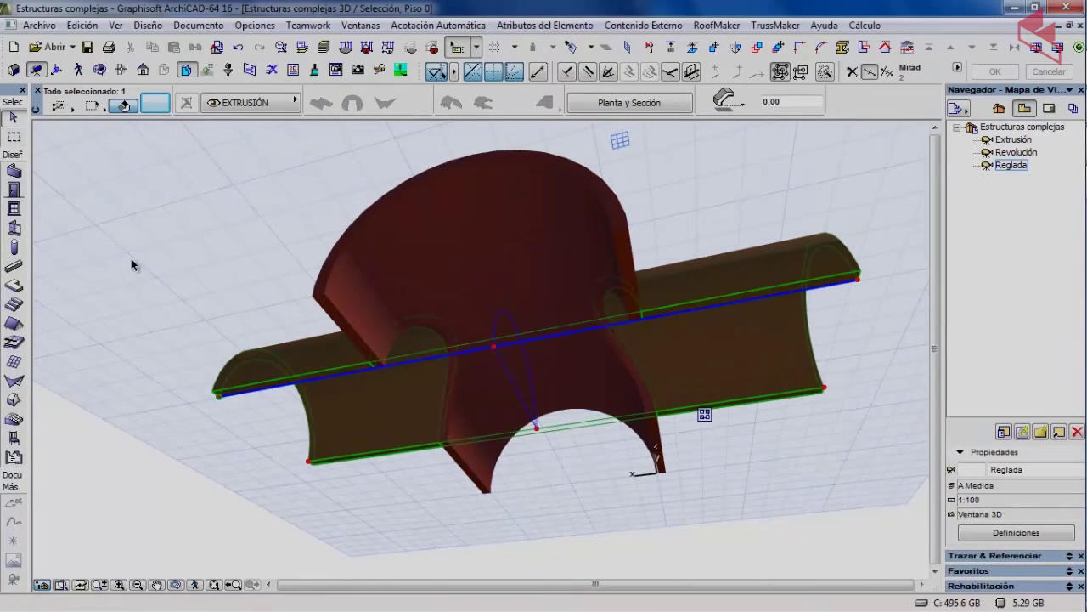
left_click(131, 259)
scroll(456, 358, "up", 5)
scroll(456, 358, "up", 1)
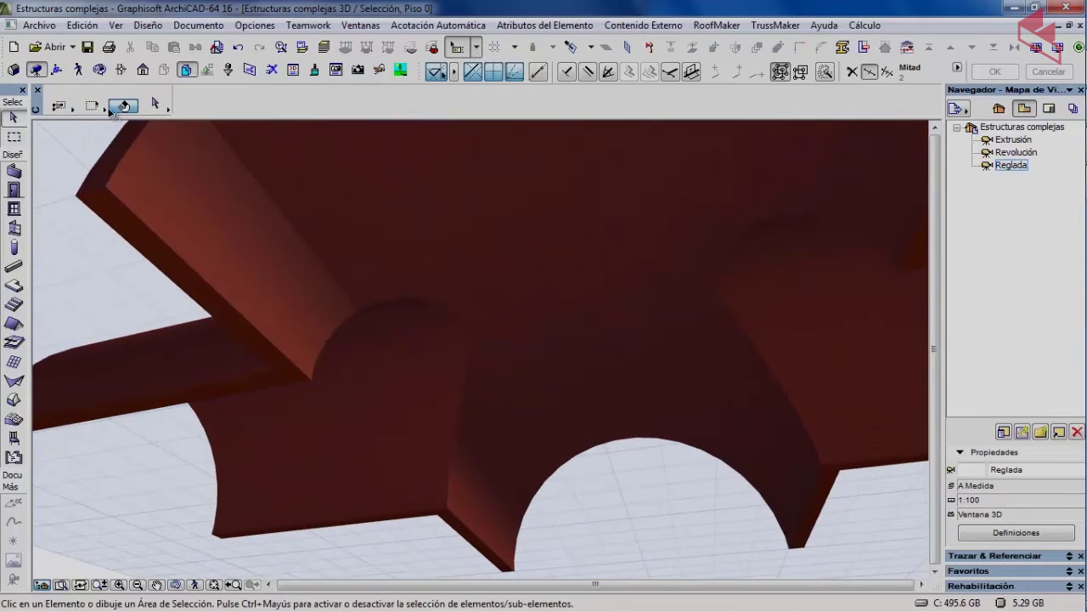
left_click(101, 72)
left_click_drag(330, 363, 280, 339)
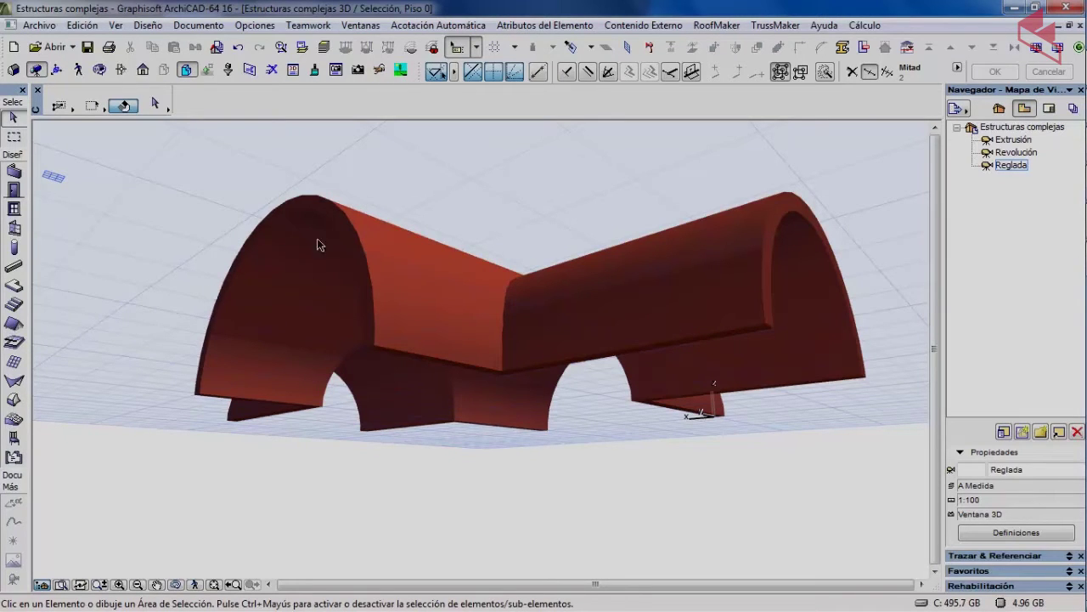
Step: Draw a rectangle of walls in the floor plan between the two diagonal hotspots beside the vaults, using the default wall settings
key("F2")
left_click(316, 286)
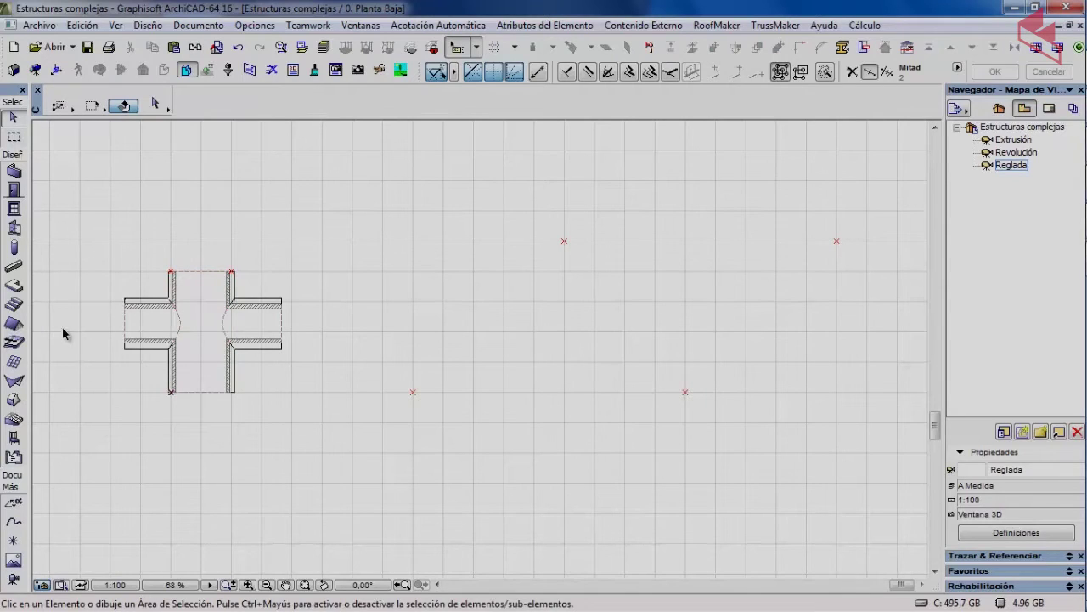
left_click(13, 171)
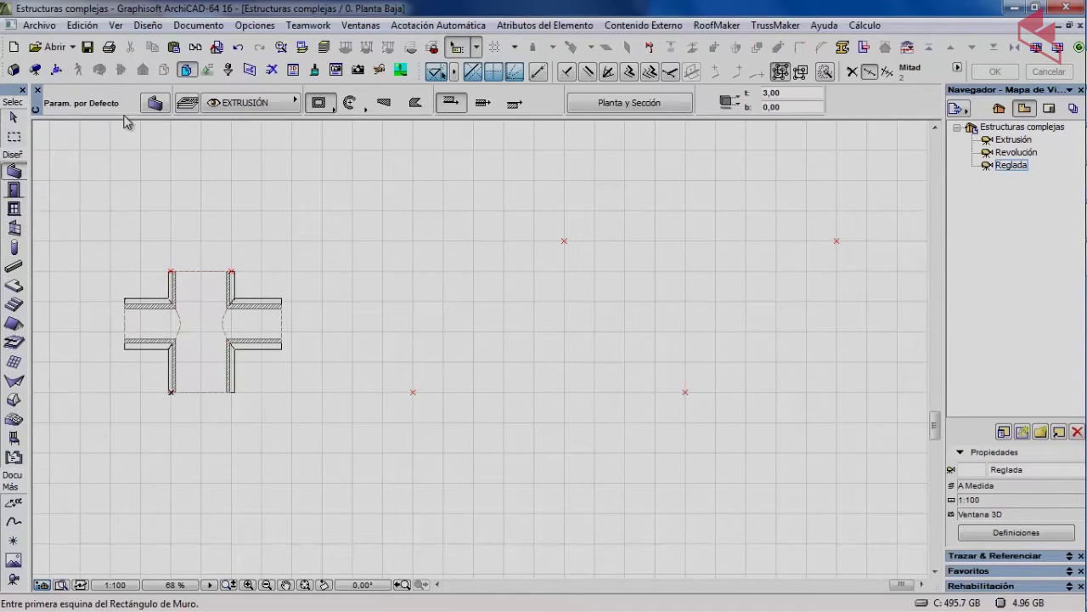
left_click(155, 103)
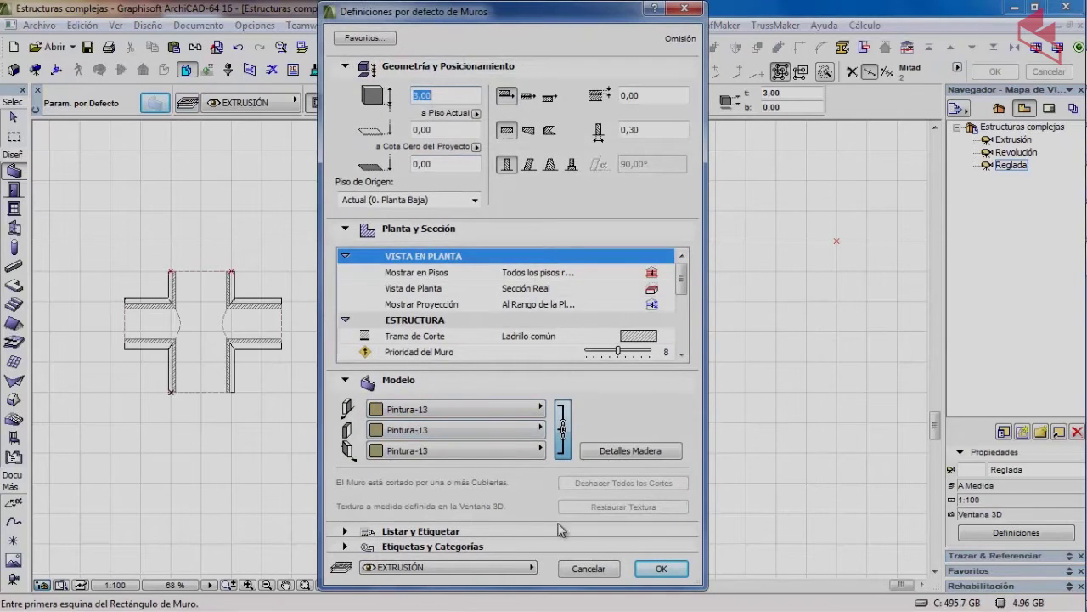
left_click(660, 569)
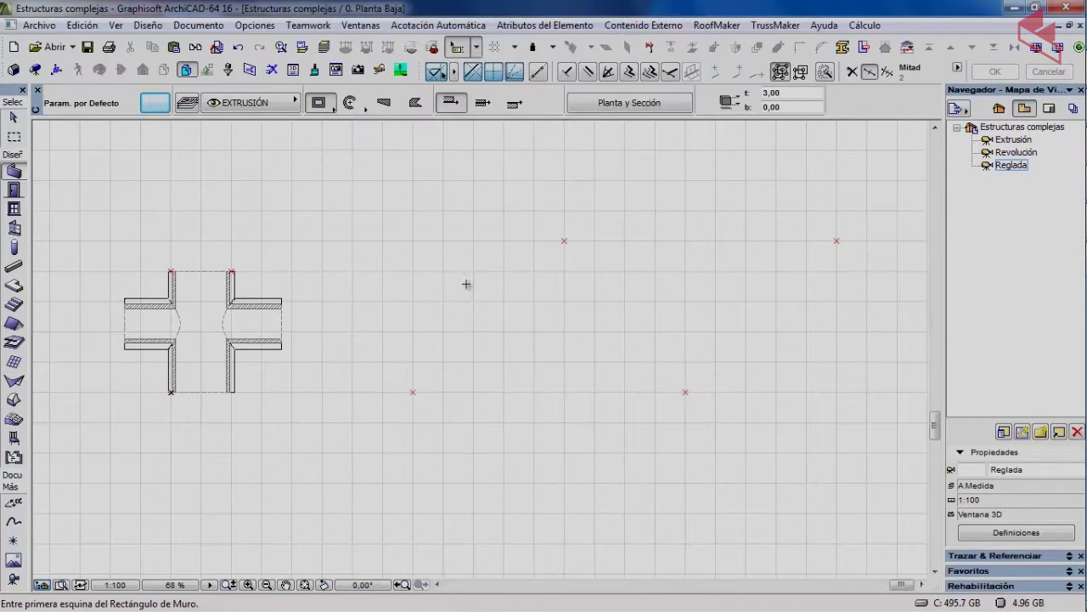
left_click(415, 390)
left_click(564, 243)
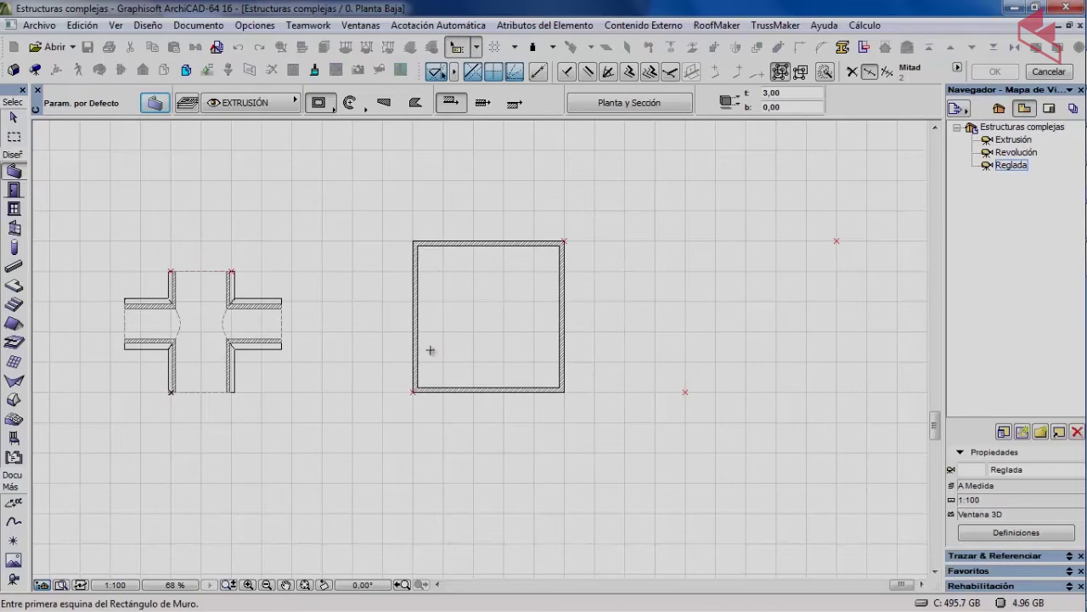
middle_click_drag(360, 403, 320, 413)
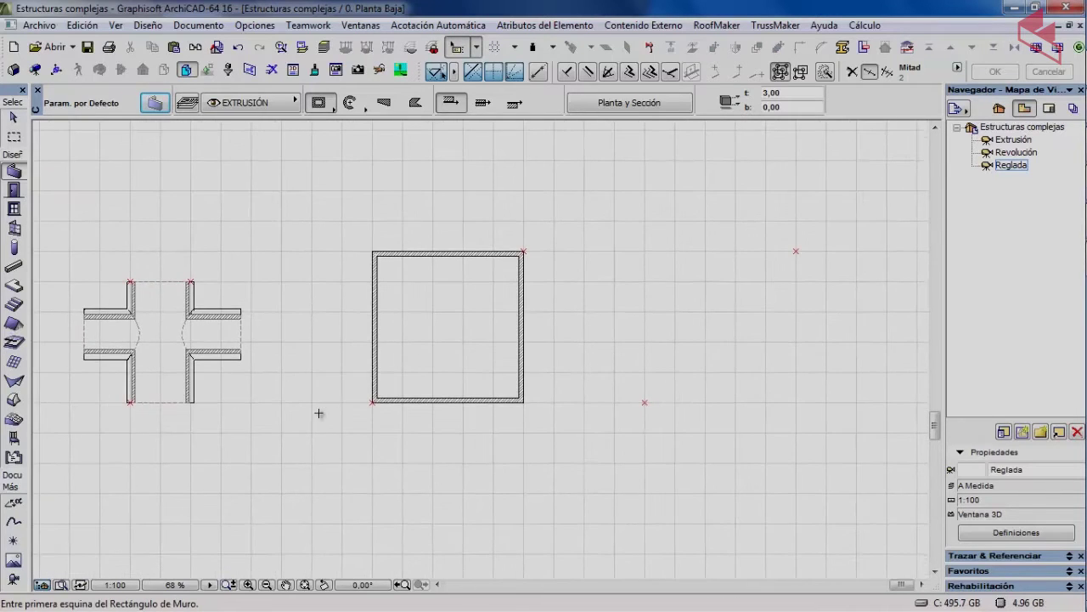
Step: Show only the four new walls in 3D, fitted to the window and seen obliquely from above
left_click(13, 117)
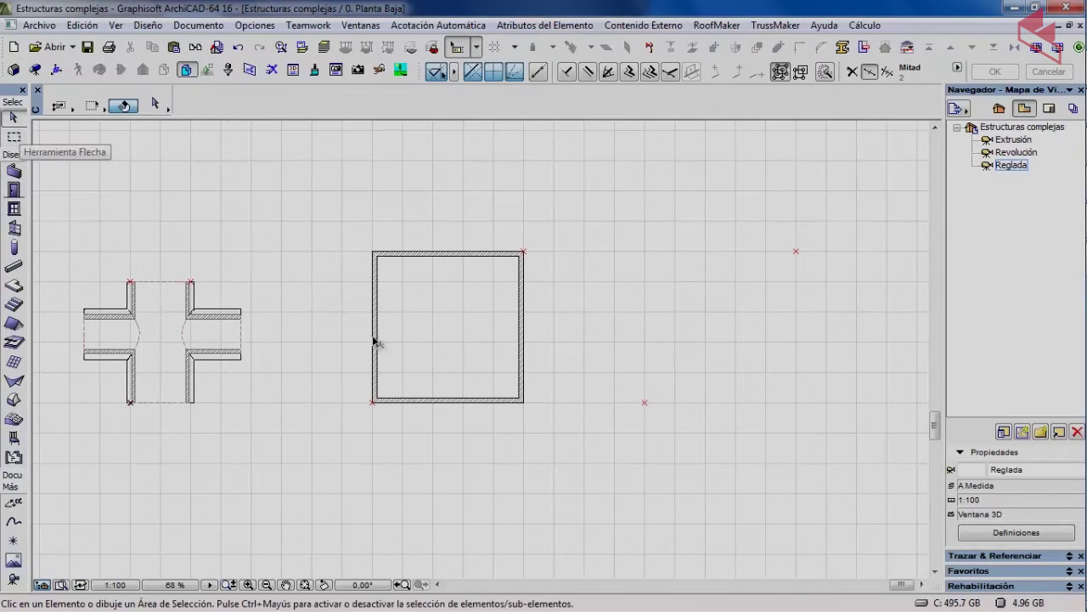
left_click(377, 300)
left_click(337, 311)
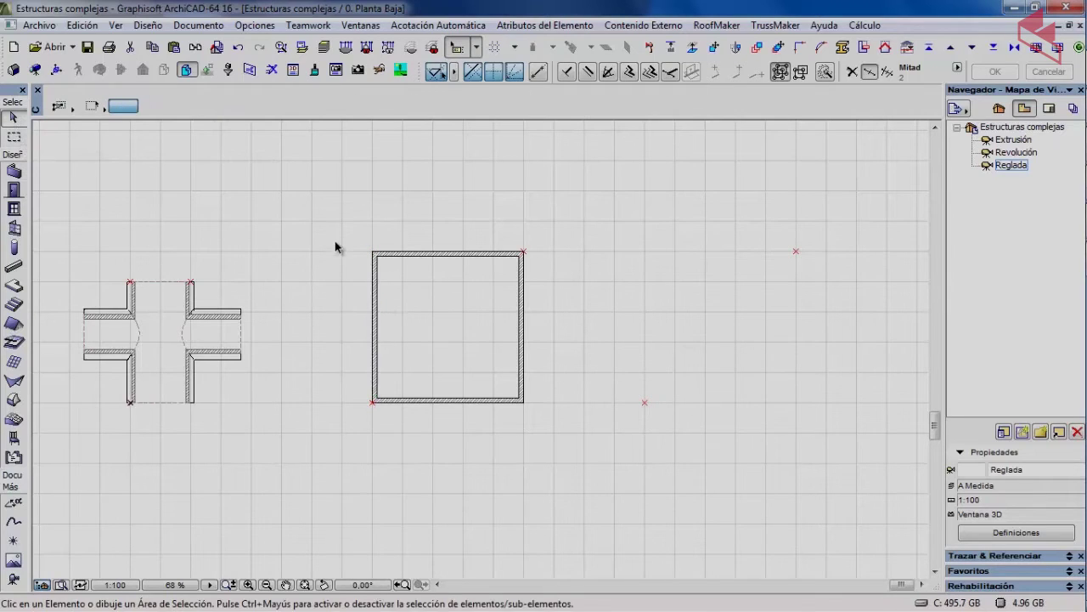
left_click_drag(338, 226, 545, 450)
right_click(401, 182)
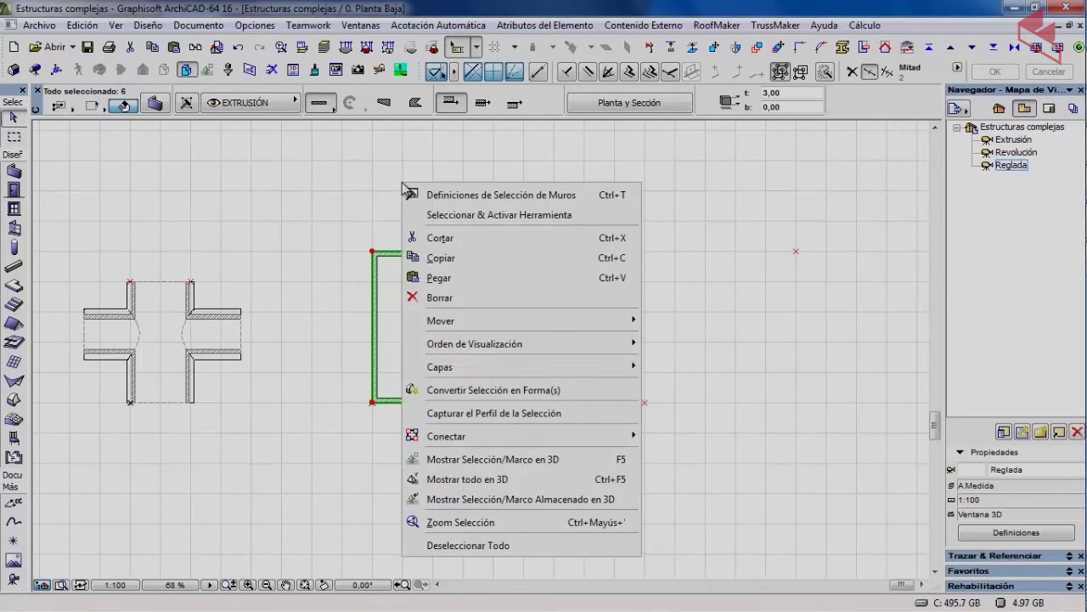
left_click(544, 459)
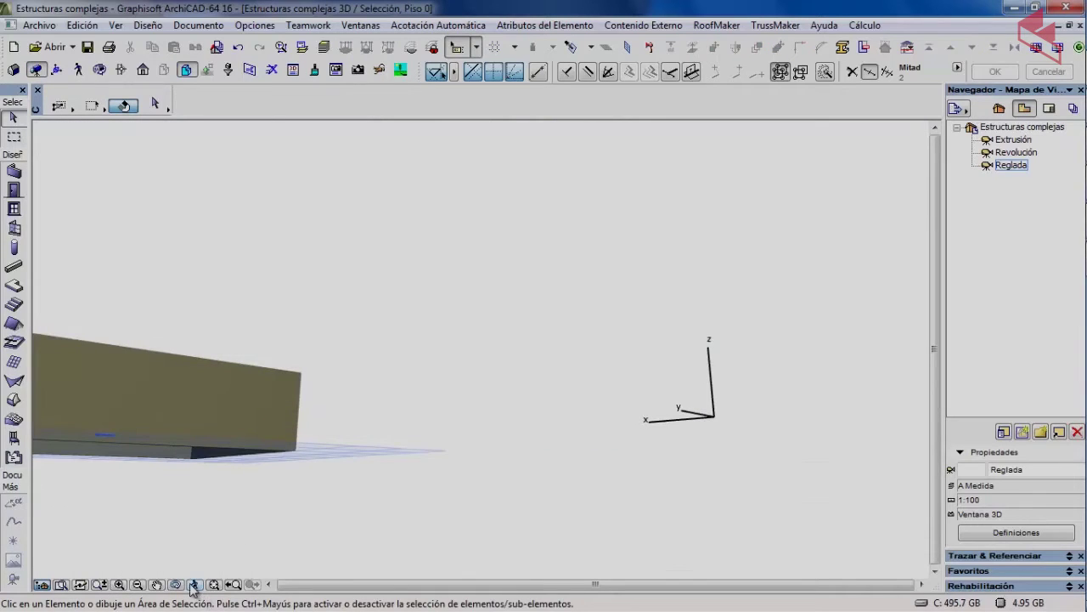
left_click(194, 584)
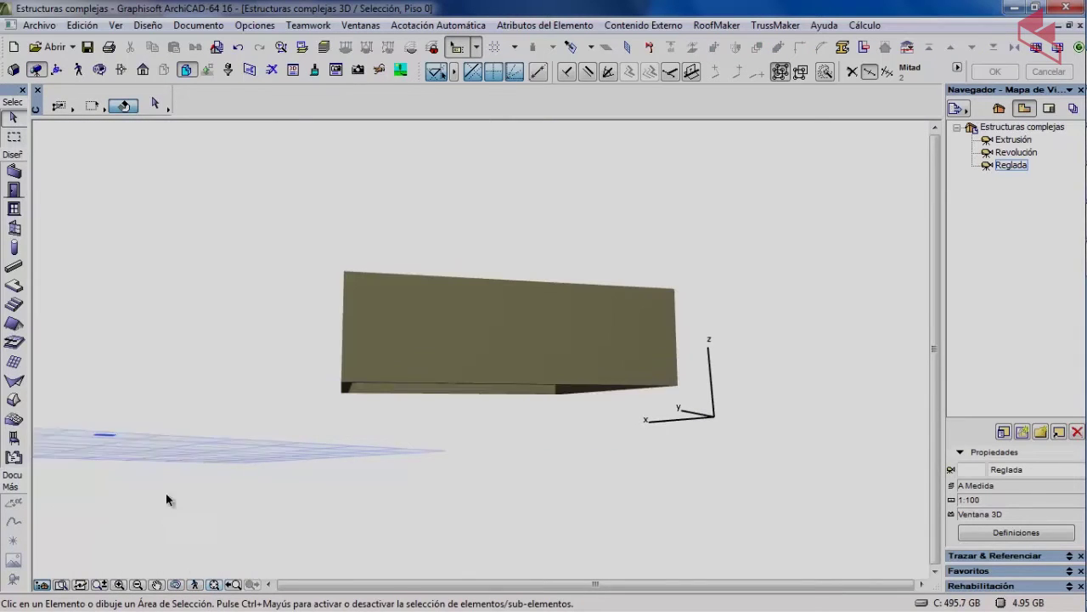
left_click(100, 70)
left_click_drag(287, 230, 392, 305)
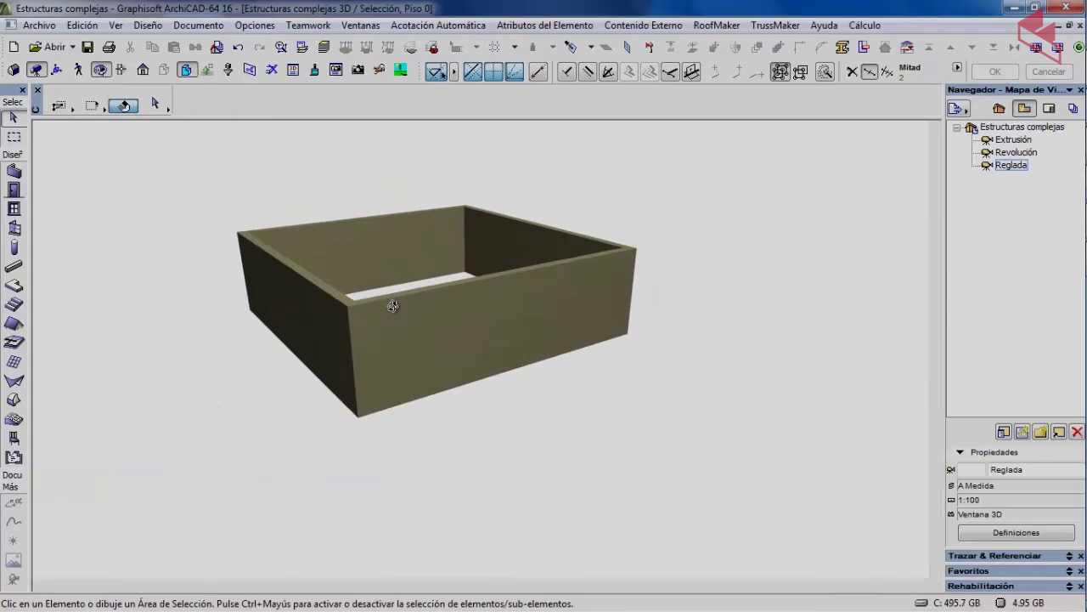
left_click_drag(400, 368, 344, 477)
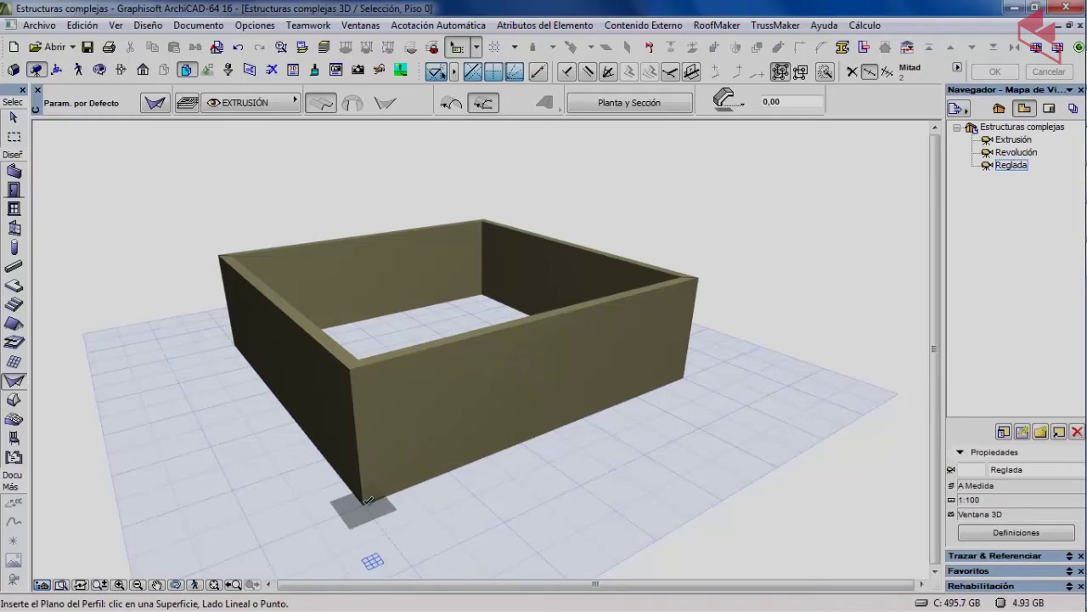
Step: Define a vertical profile plane for a detailed extruded shell on the outer face of the front wall
left_click(365, 501)
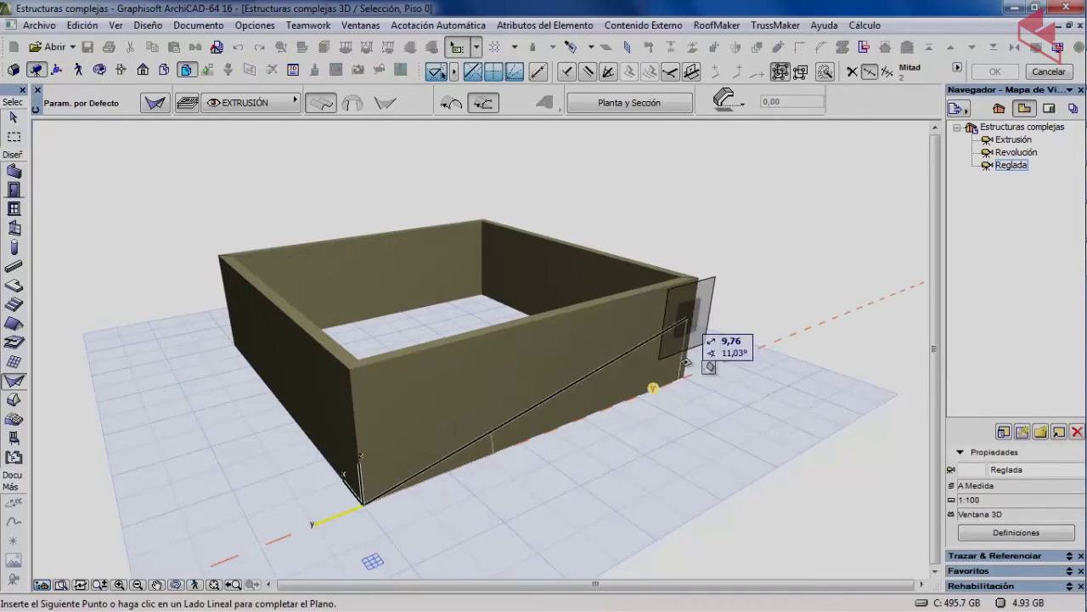
left_click(683, 374)
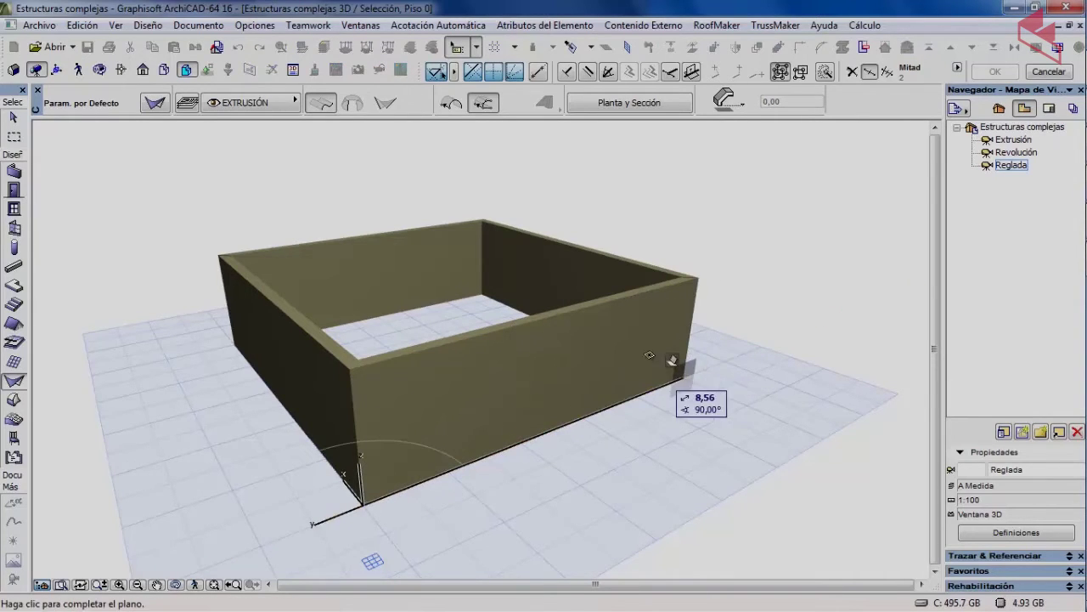
left_click(701, 273)
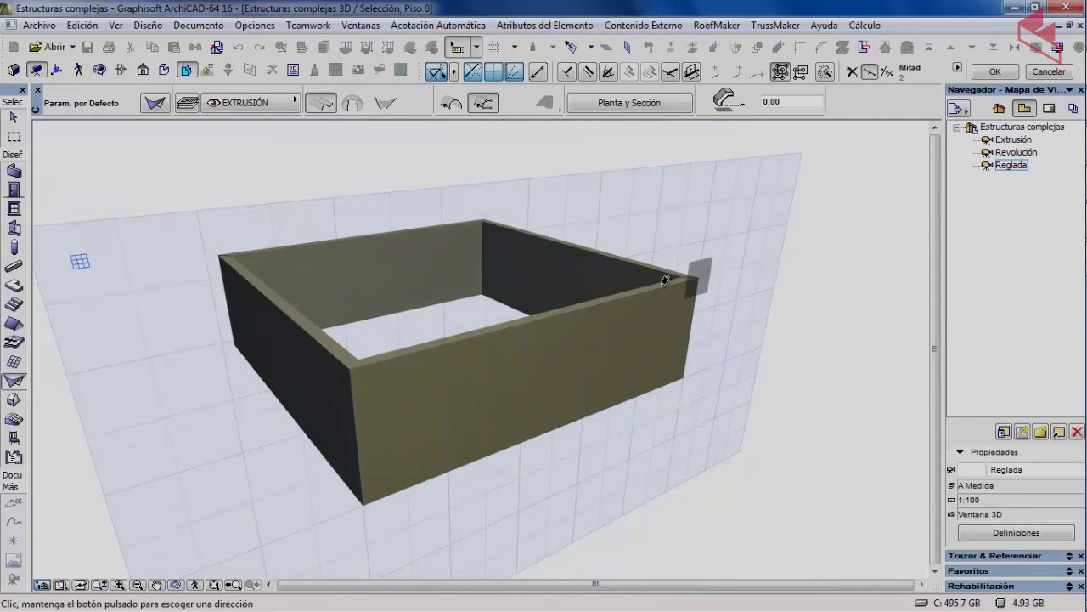
left_click(665, 280)
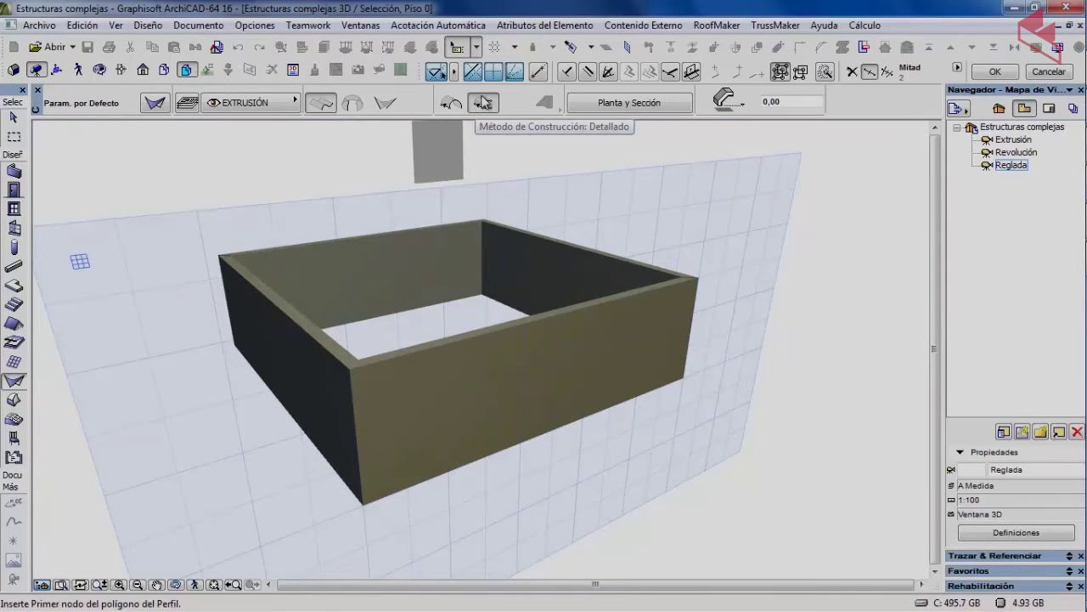
Step: Sketch three consecutive semicircular profile arcs along the front wall's top edge from its near corner, curving up, down and up
left_click(350, 361)
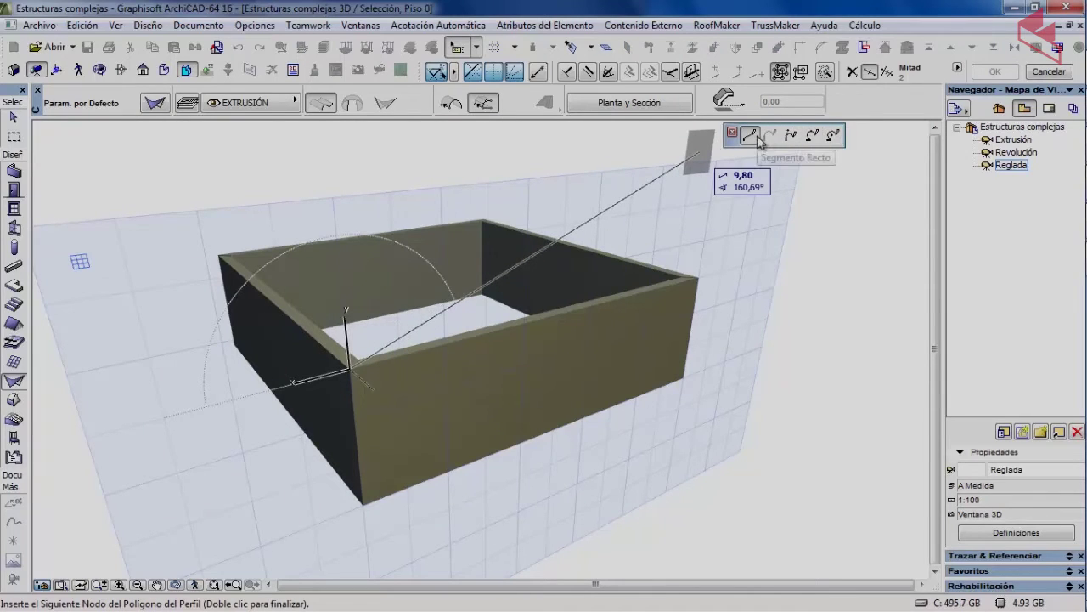
left_click(835, 136)
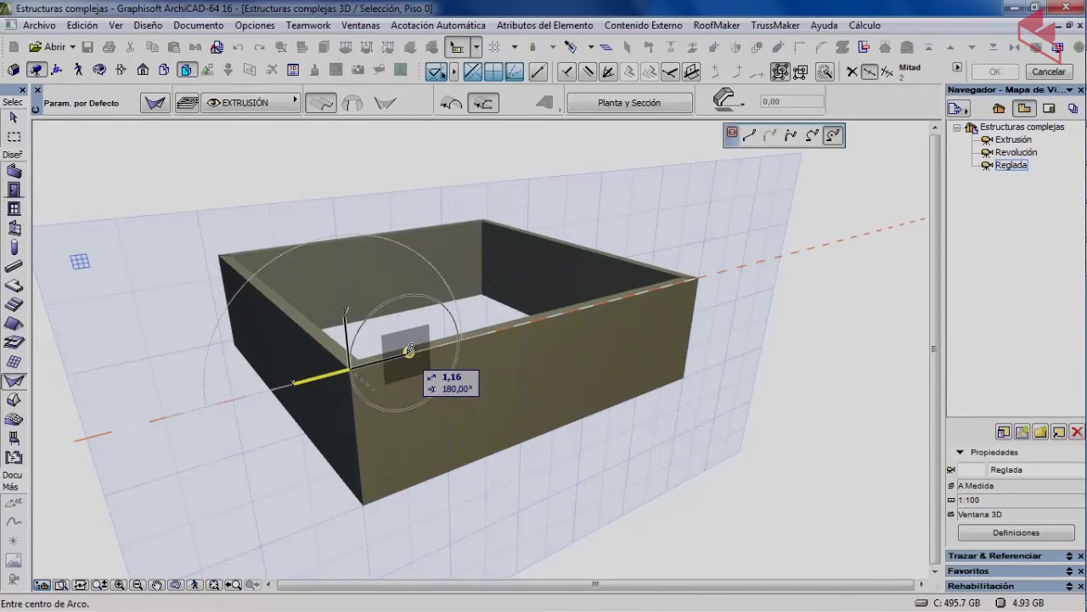
left_click(410, 349)
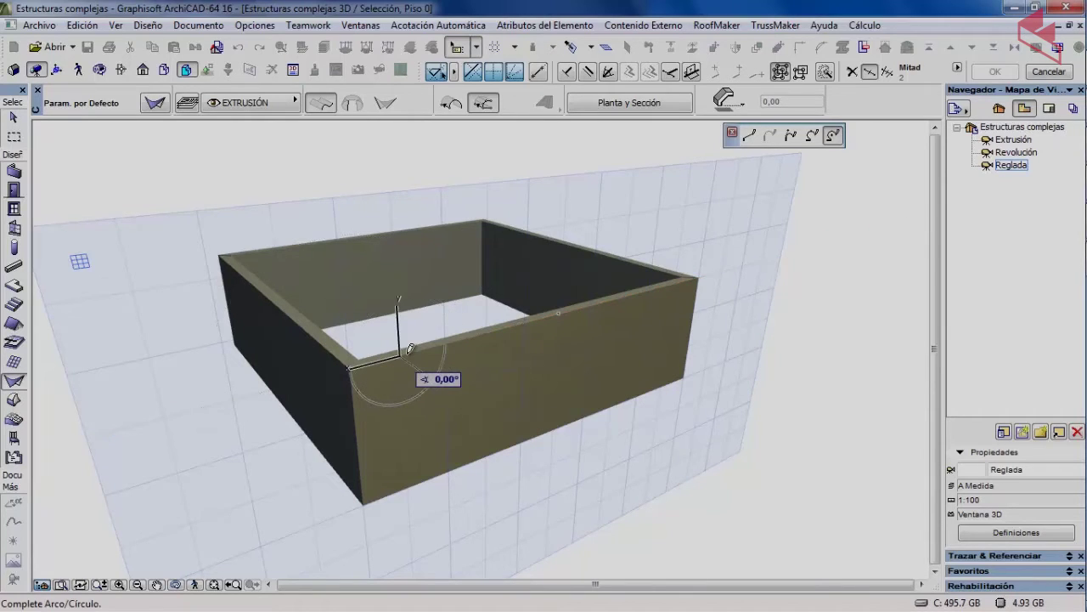
left_click(456, 337)
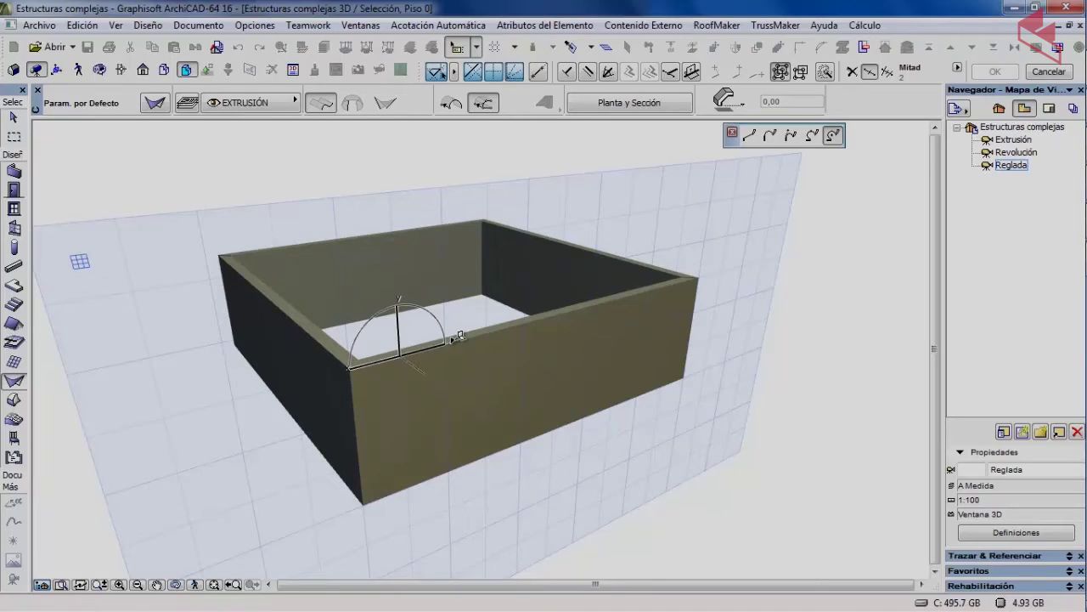
left_click(501, 326)
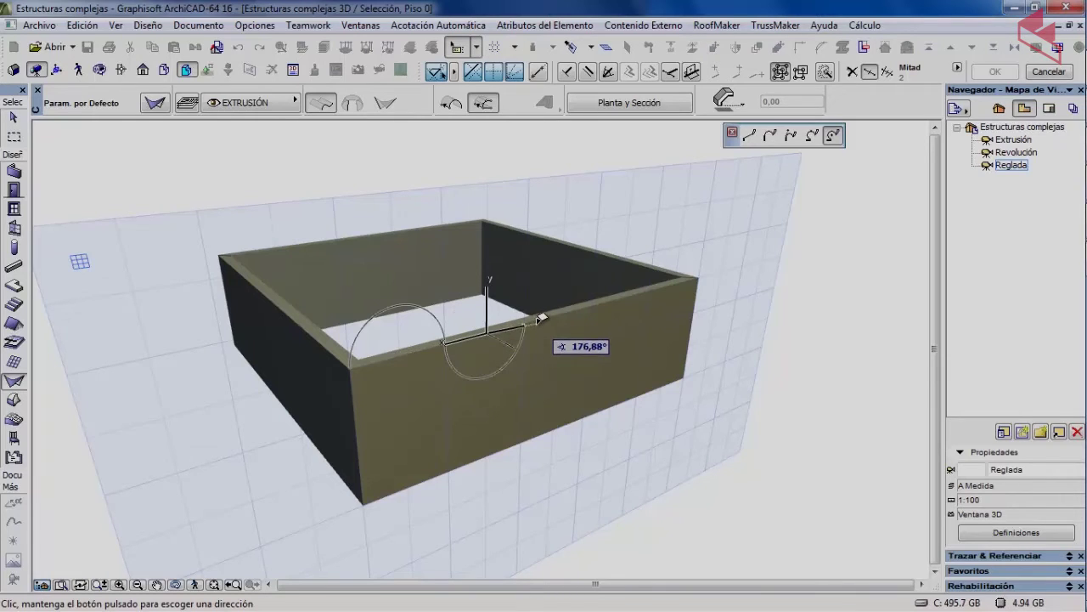
left_click(528, 320)
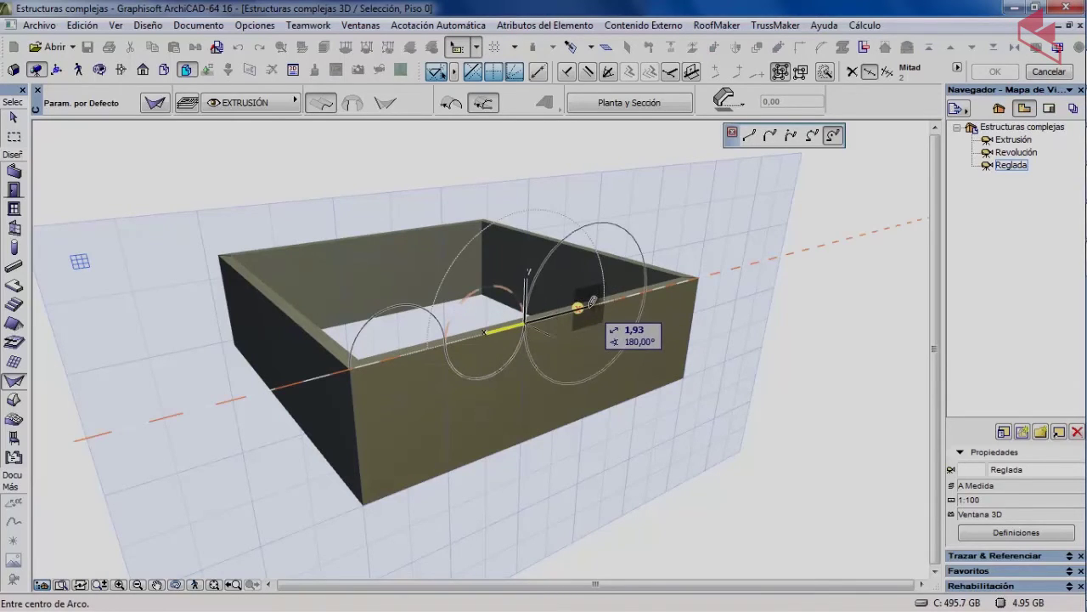
left_click(561, 314)
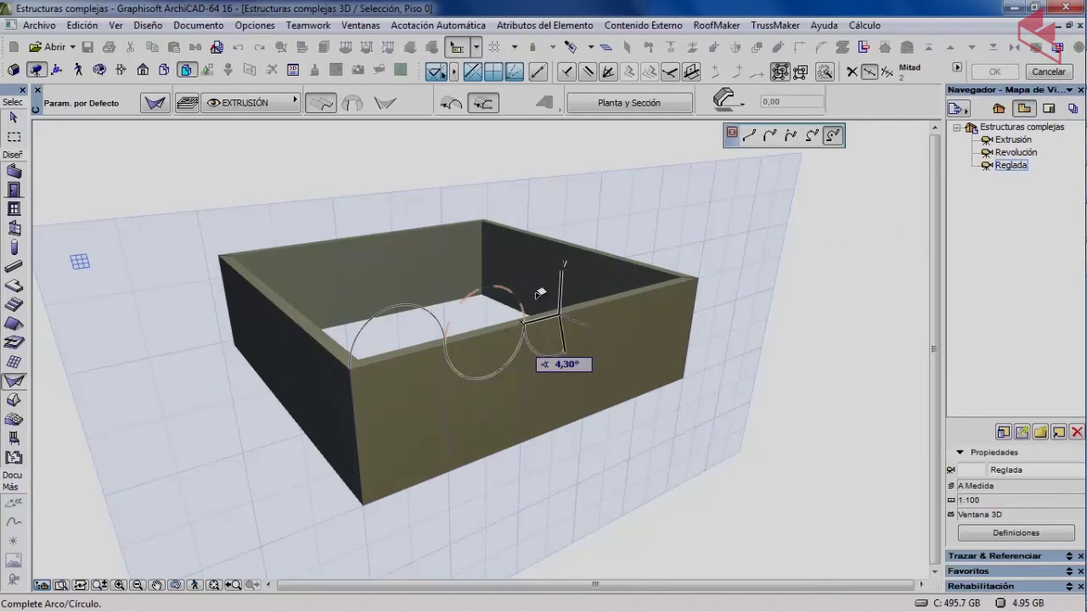
left_click(597, 298)
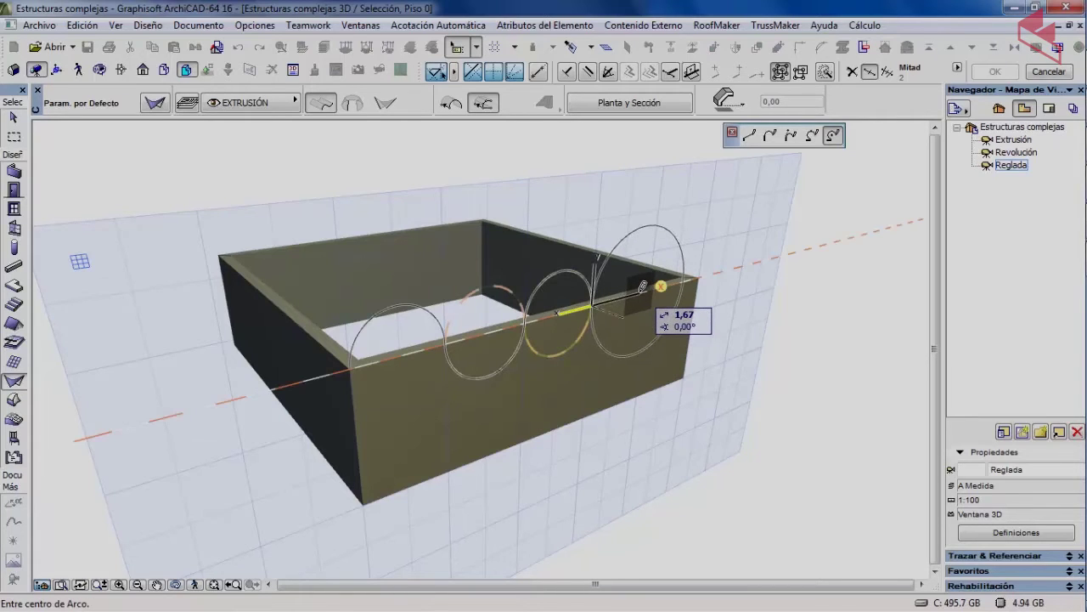
Step: Add a downward semicircle of radius 1 and a final upward one, finishing the shell profile at the front wall's far top corner
type("1")
key("Return")
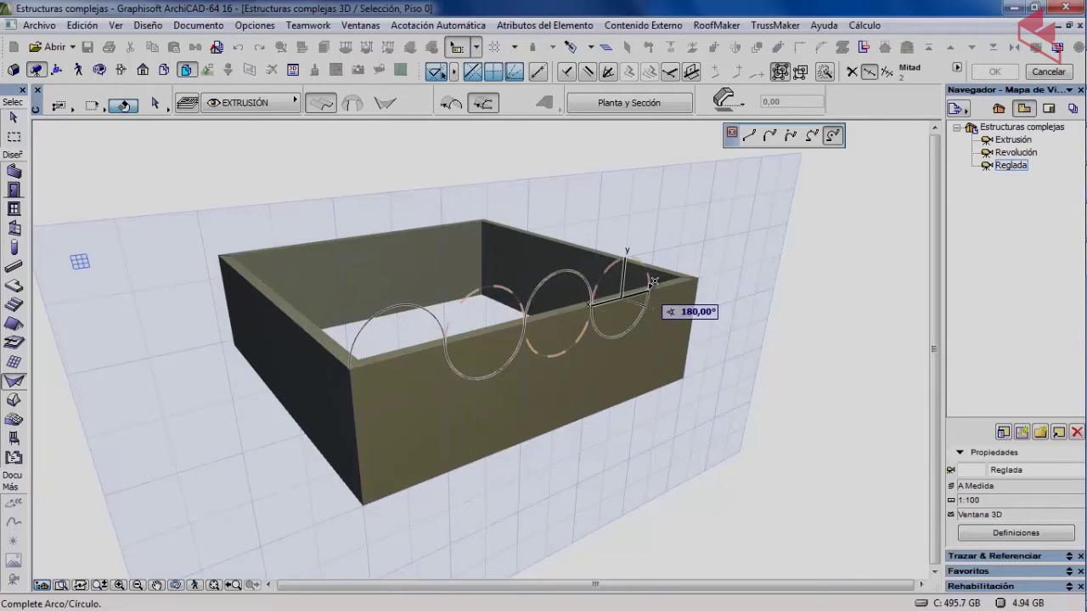
left_click(653, 282)
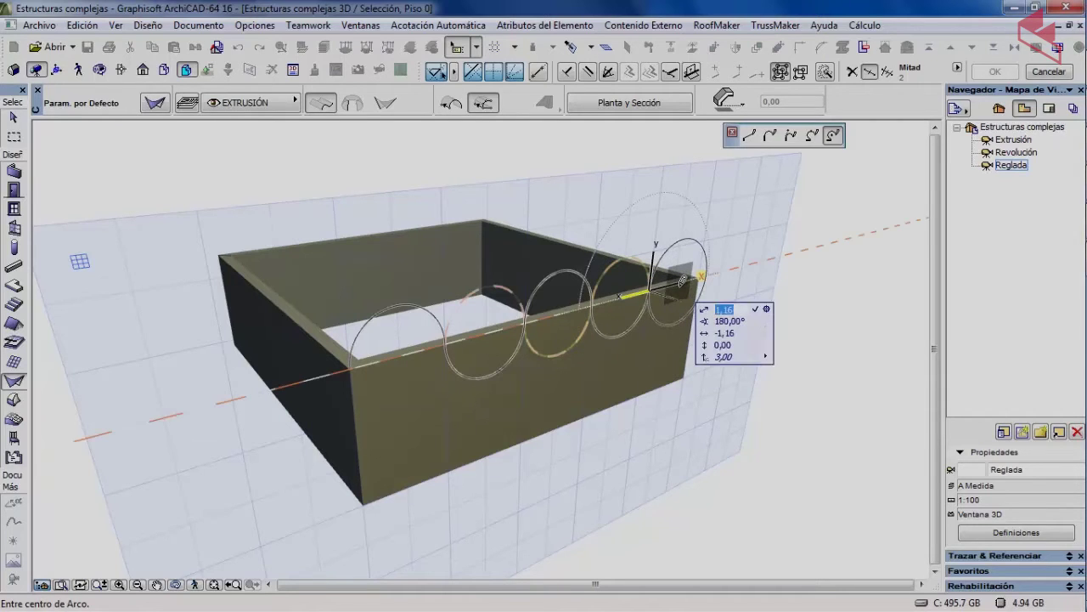
left_click(681, 280)
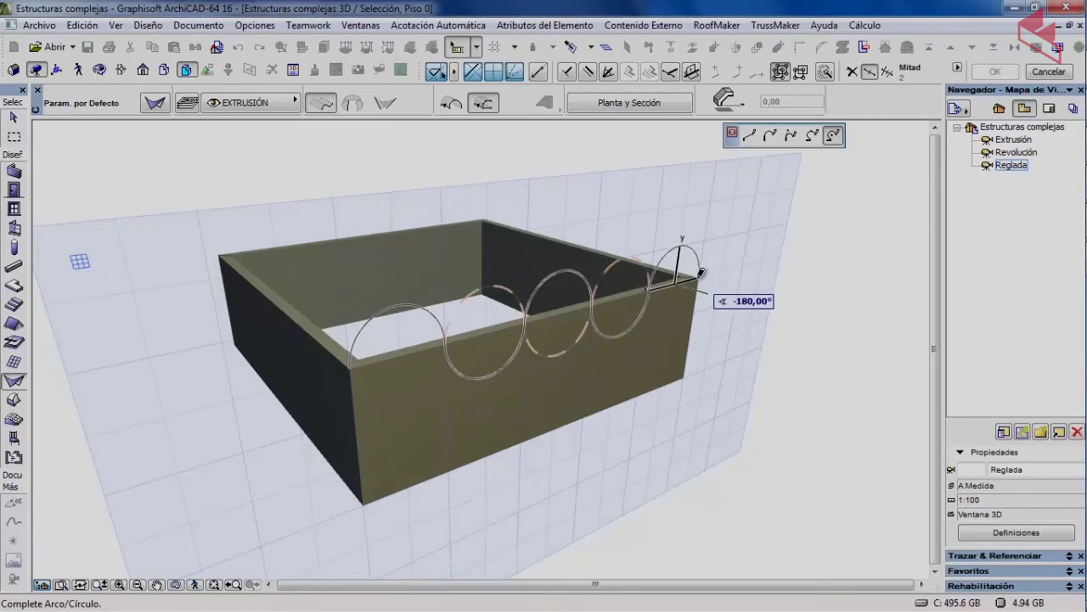
left_click(701, 272)
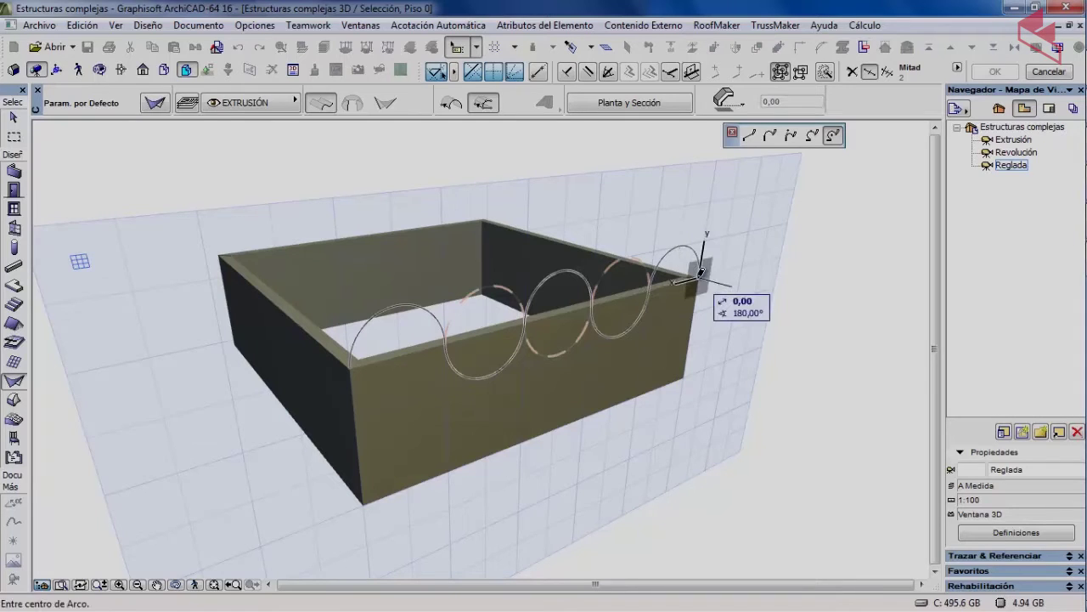
left_click(700, 273)
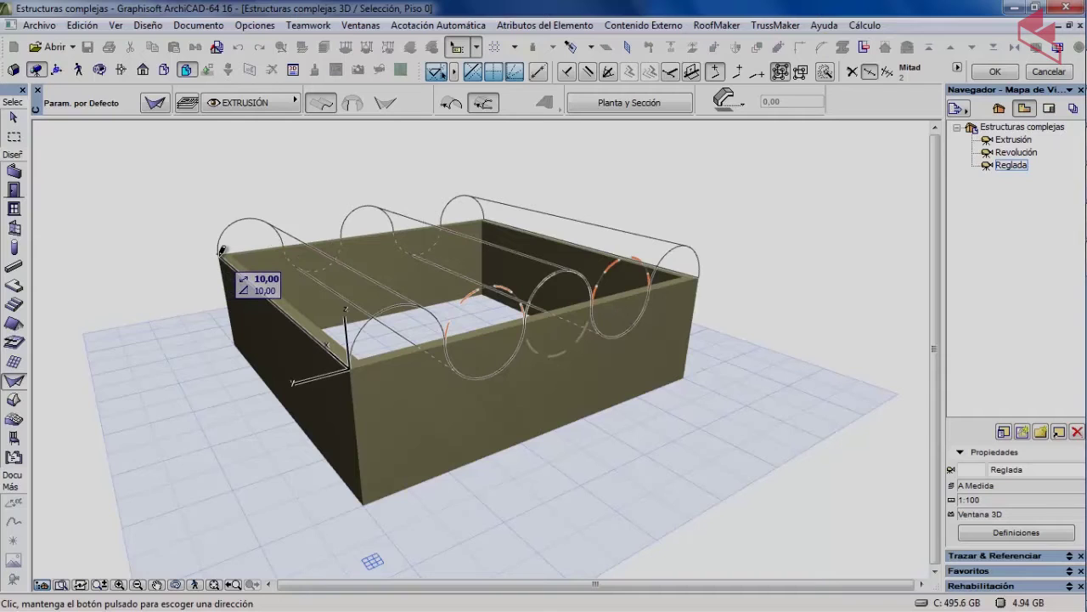
Step: Extrude the wavy shell profile 10.00 along the side wall to its far top corner
left_click(221, 249)
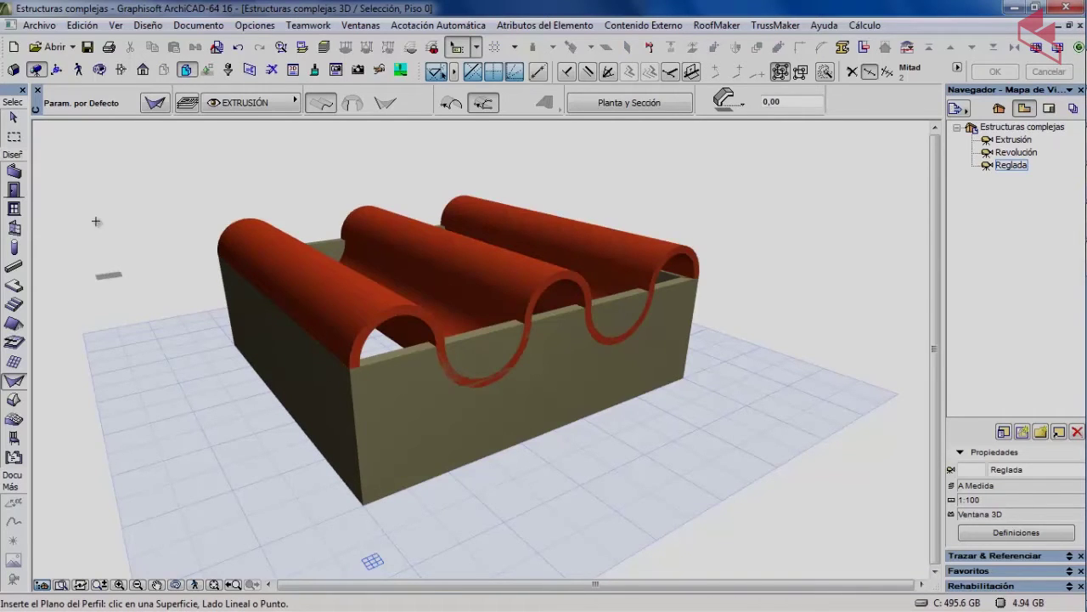
left_click(100, 70)
left_click_drag(187, 308, 187, 186)
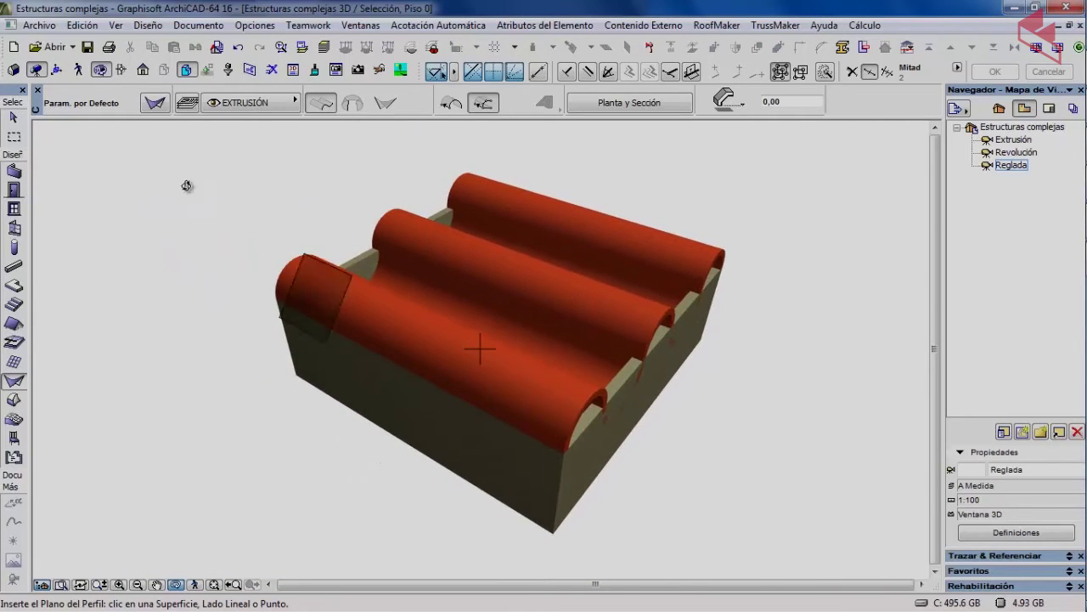
left_click_drag(429, 330, 375, 287)
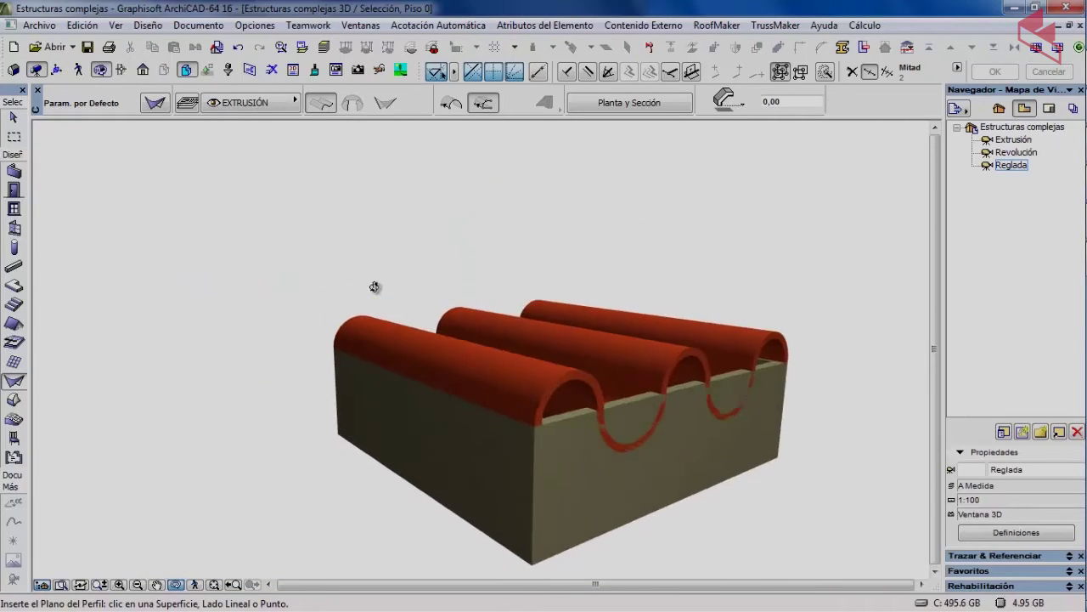
left_click_drag(553, 400, 351, 388)
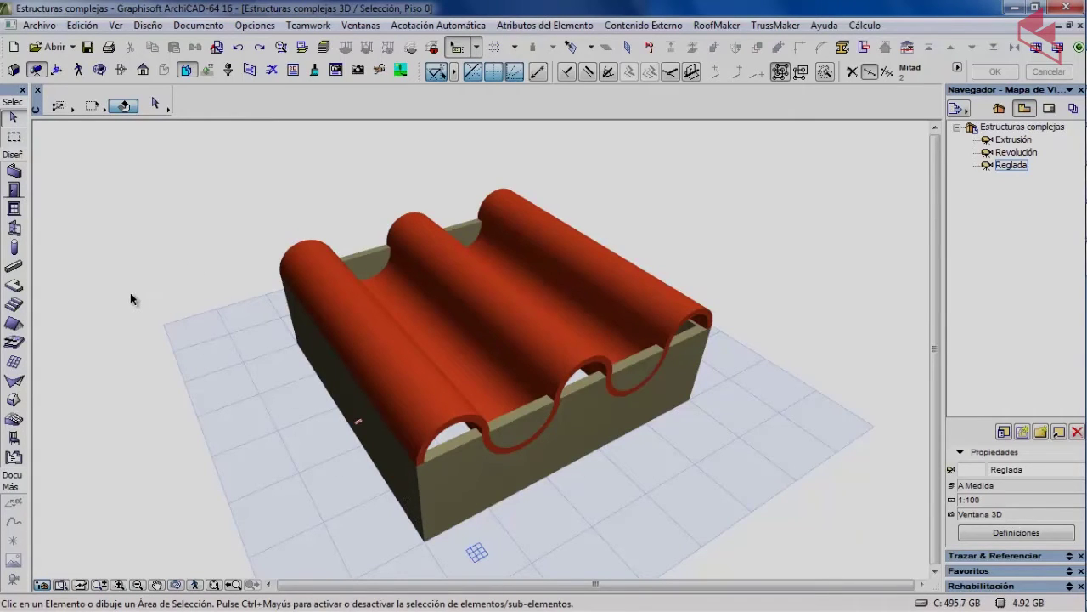
Step: Set the height of all four walls to 5
left_click(13, 170)
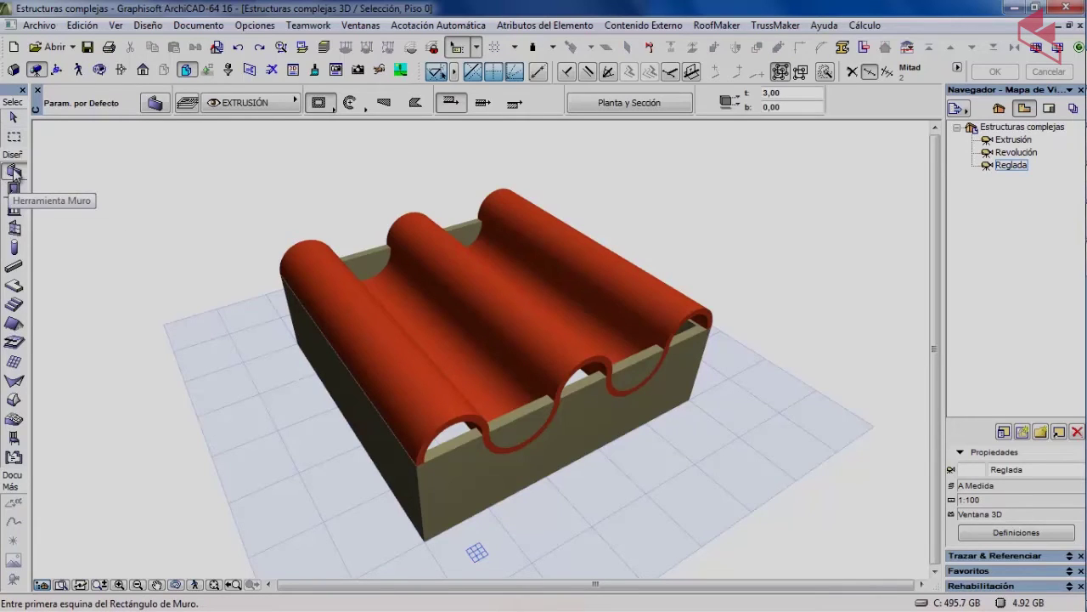
key("ctrl+a")
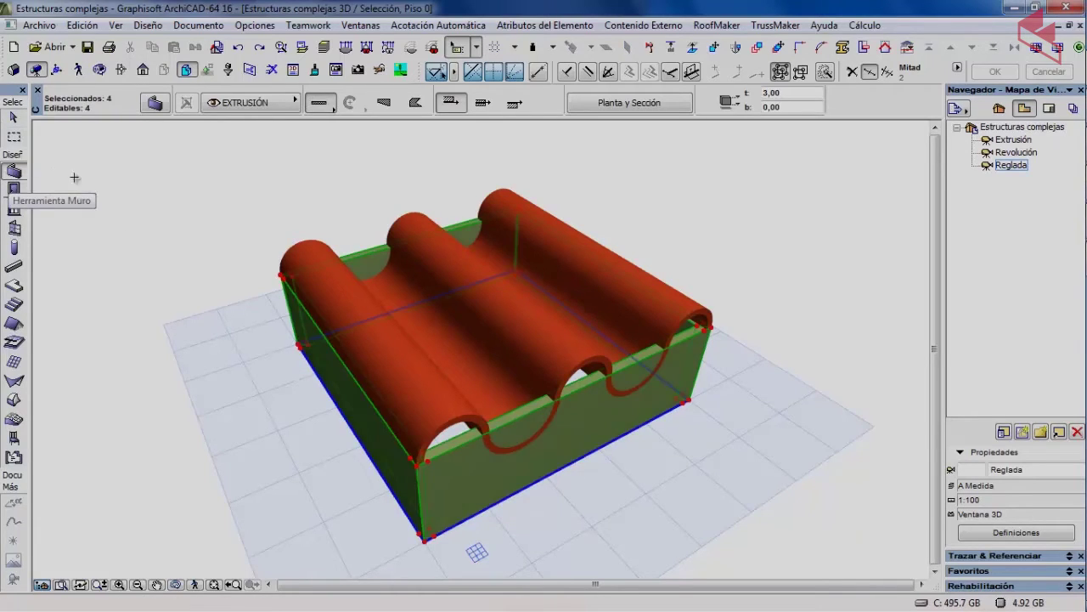
left_click(155, 103)
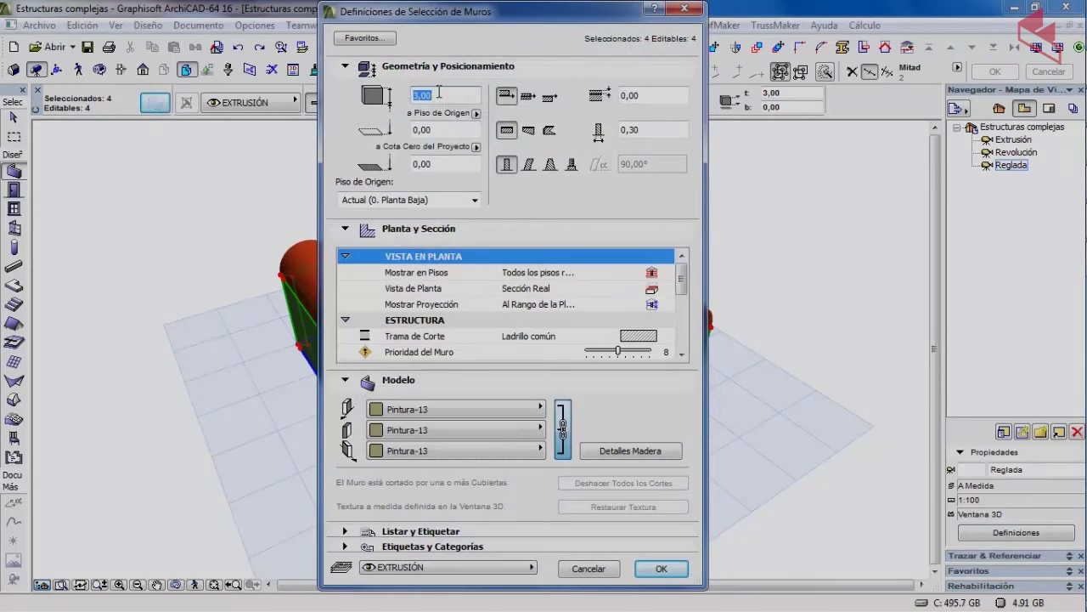
type("5")
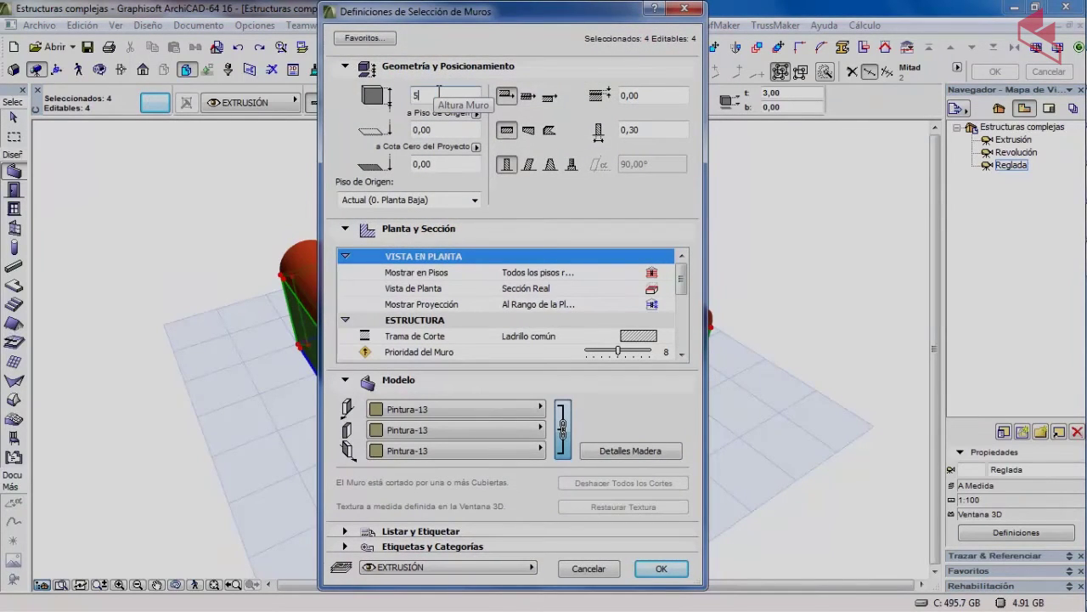
key("Return")
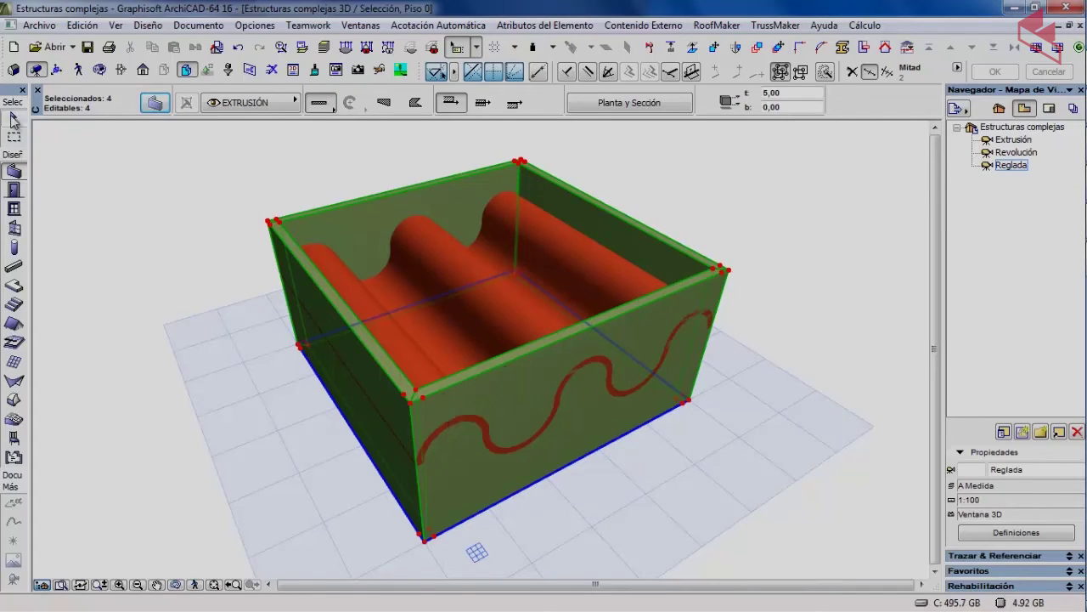
left_click(13, 117)
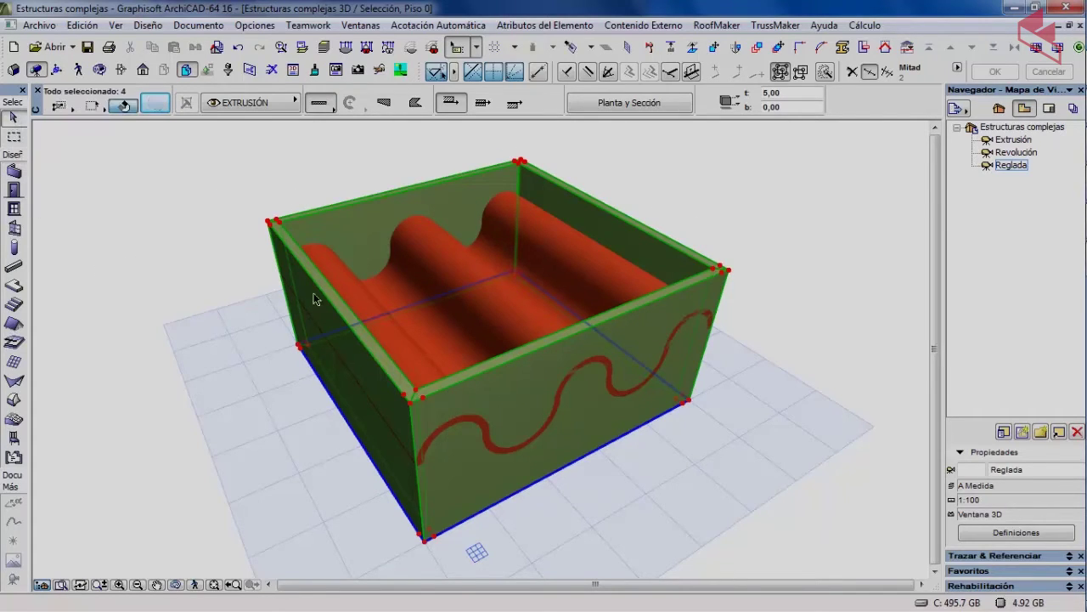
left_click(440, 262, "shift")
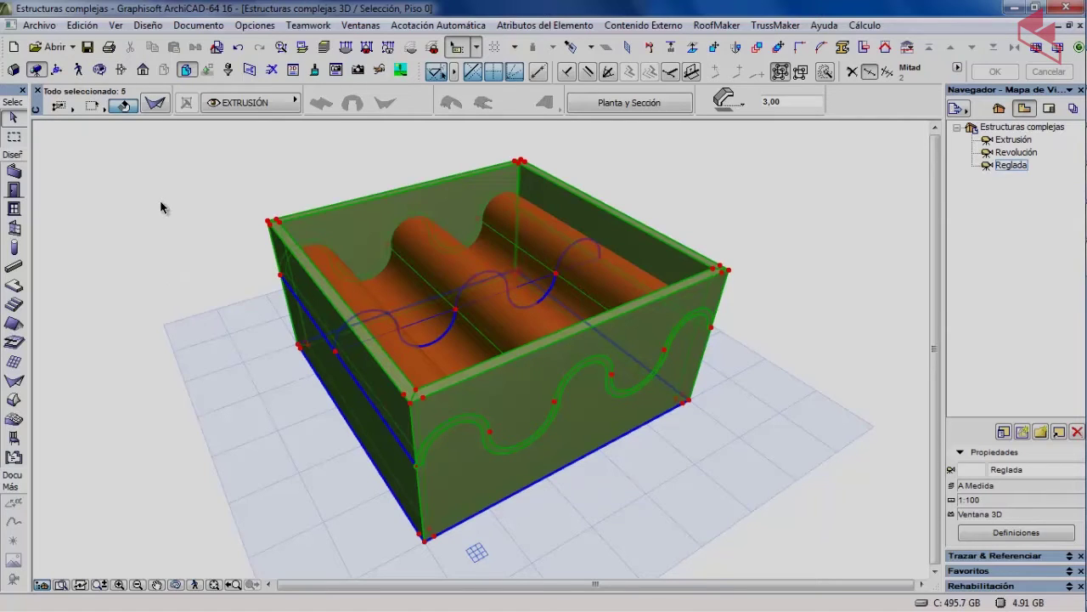
right_click(208, 213)
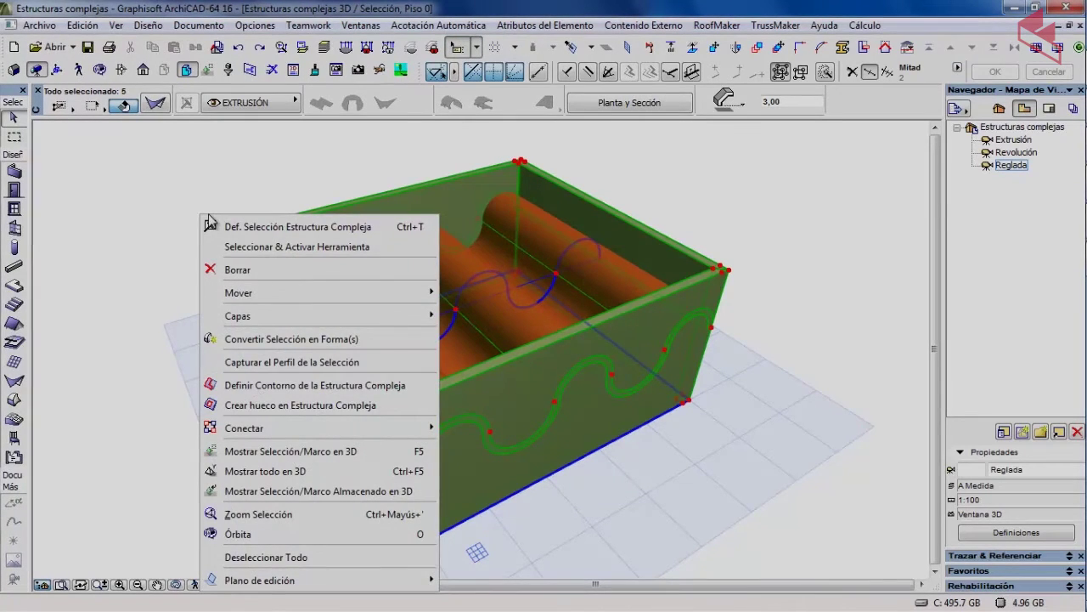
mouse_move(273, 432)
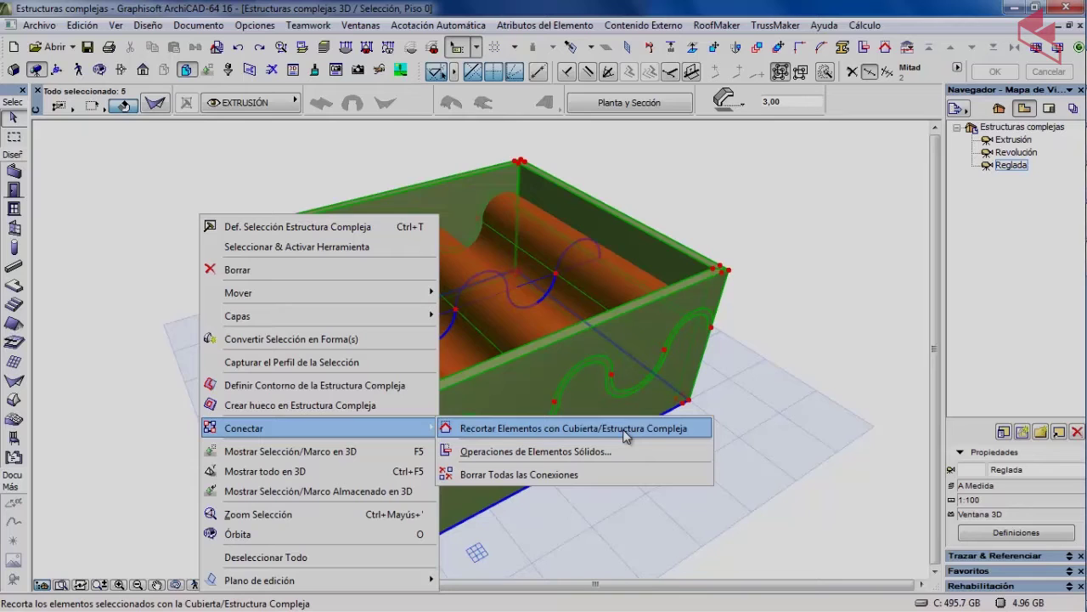
left_click(619, 160)
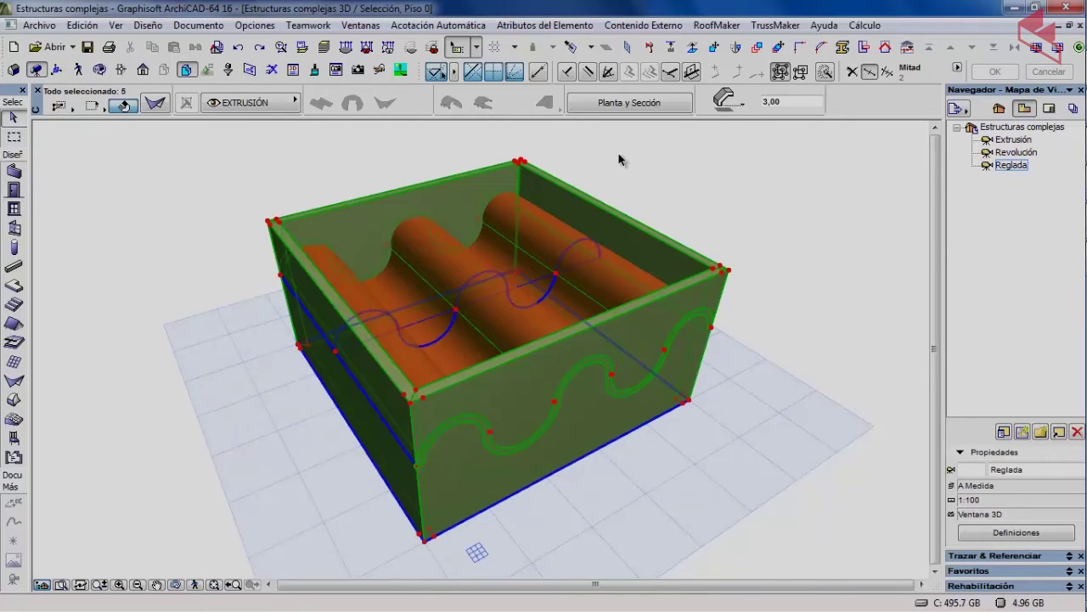
left_click(621, 161)
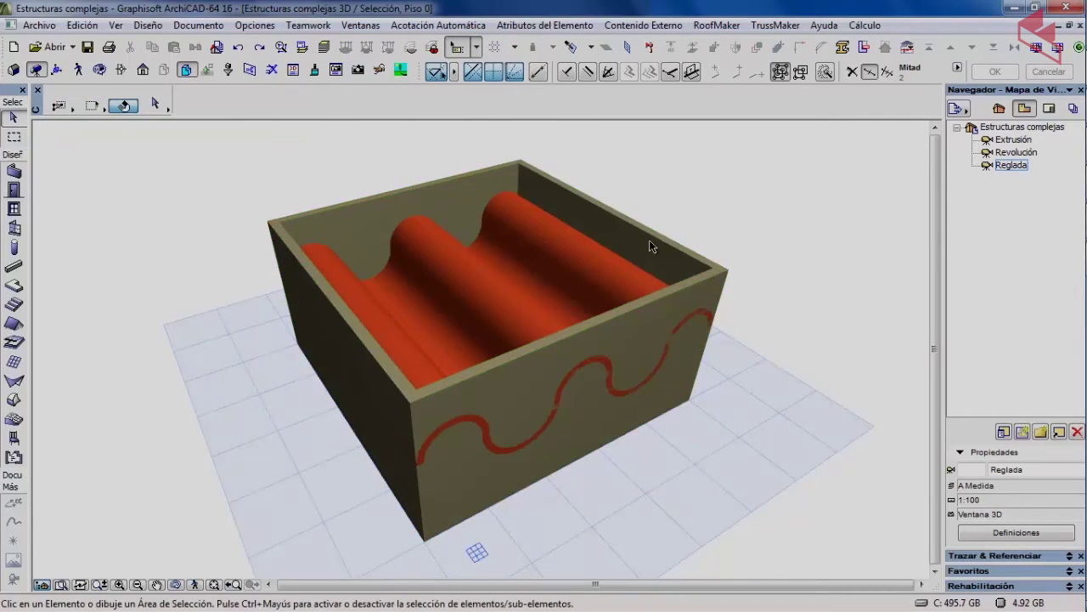
Step: Start a solid element operation and assign the four walls as its target elements
left_click(868, 73)
middle_click_drag(762, 206, 663, 215, "shift")
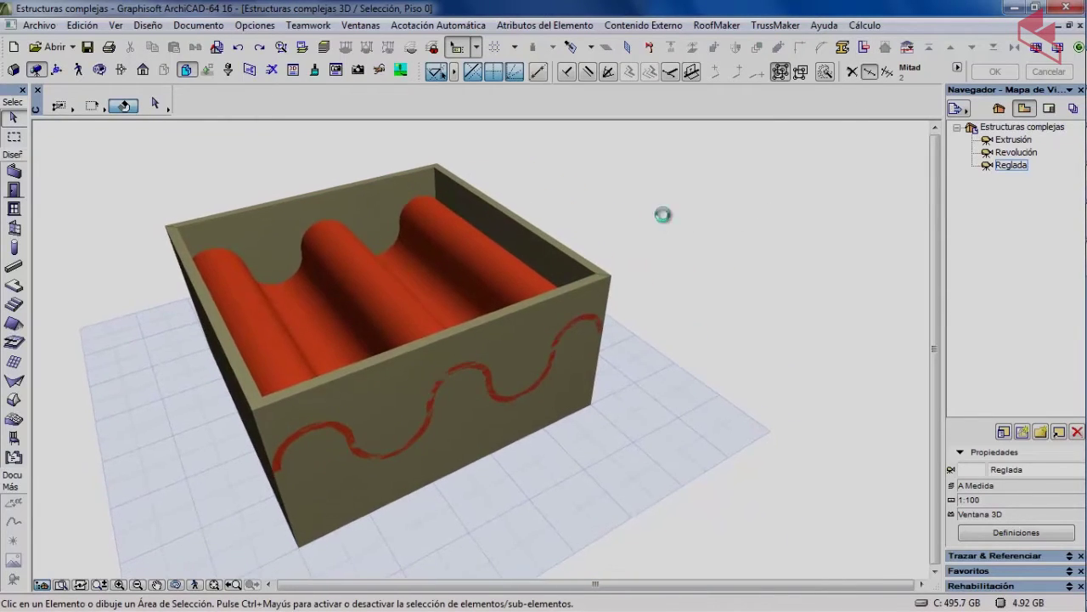
left_click(866, 46)
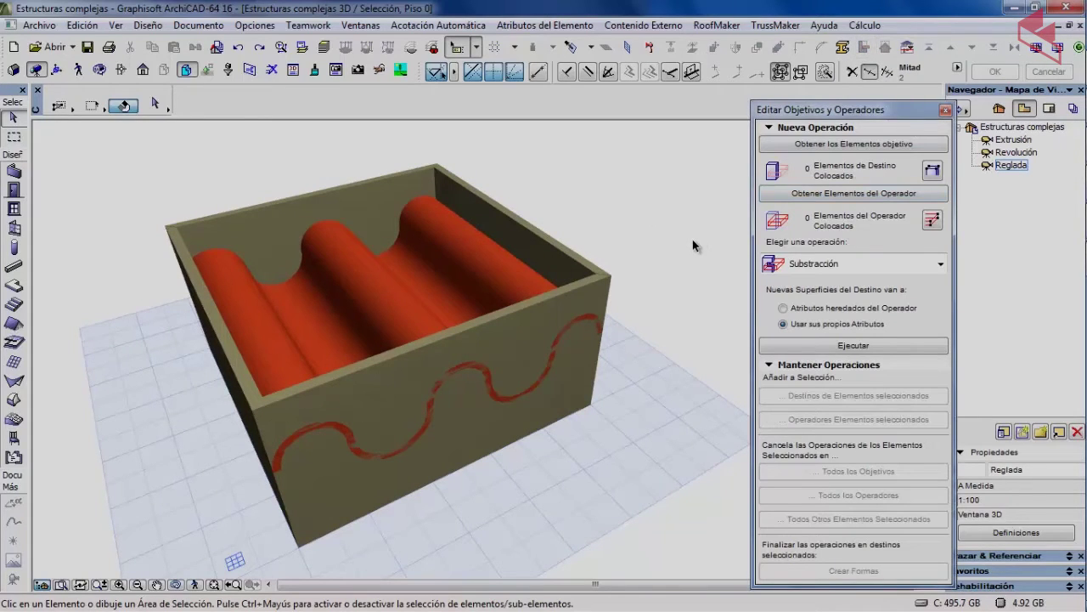
left_click(241, 241)
left_click(14, 171)
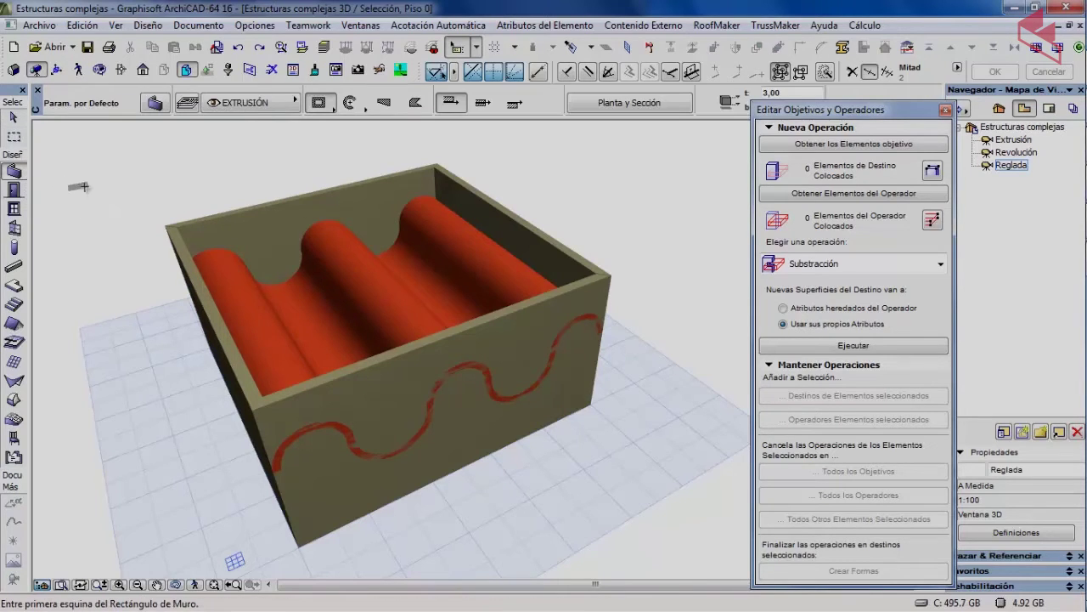
key("ctrl+a")
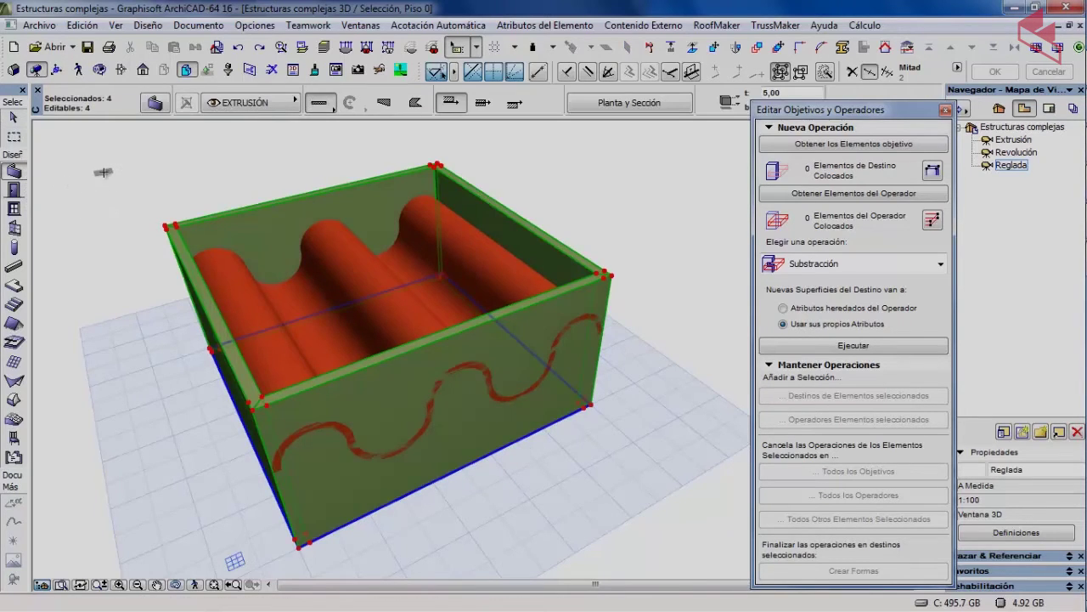
left_click(836, 144)
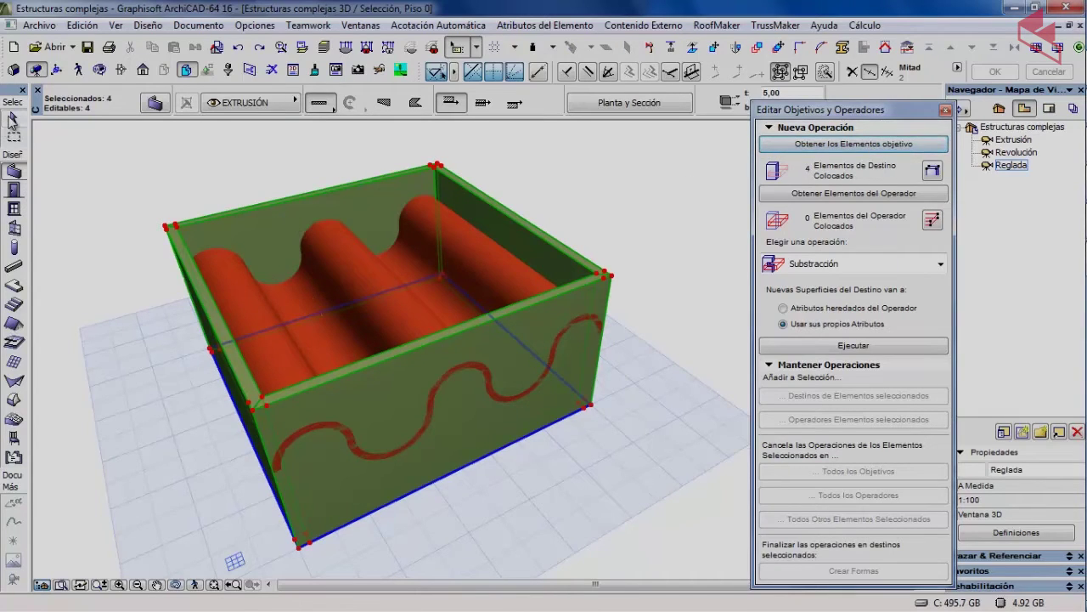
Step: Assign the wavy shell as the operator and subtract it from the walls with upward extrusion, keeping the walls' own attributes
left_click(13, 117)
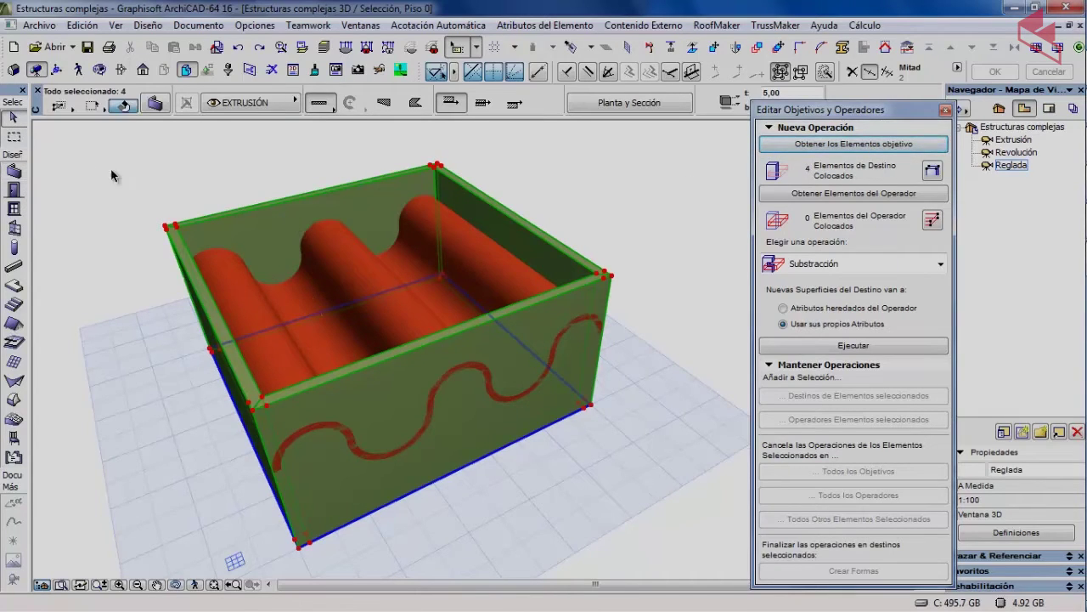
left_click(393, 317)
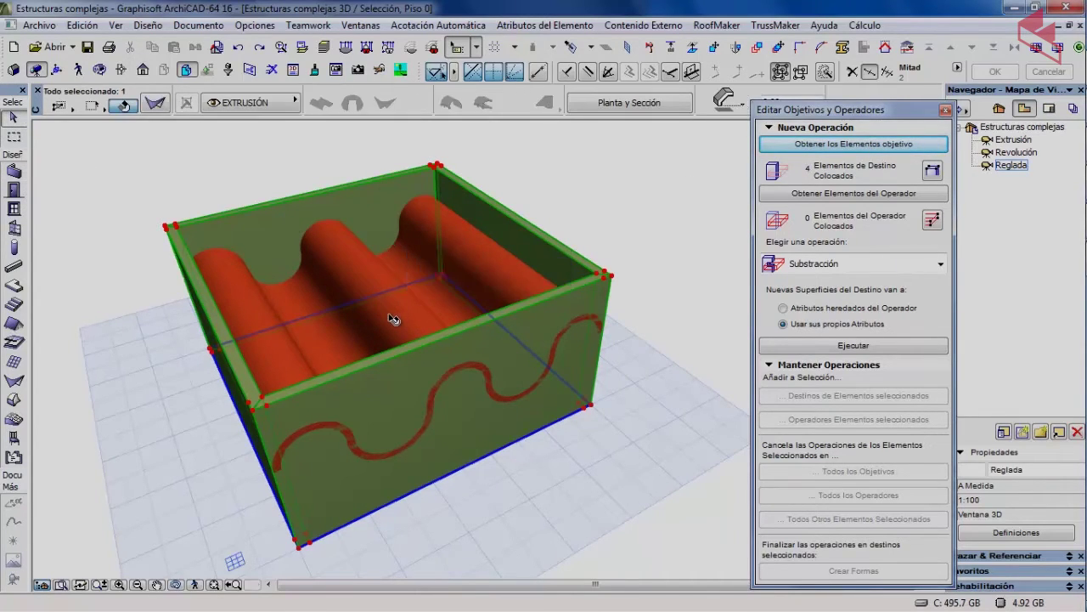
left_click(811, 198)
left_click(812, 265)
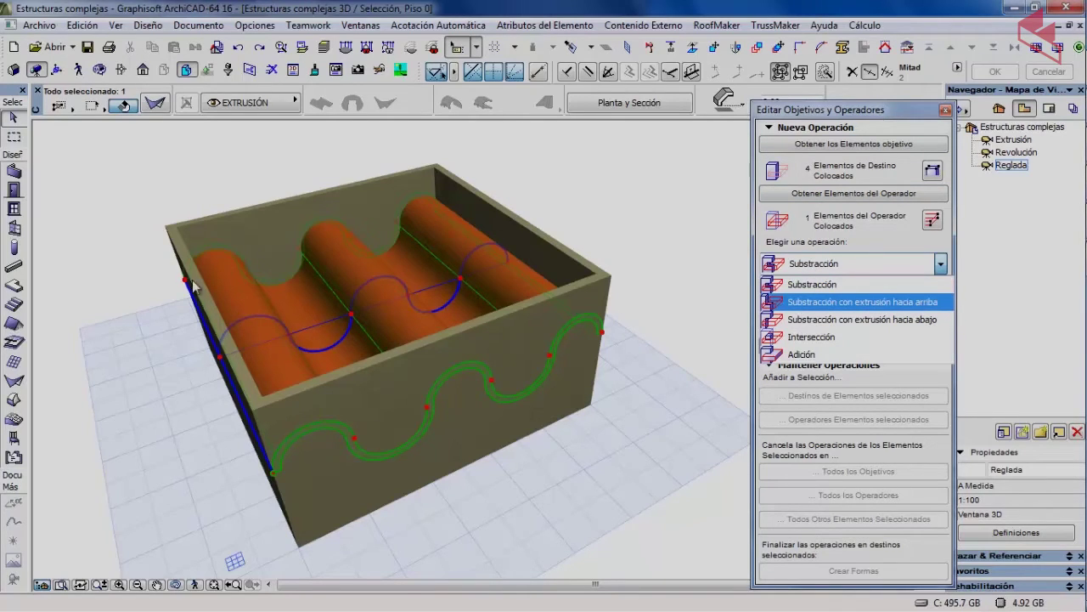
left_click(798, 302)
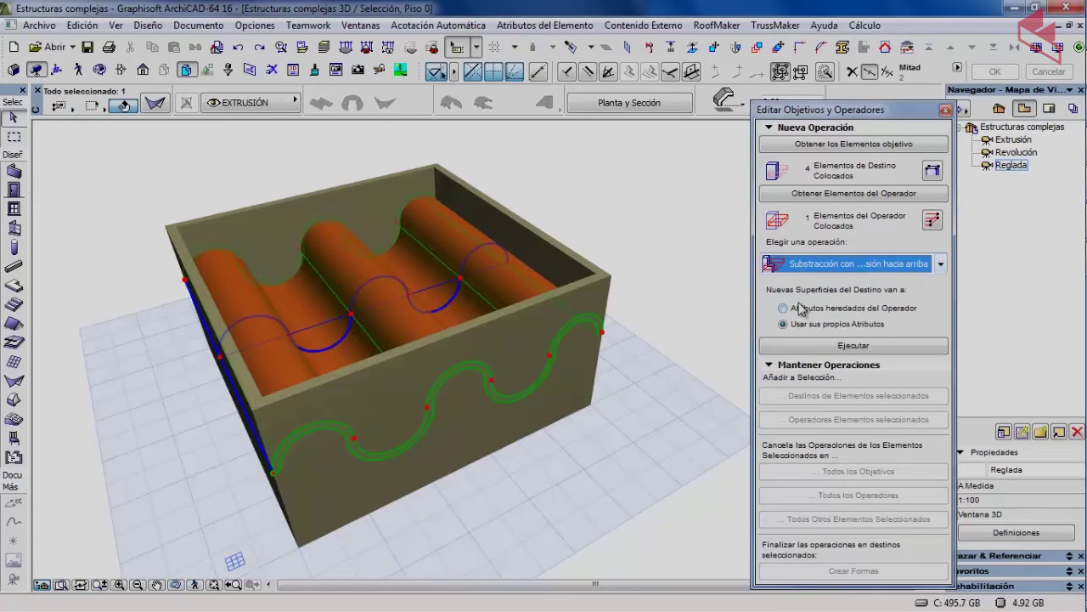
left_click(853, 345)
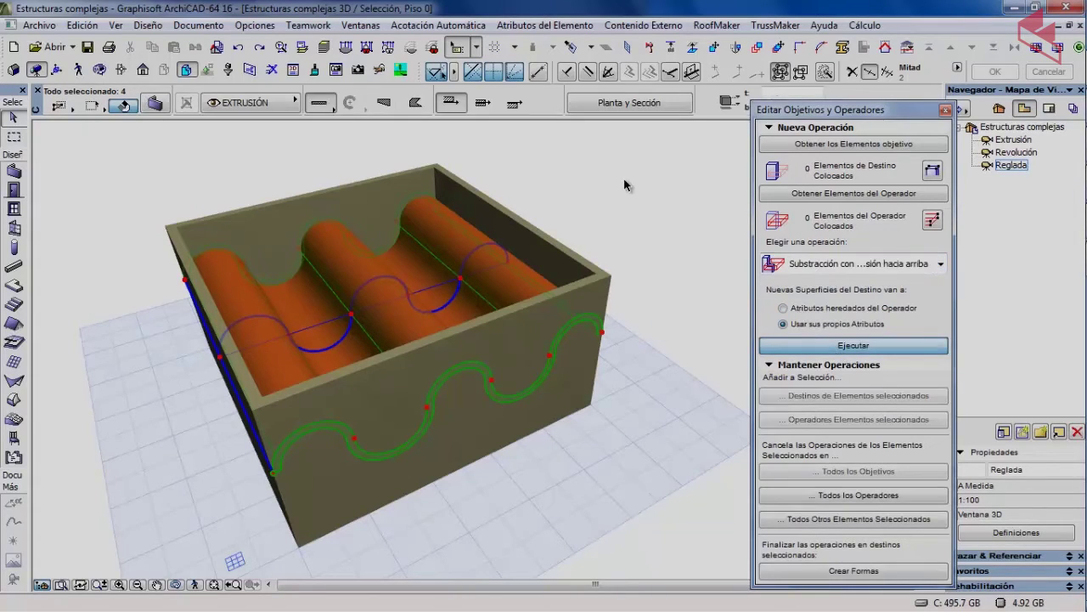
left_click(164, 180)
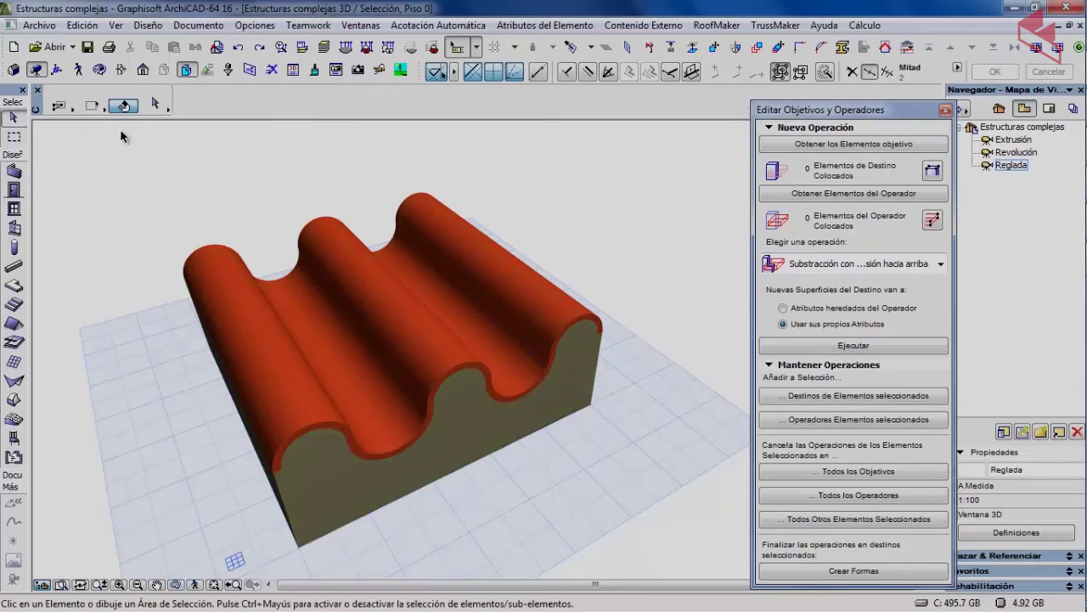
left_click(100, 69)
mouse_move(293, 446)
left_mouse_down()
mouse_move(308, 444)
mouse_move(348, 377)
mouse_move(648, 368)
mouse_move(214, 368)
mouse_move(425, 364)
mouse_move(537, 337)
mouse_move(396, 371)
mouse_move(179, 377)
mouse_move(190, 351)
mouse_move(347, 333)
mouse_move(332, 365)
left_mouse_up()
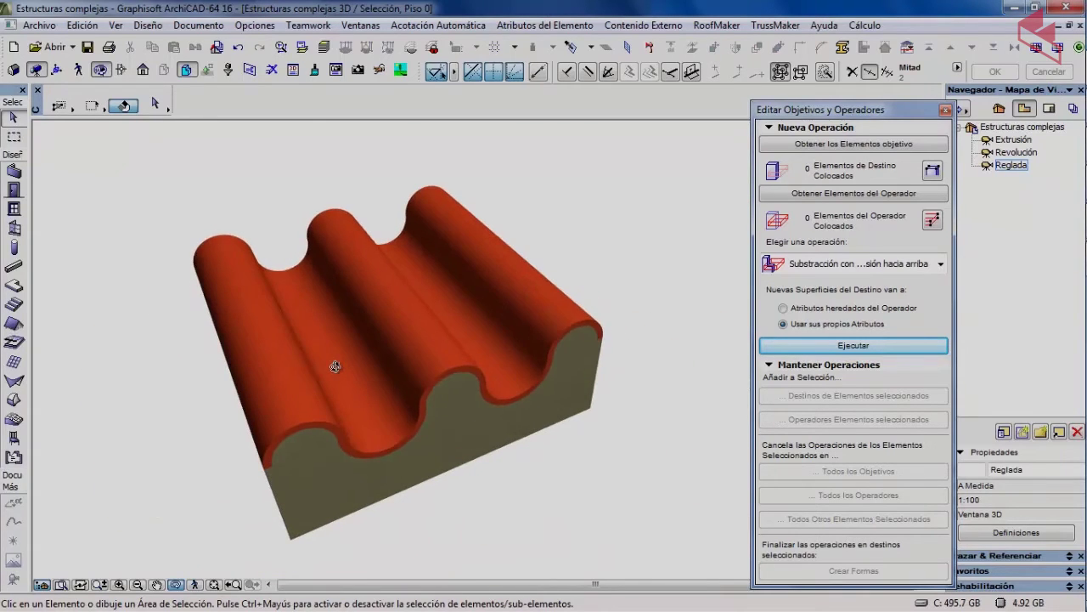
Step: In the ground floor plan, stretch the wavy shell past the left wall to a length of 10.5
key("F2")
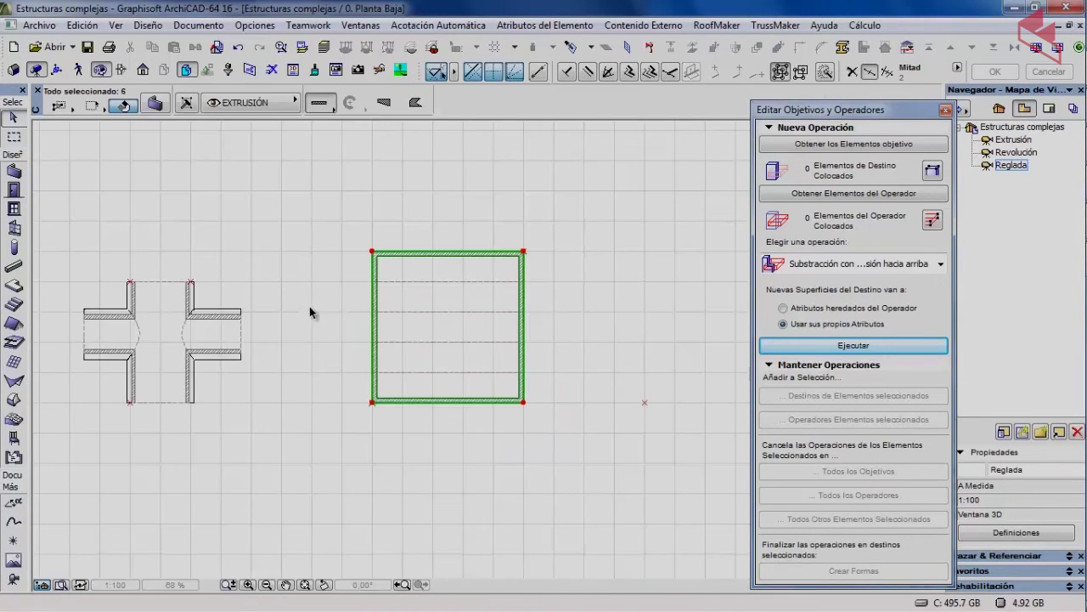
key("Escape")
scroll(312, 288, "up", 2)
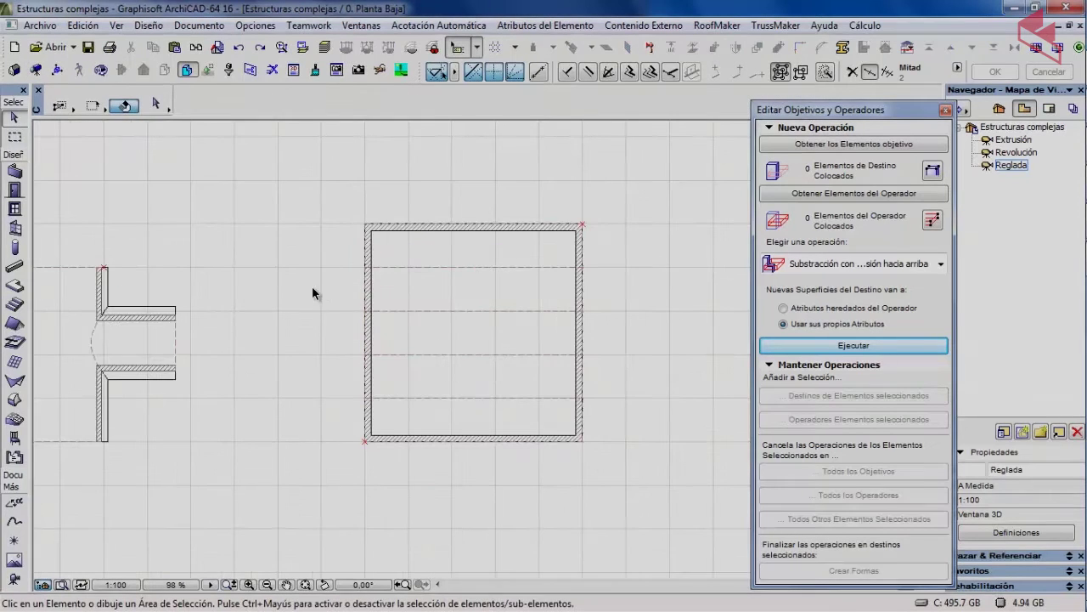
left_click(408, 267)
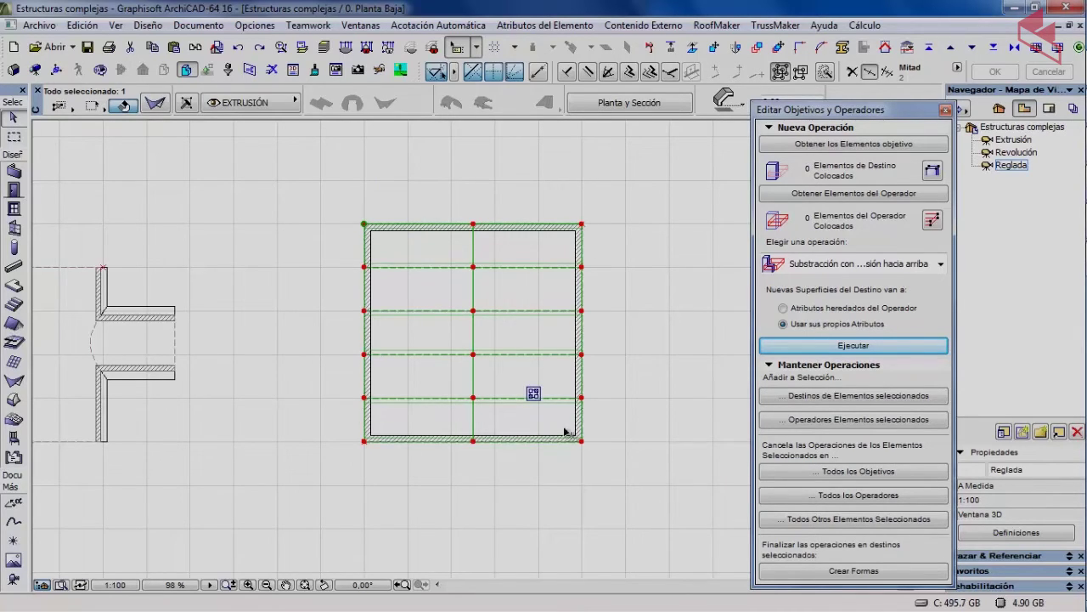
left_click(366, 225)
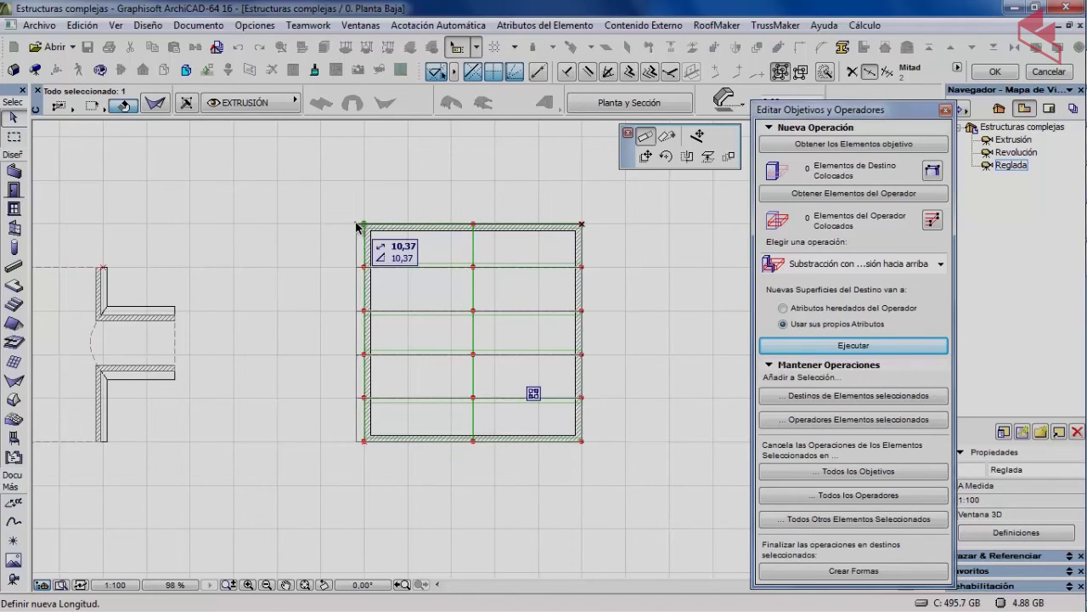
type("10")
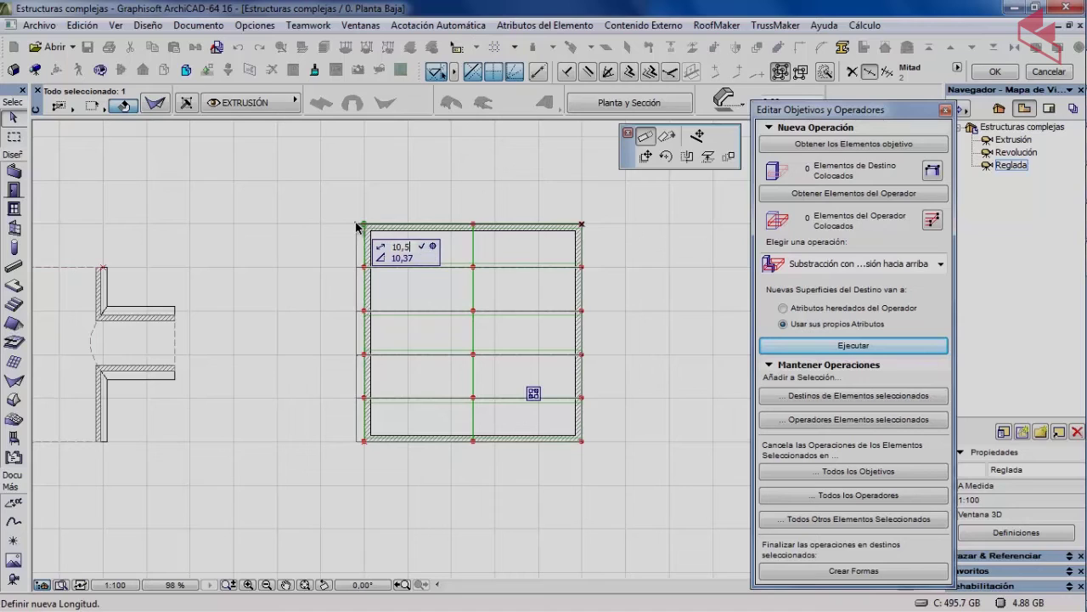
type(",5")
key("Return")
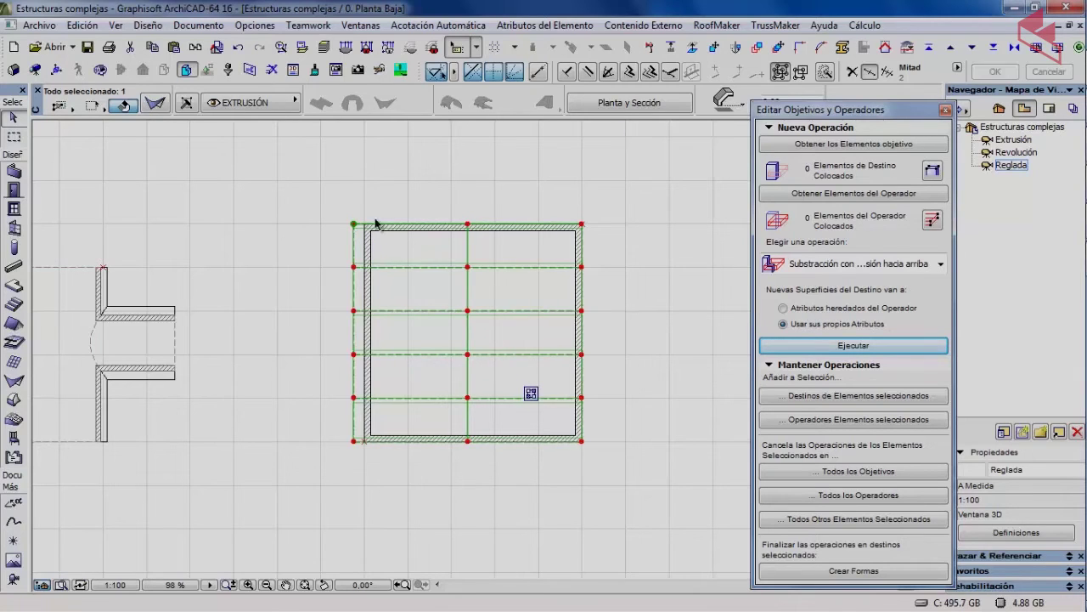
Step: Stretch the wavy shell past the right wall to a length of 11, and clear the selection
left_click(583, 226)
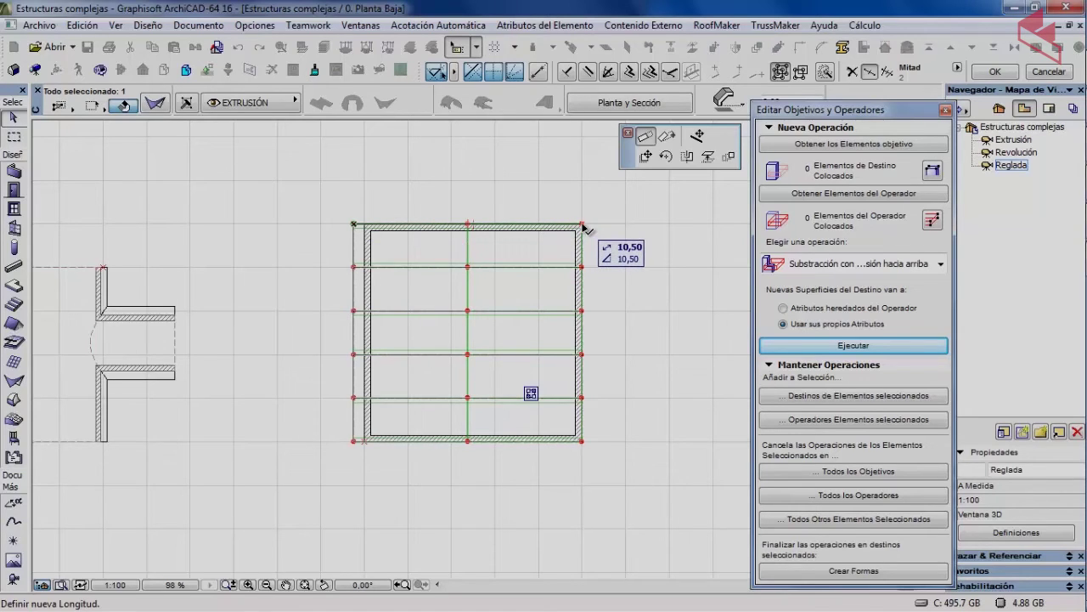
type("11")
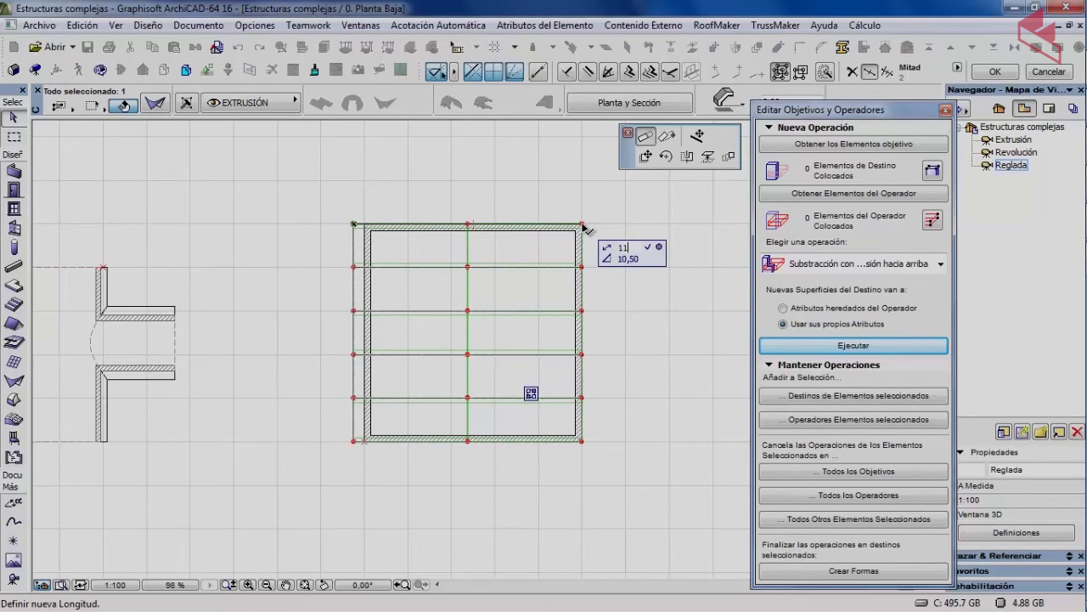
key("Return")
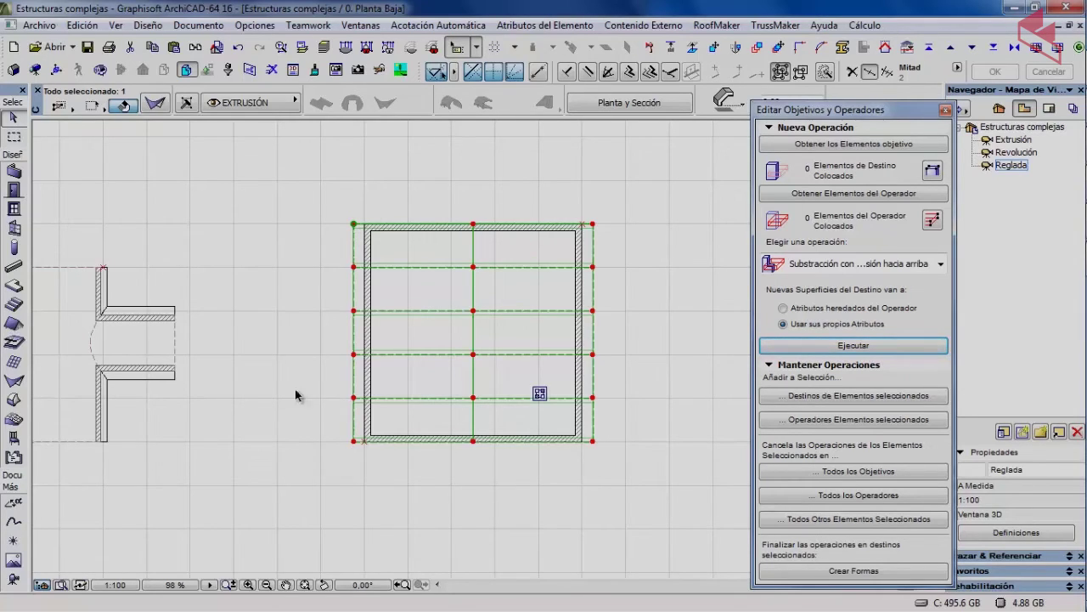
left_click(264, 354)
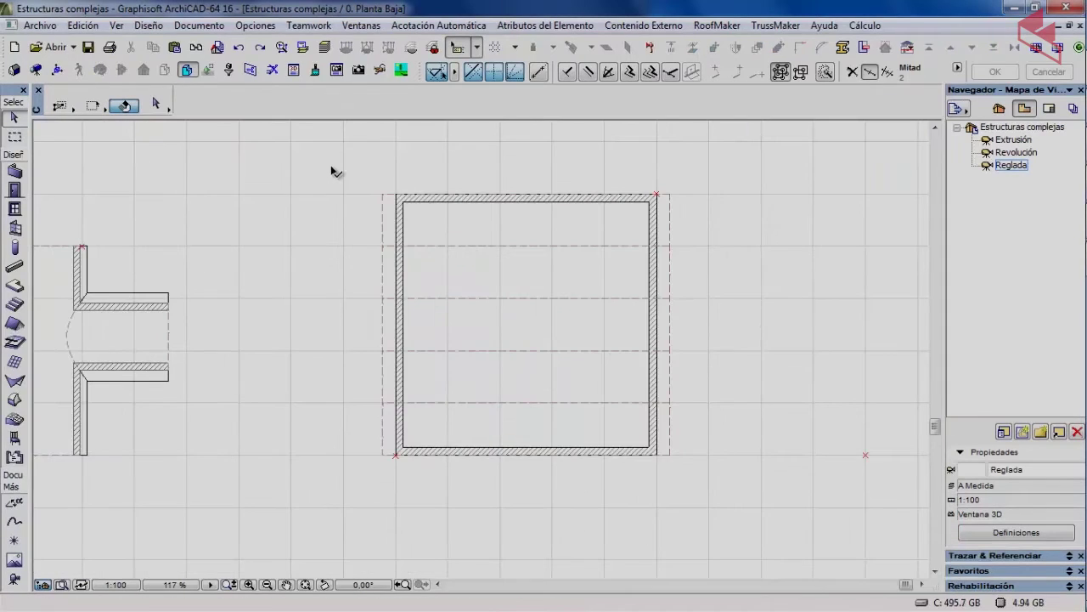
Step: Select the four walls together with the wavy shell and show only that selection in 3D
left_click_drag(331, 167, 724, 515)
left_click(724, 515)
right_click(735, 276)
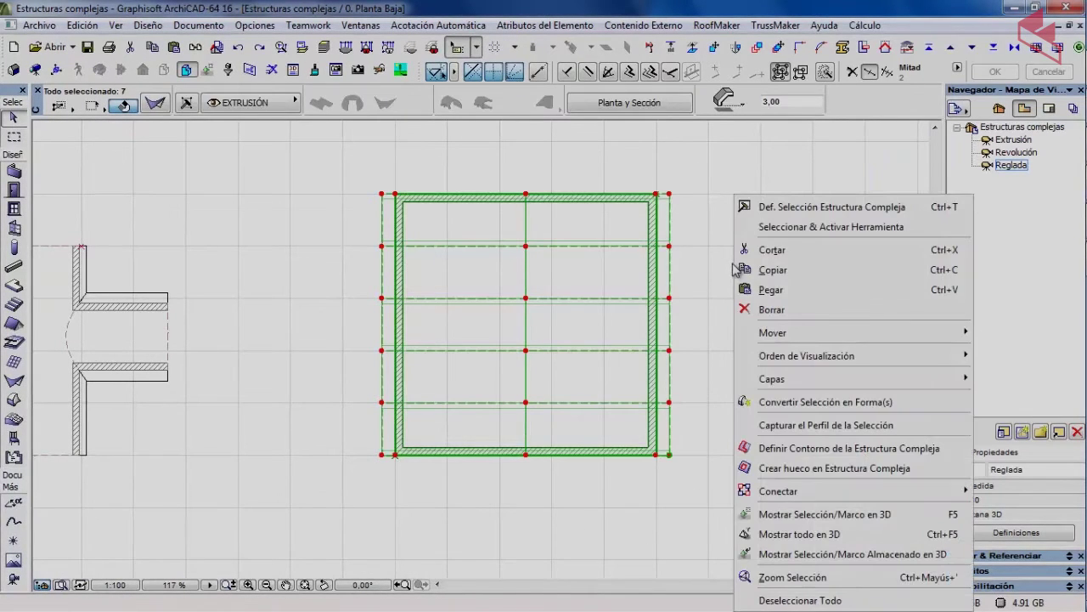
left_click(885, 515)
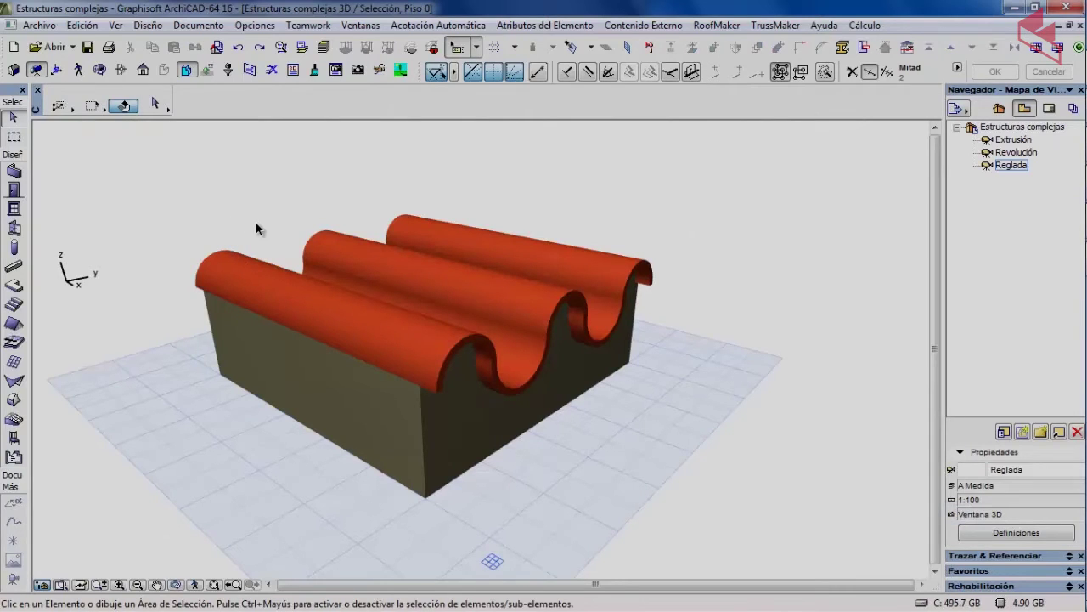
Step: Start tilting the wavy shell's extrusion vector from its far end node and turn on the Z coordinate display in the tracker
left_click(339, 255)
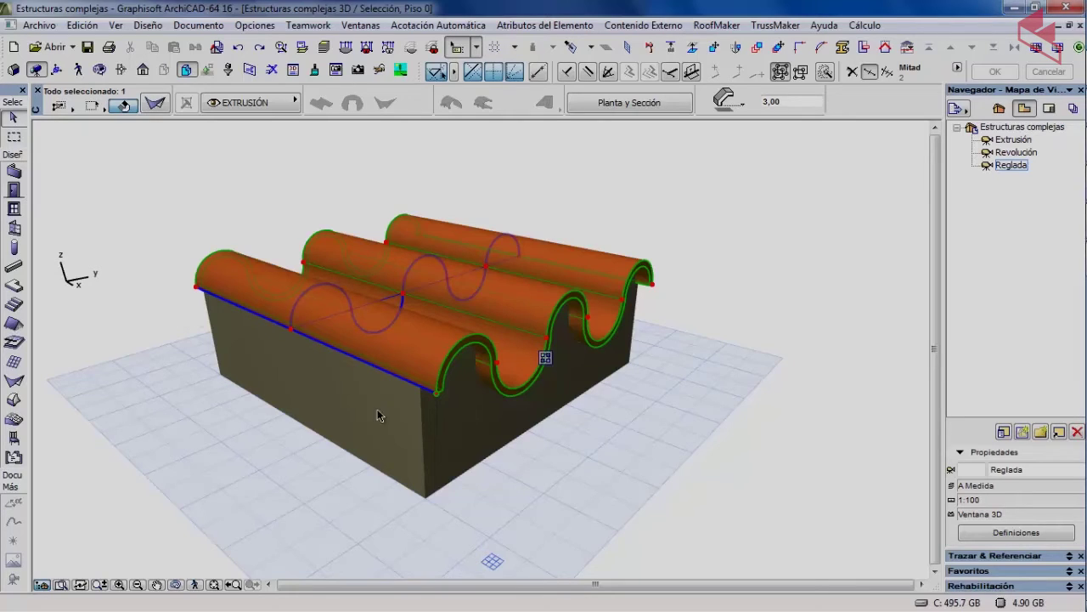
left_click(198, 291)
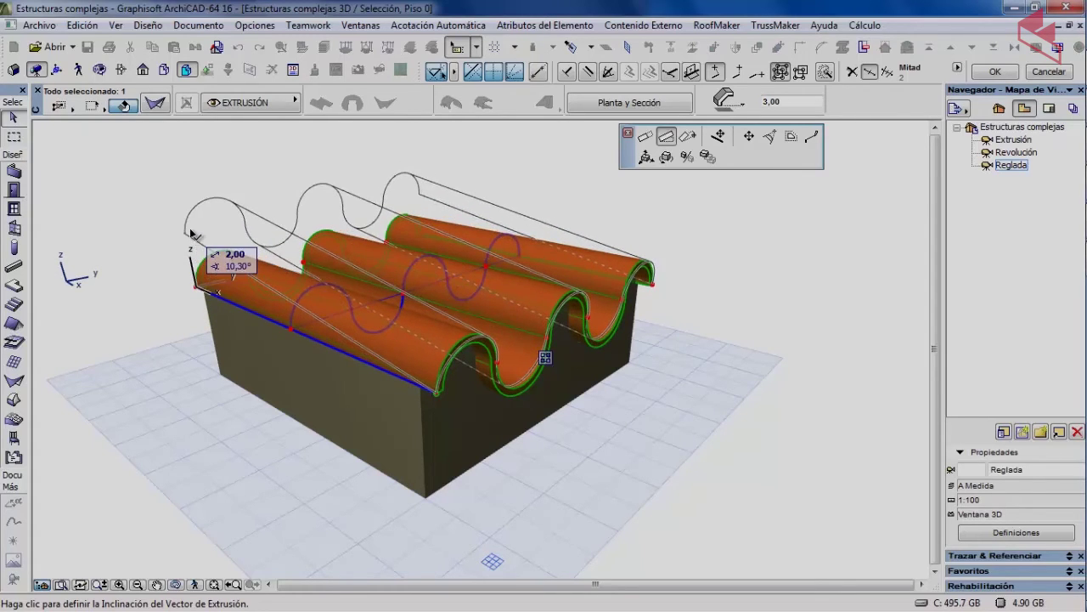
key("Tab")
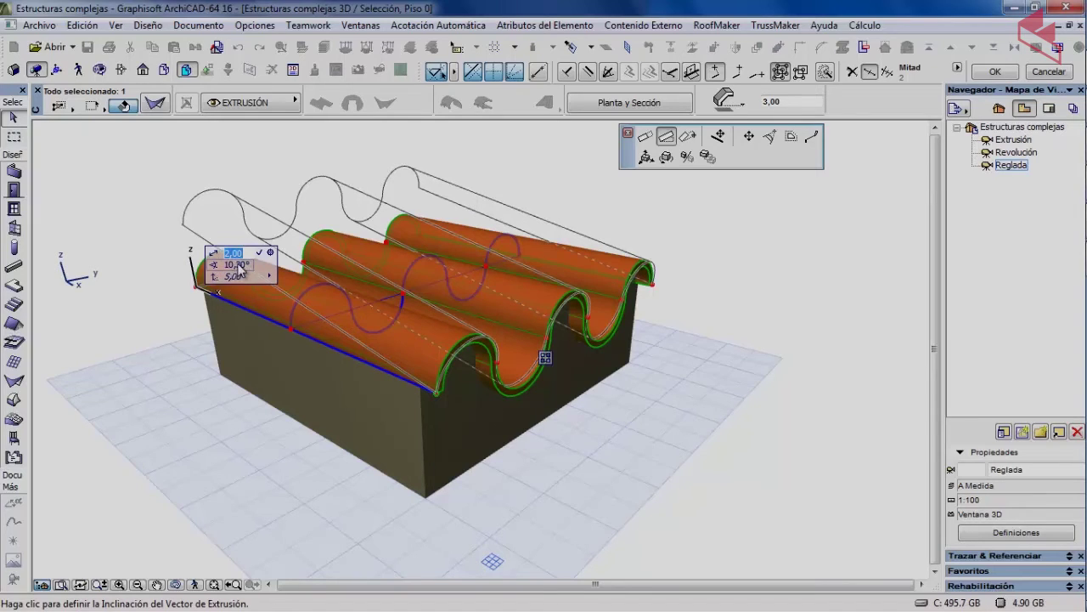
key("Tab")
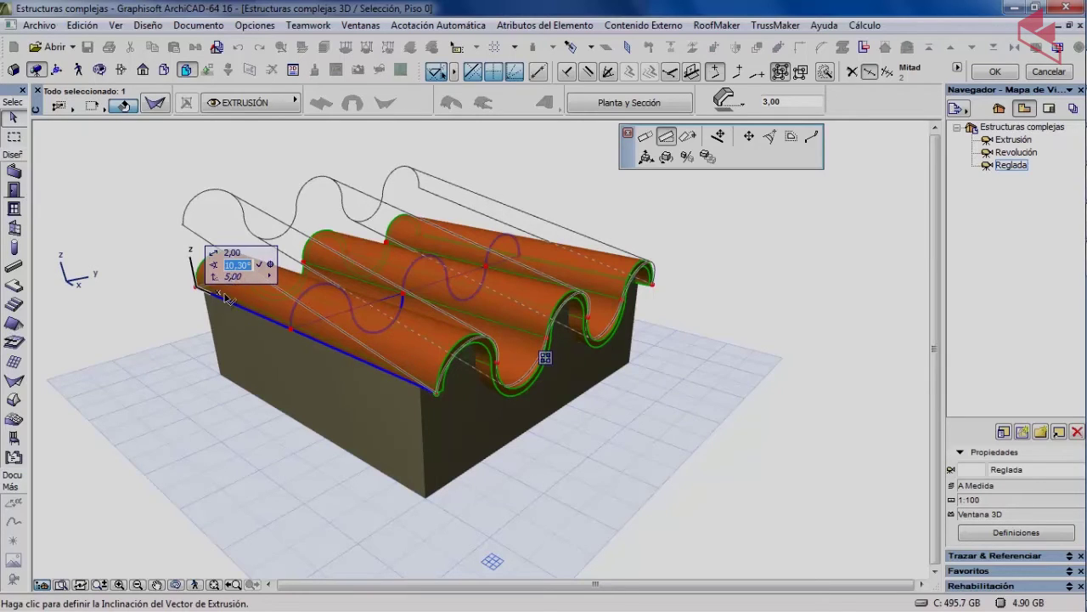
key("Tab")
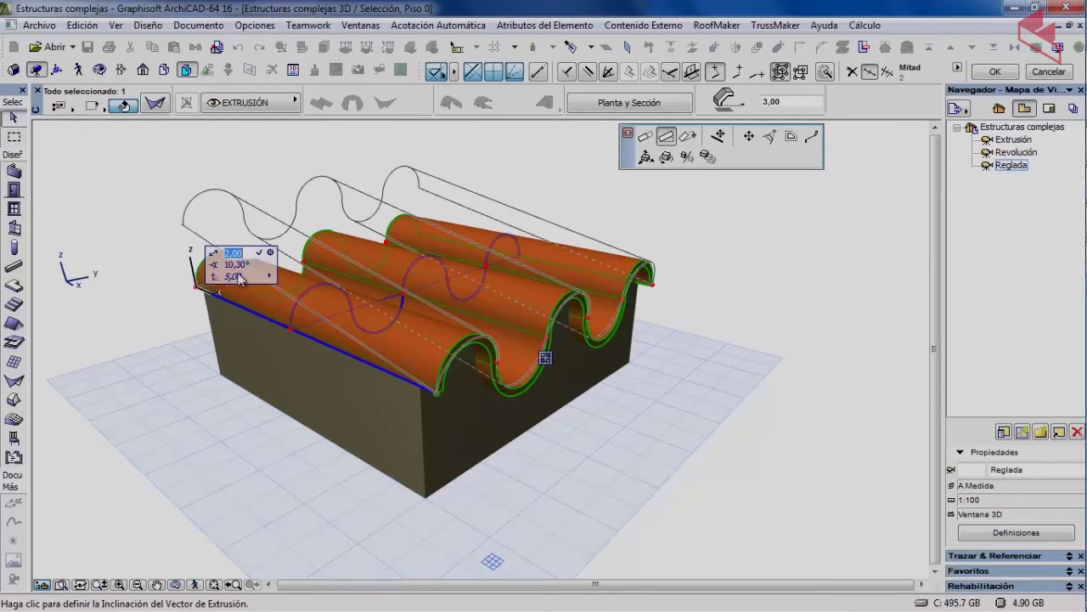
key("Tab")
key("Tab")
right_click(269, 279)
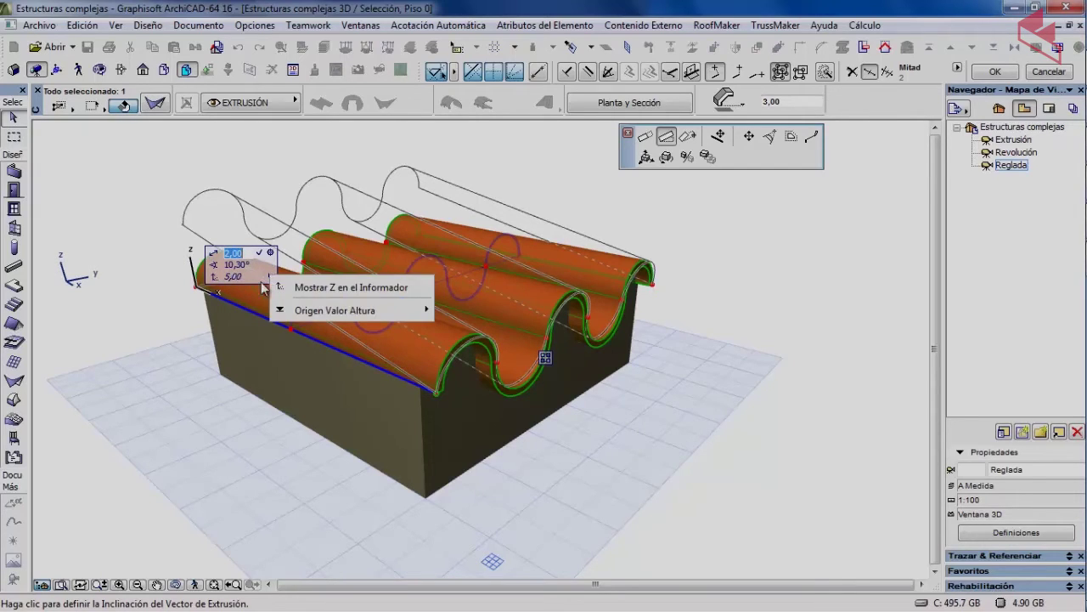
left_click(382, 289)
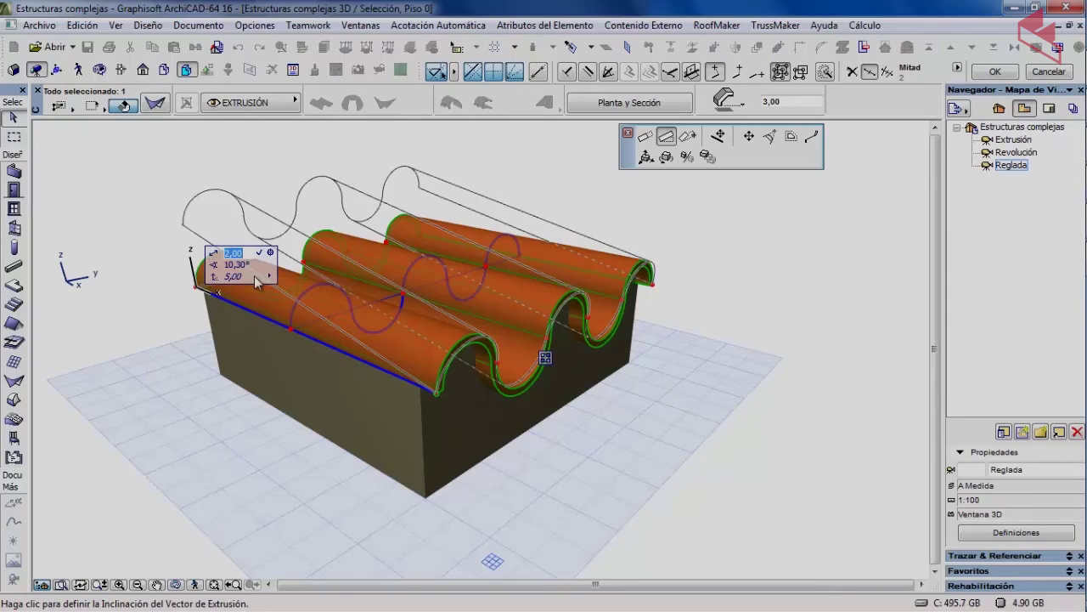
left_click(273, 278)
mouse_move(406, 311)
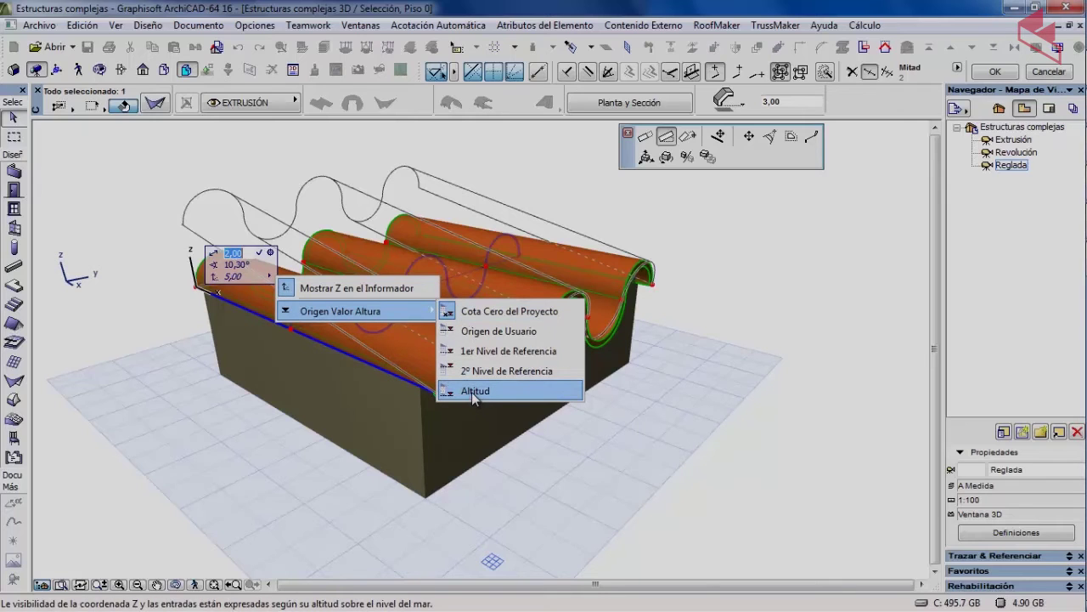
Step: Set the inclination of the wavy shell's extrusion vector to 5° and examine the tilted roof over the walls from several angles
left_click(233, 265)
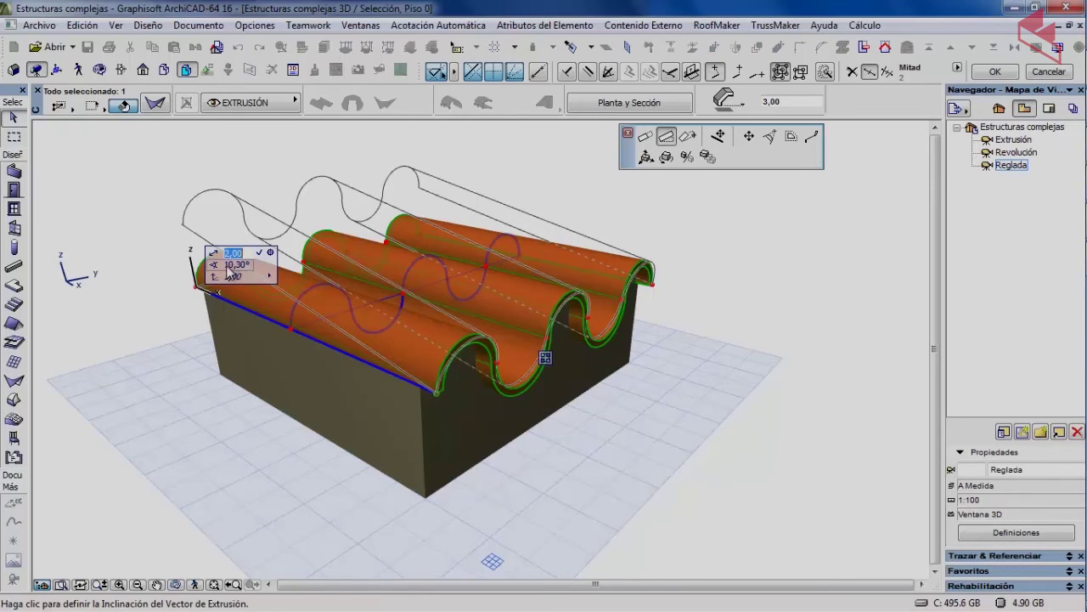
left_click(232, 268)
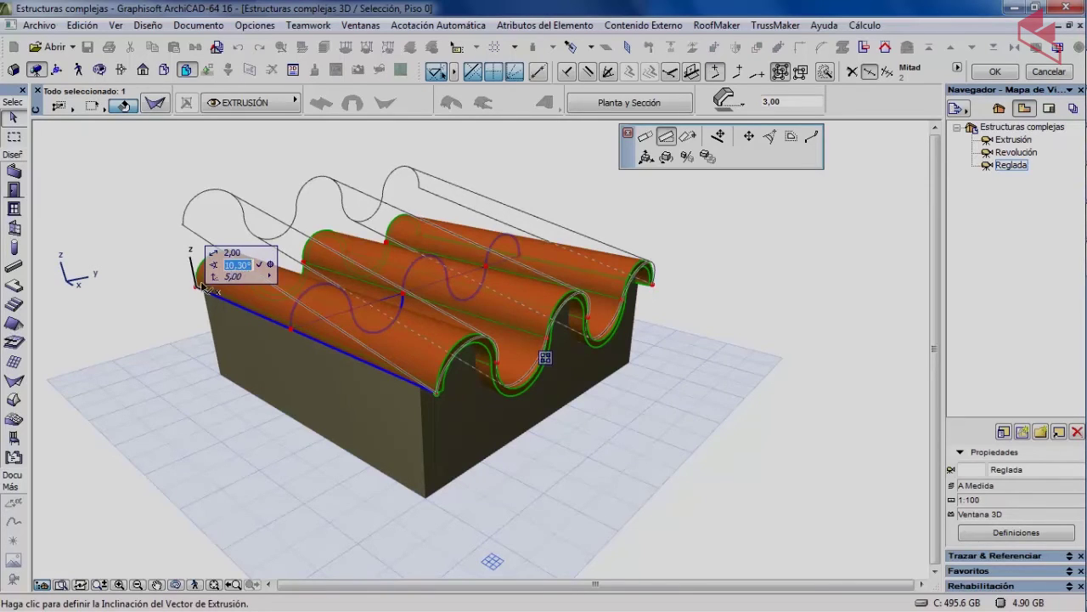
type("5")
key("Return")
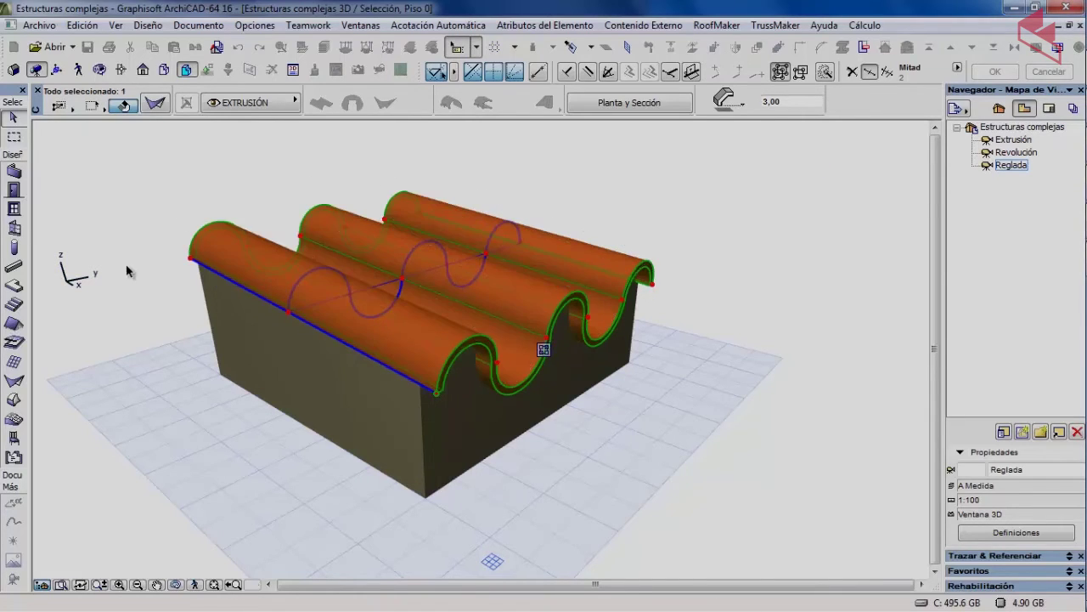
left_click(111, 252)
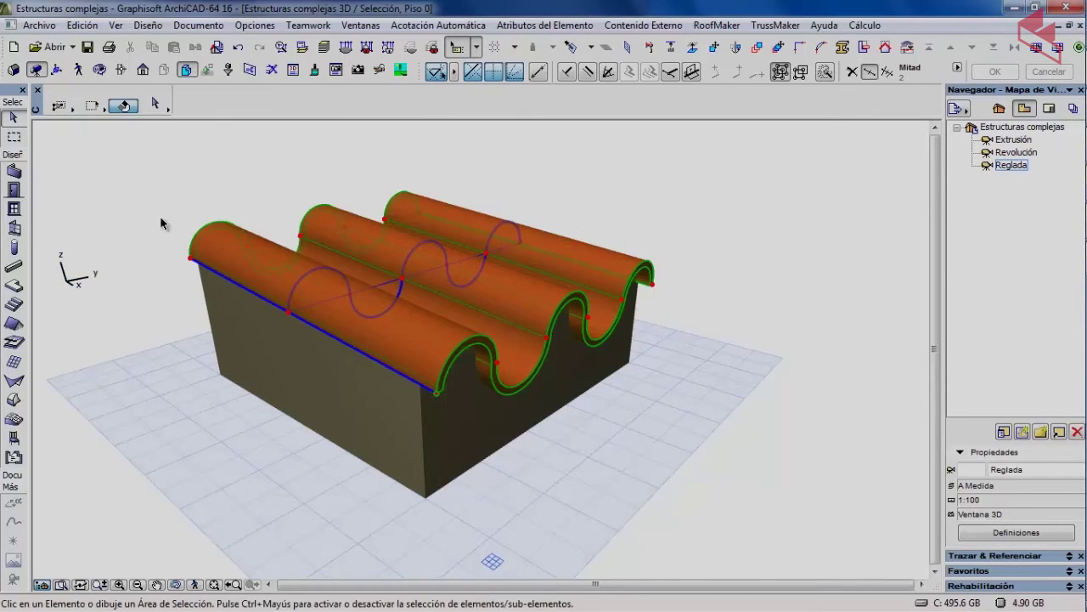
left_click(100, 70)
left_click_drag(170, 177, 380, 359)
left_click_drag(428, 372, 259, 372)
left_click_drag(331, 350, 409, 331)
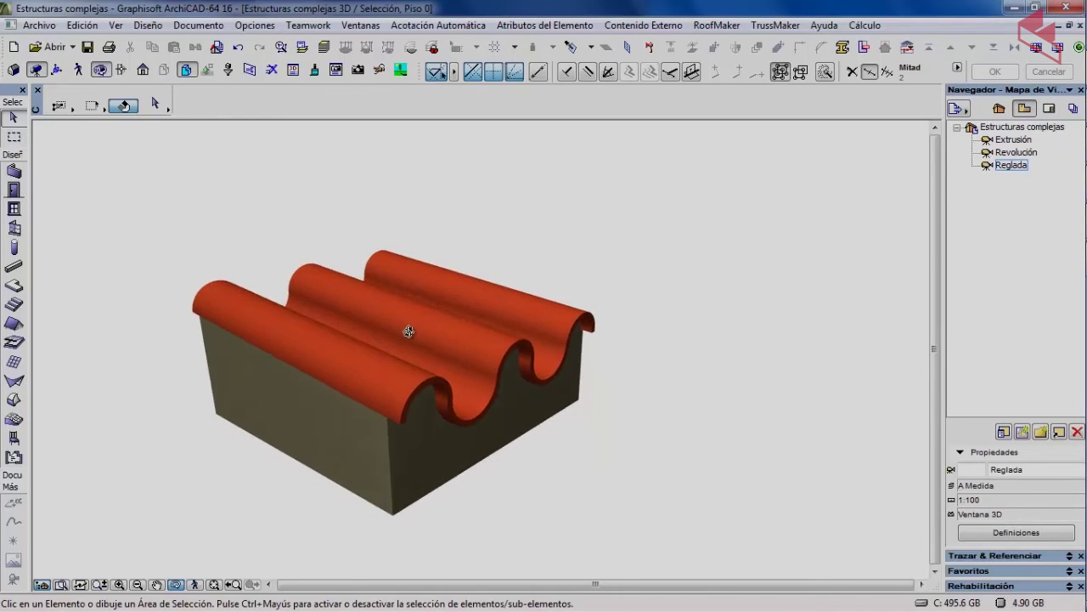
Step: Return to the ground floor plan, deselect the wavy shell and set the Shell tool to ruled geometry
key("F2")
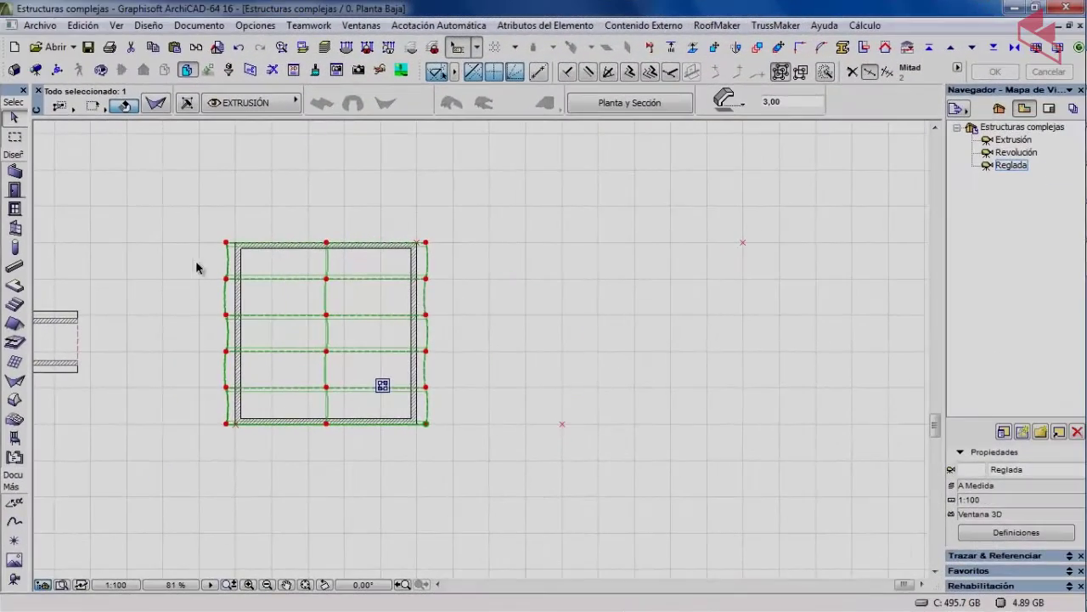
left_click(90, 331)
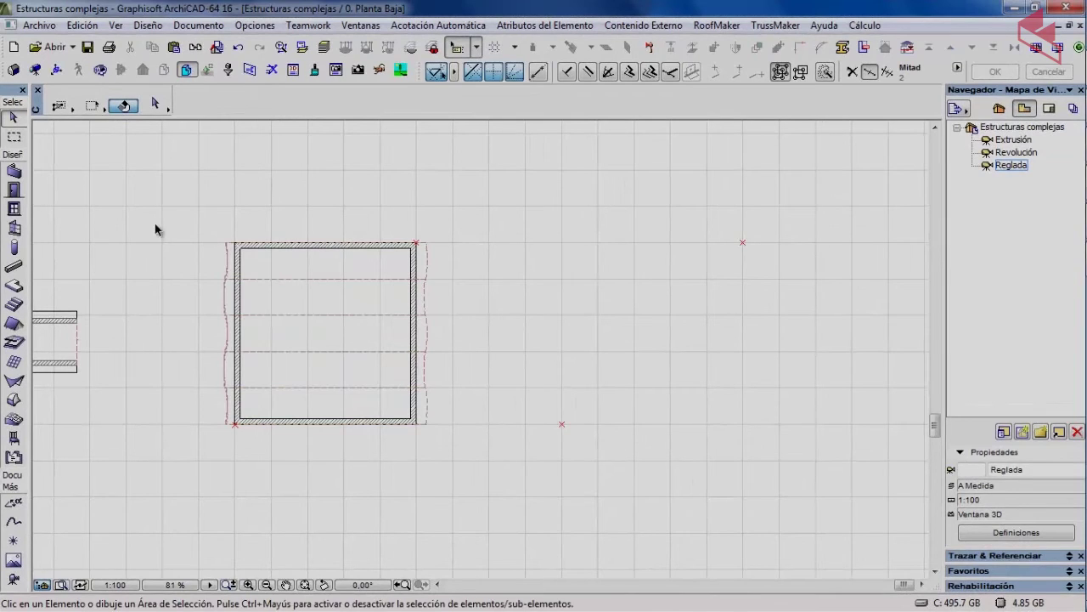
left_click(15, 382)
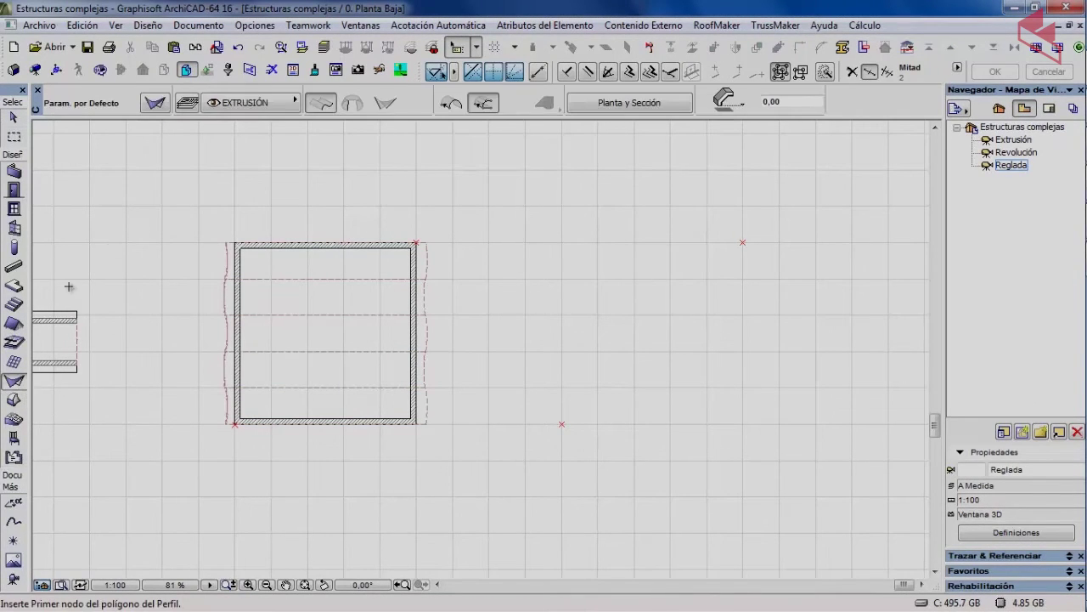
left_click(385, 103)
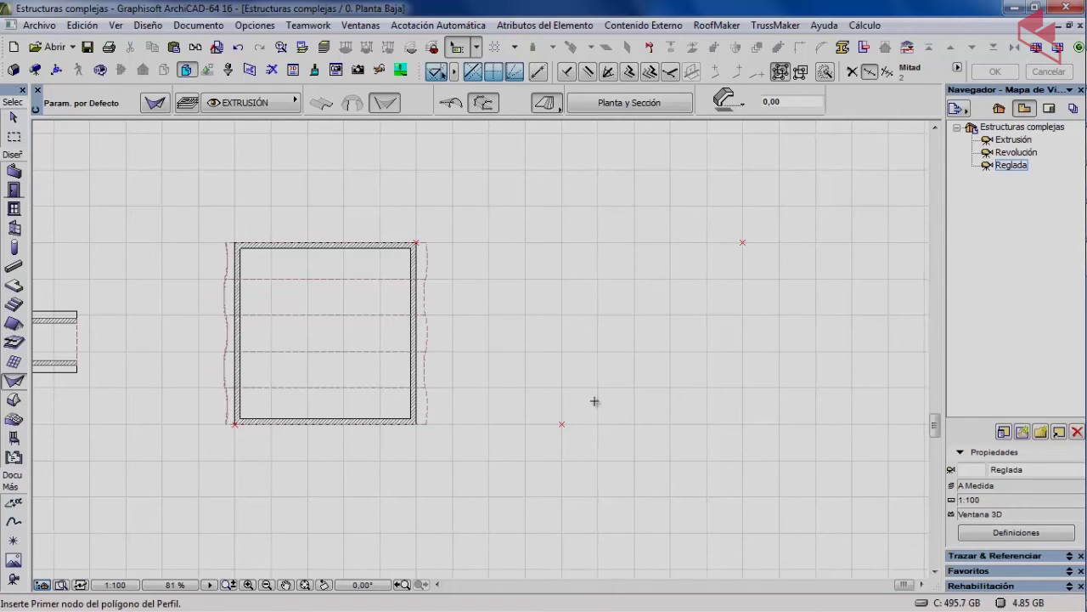
mouse_move(594, 401)
middle_mouse_down()
mouse_move(510, 411)
mouse_move(446, 401)
middle_mouse_up()
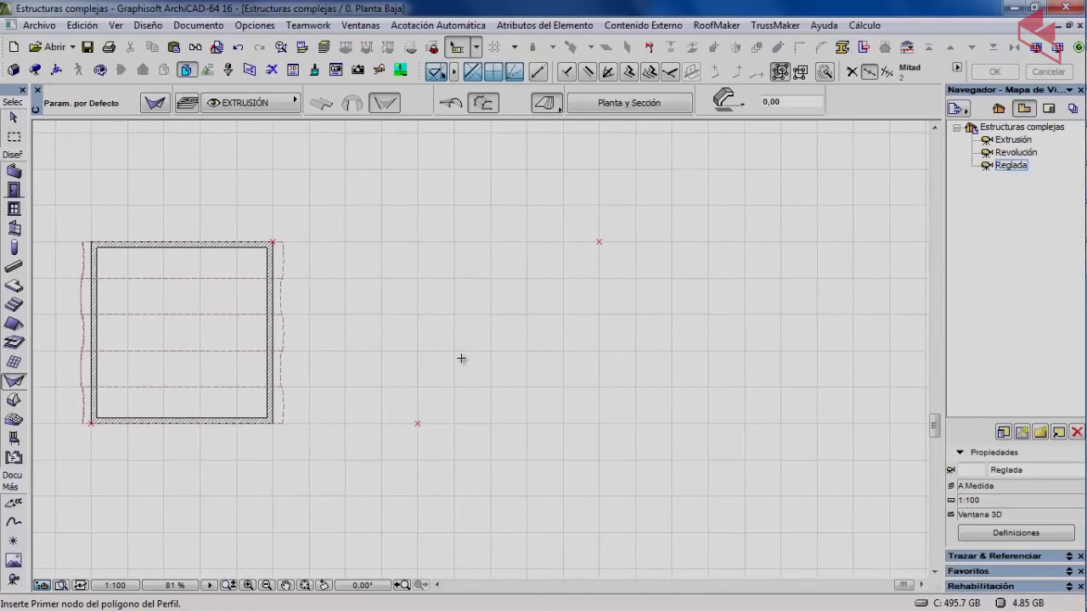
middle_click_drag(470, 348, 406, 360)
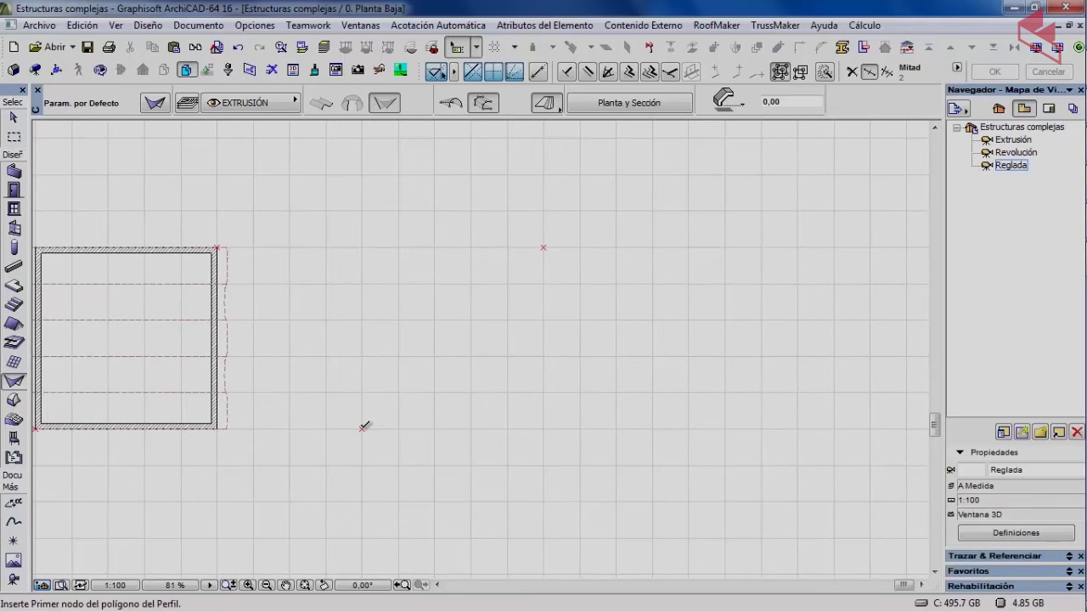
Step: Draw the ruled shell's first profile as a 10 by 10 square between the two hotspots, with a plane distance of 10
left_click(363, 428)
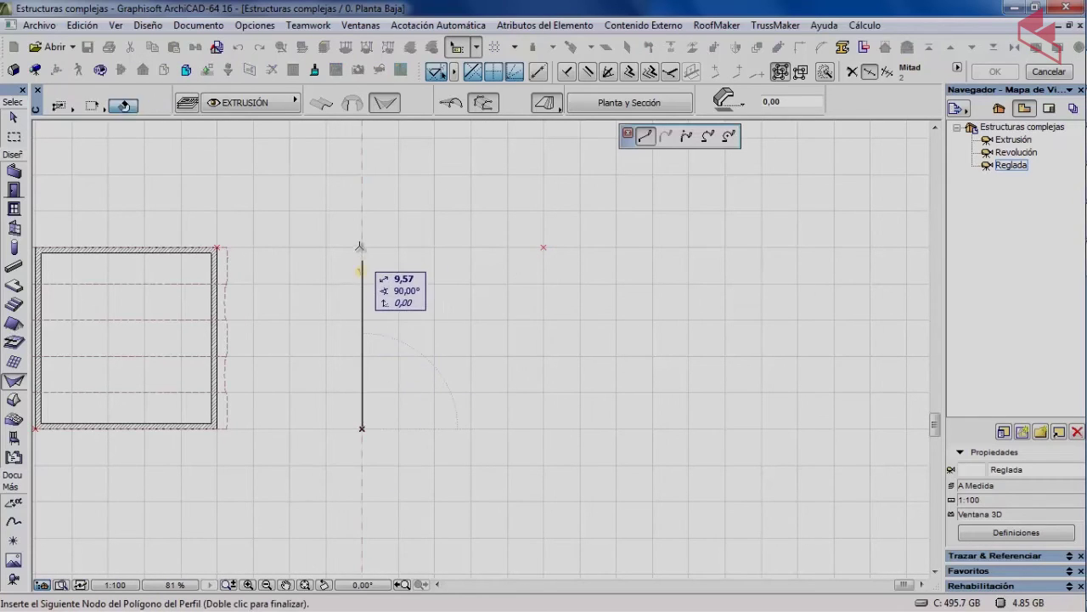
left_click(543, 246)
left_click(544, 248)
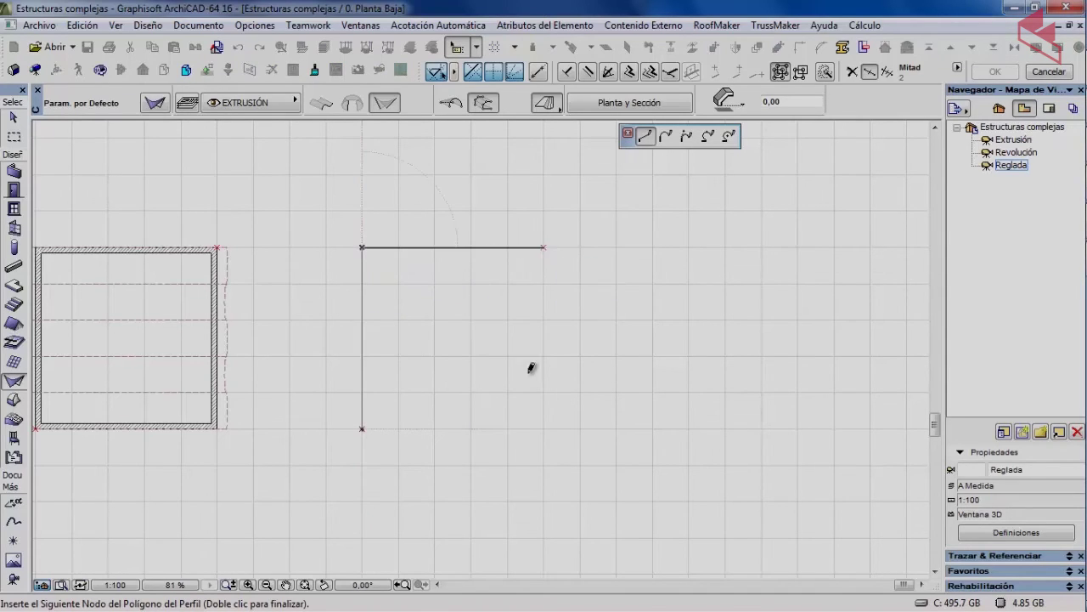
left_click(543, 429)
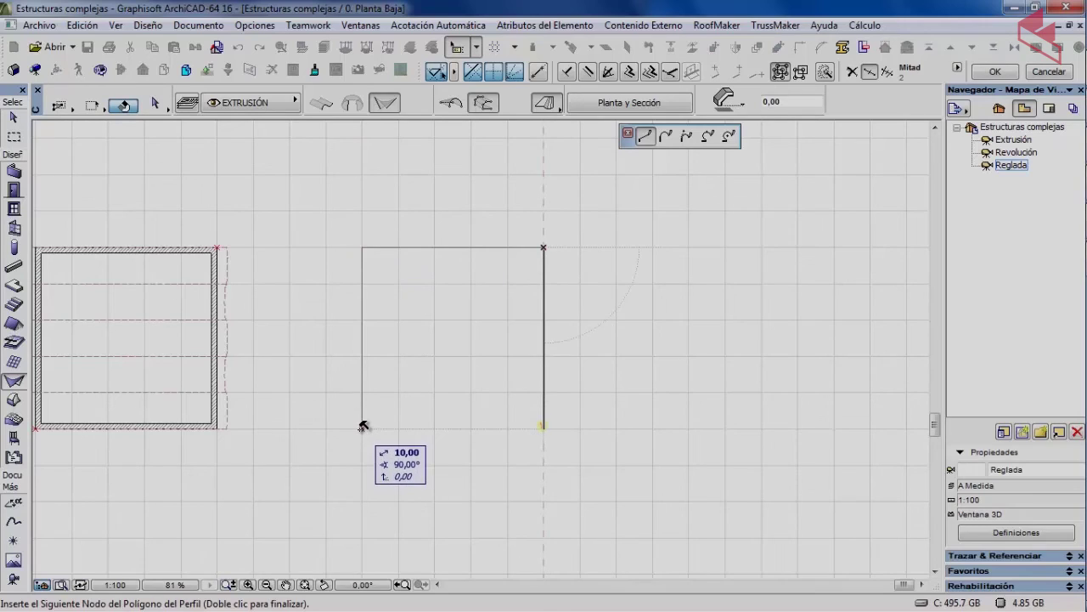
left_click(362, 428)
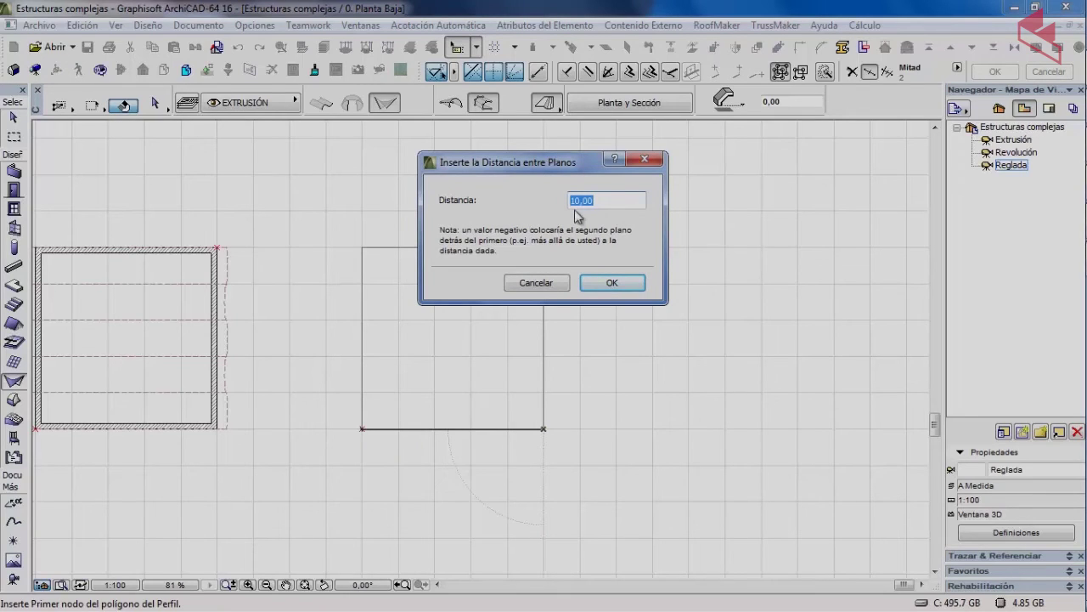
left_click(599, 285)
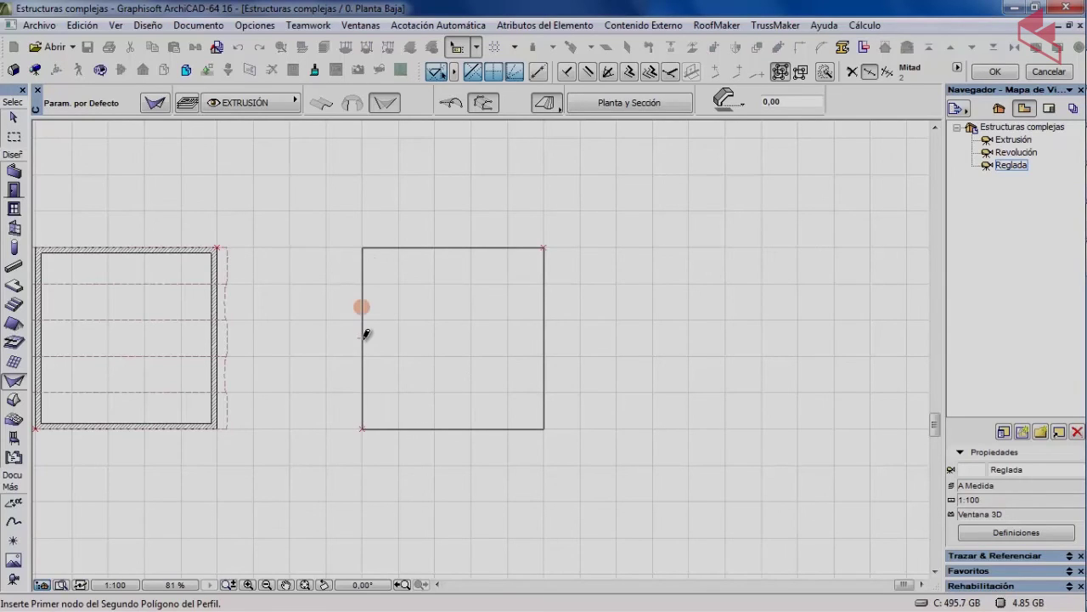
Step: Draw the second profile as a closed diamond through the midpoints of the square's sides to complete the ruled shell
left_click(363, 338)
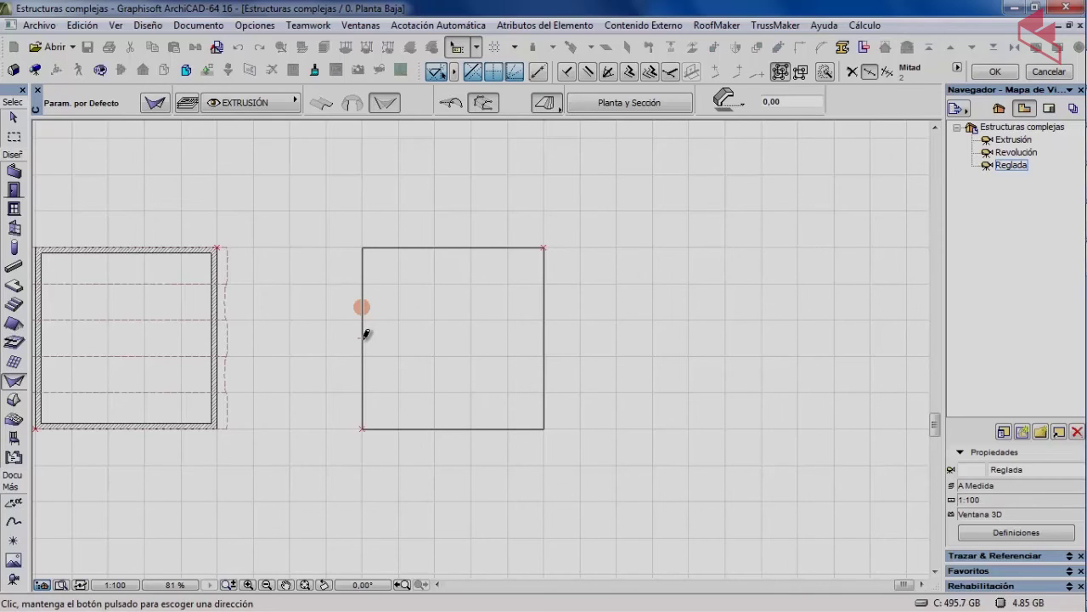
left_click(367, 334)
left_click(363, 337)
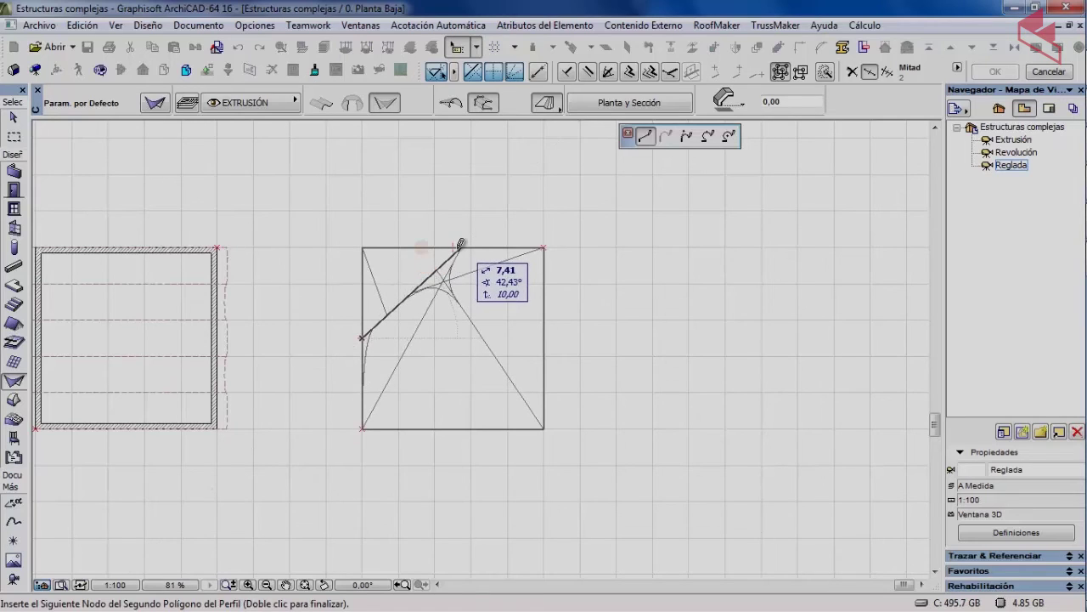
left_click(452, 247)
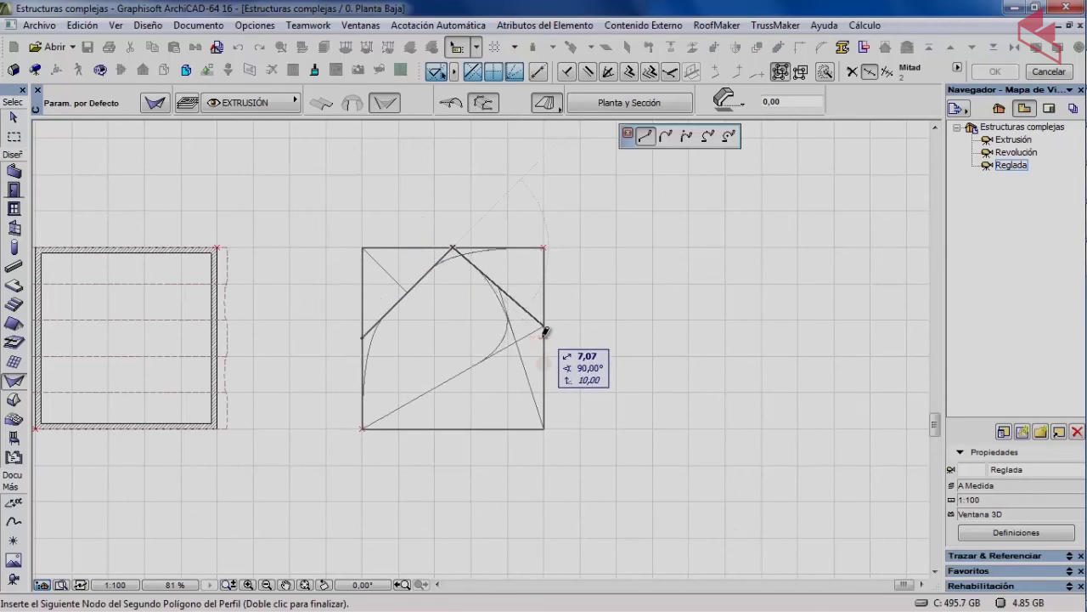
left_click(545, 337)
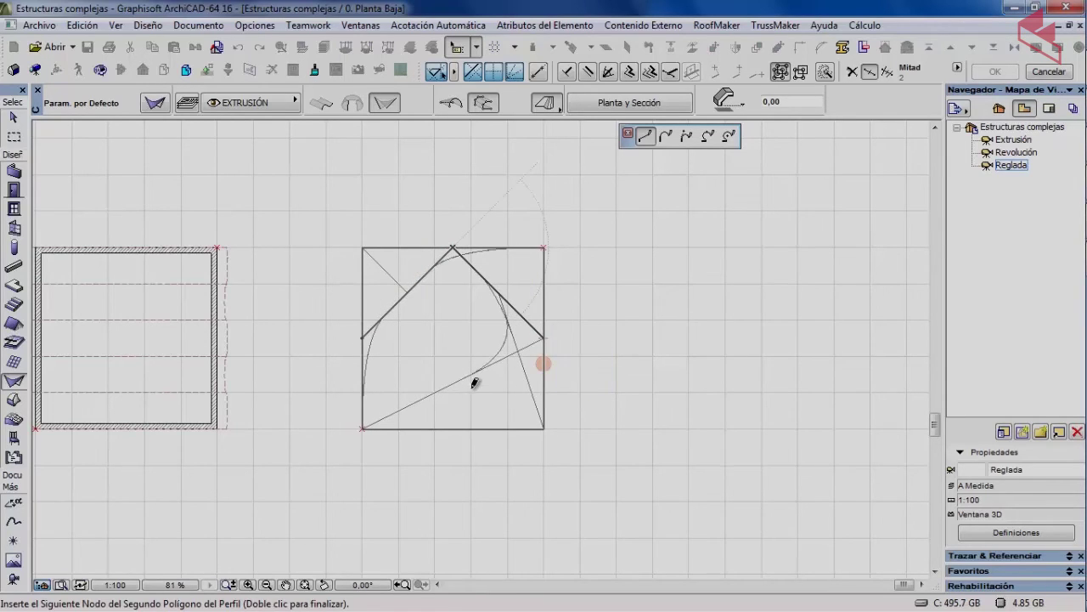
left_click(453, 428)
left_click(366, 332)
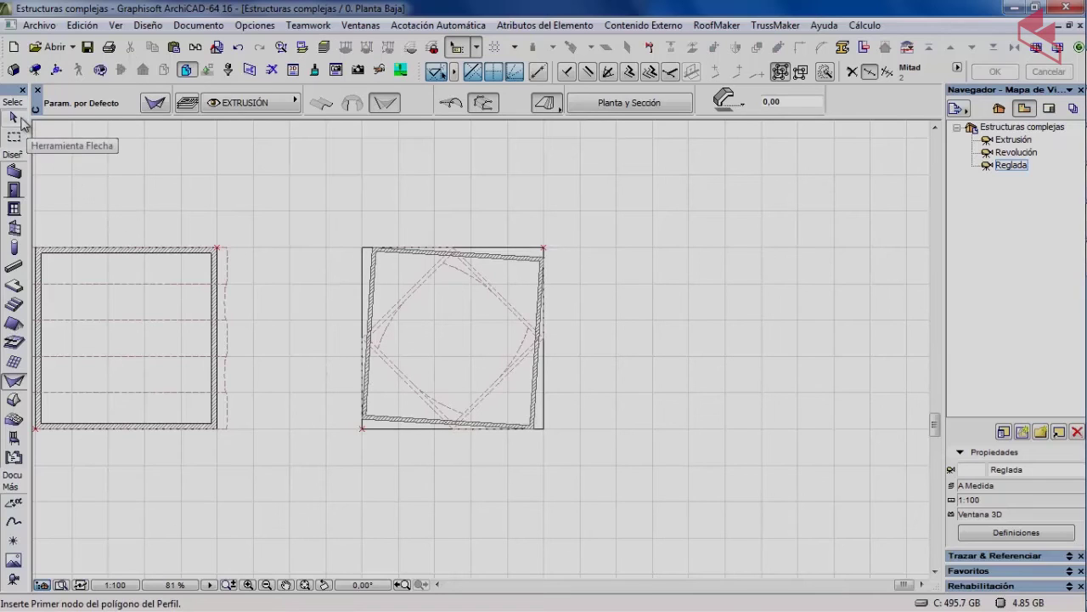
Step: Select the ruled shell in the floor plan, show only it in 3D and view it from above
left_click(14, 117)
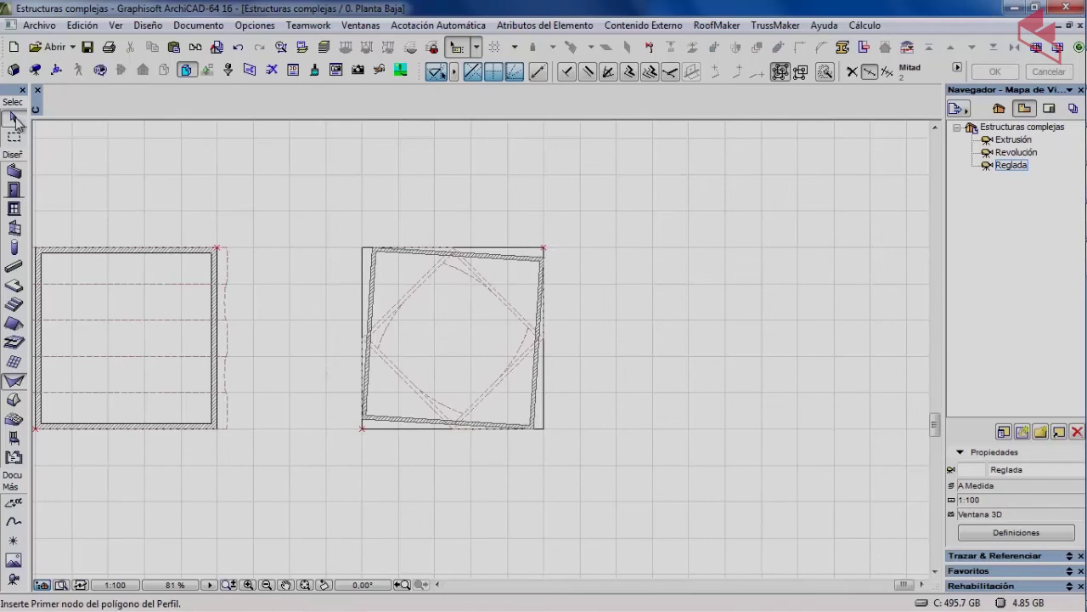
left_click(399, 294)
right_click(340, 178)
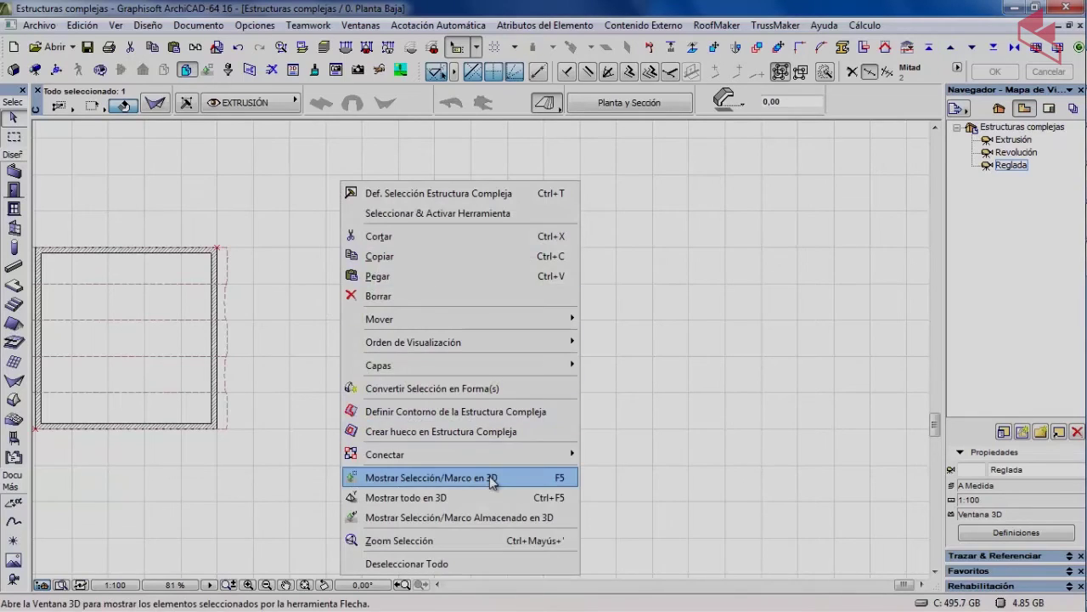
left_click(491, 478)
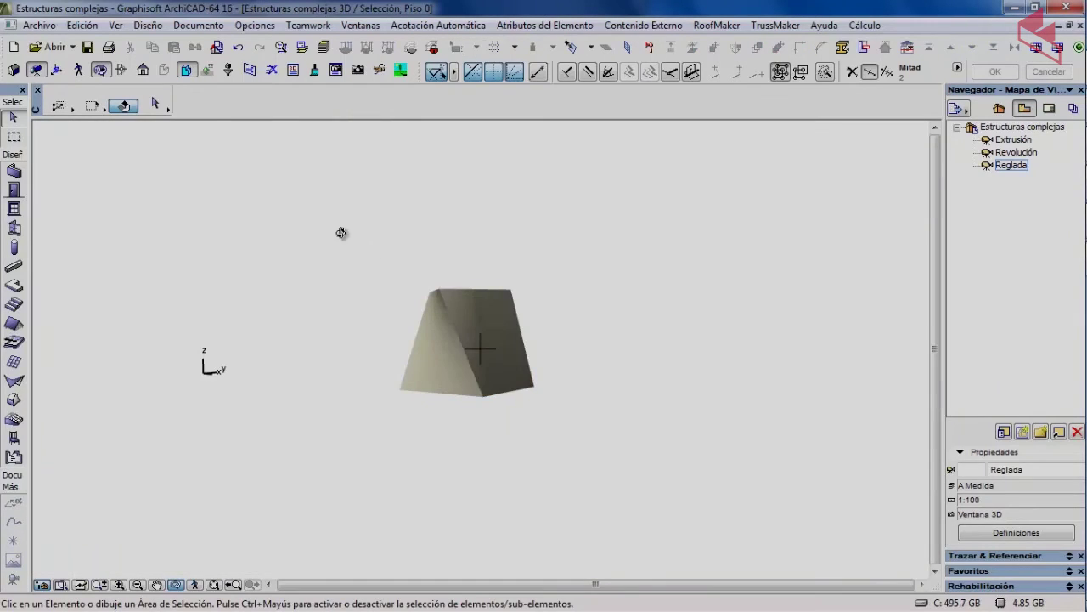
left_click_drag(395, 309, 402, 339)
middle_click_drag(425, 337, 428, 357)
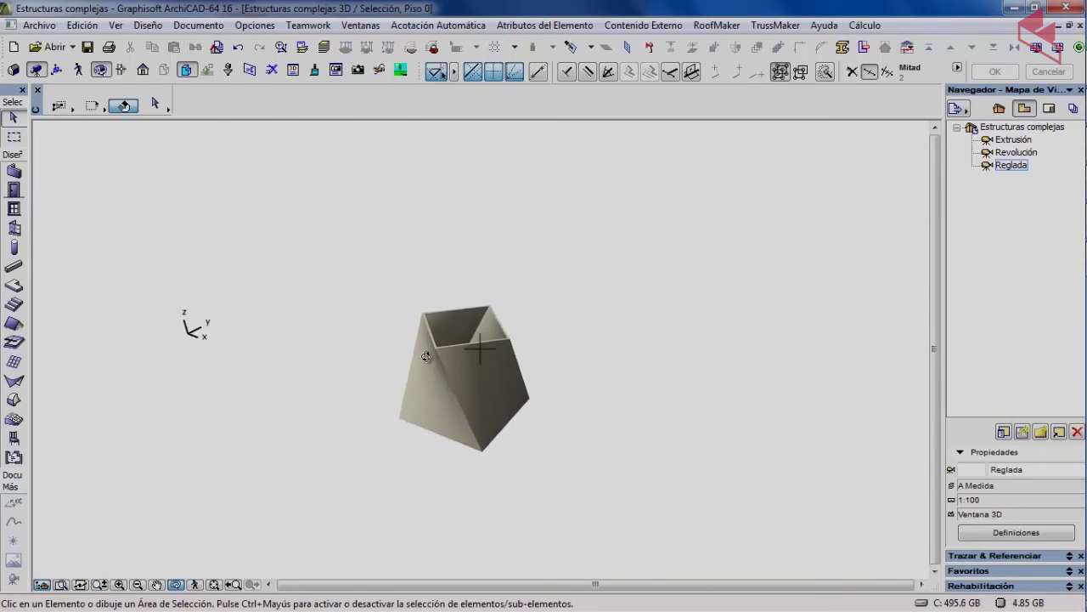
scroll(429, 372, "up", 2)
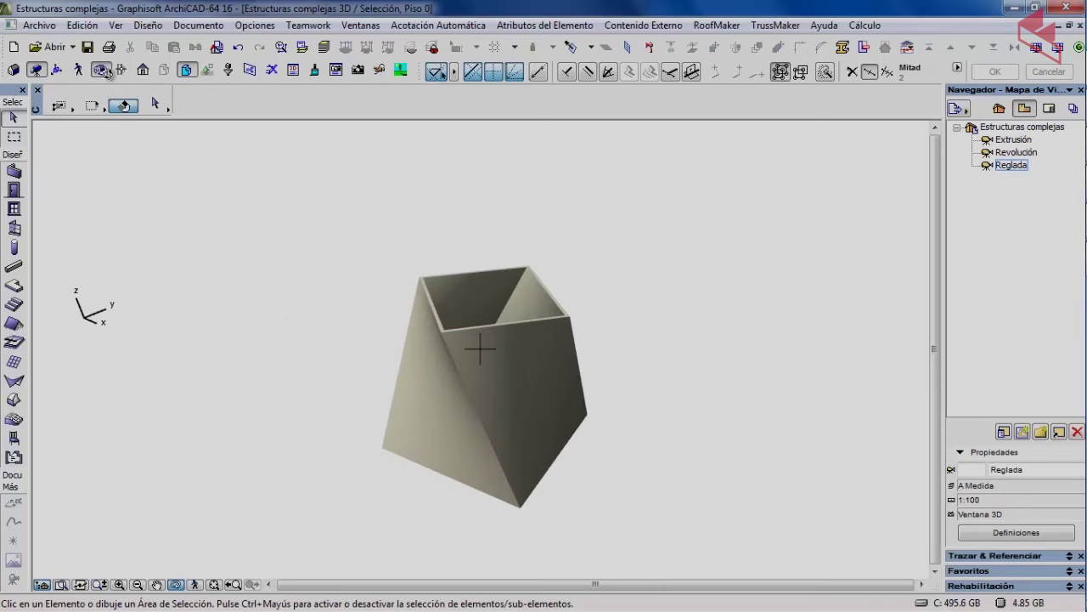
Step: Set all three surface materials of the ruled shell to Pintura-07, then deselect it
left_click(444, 364)
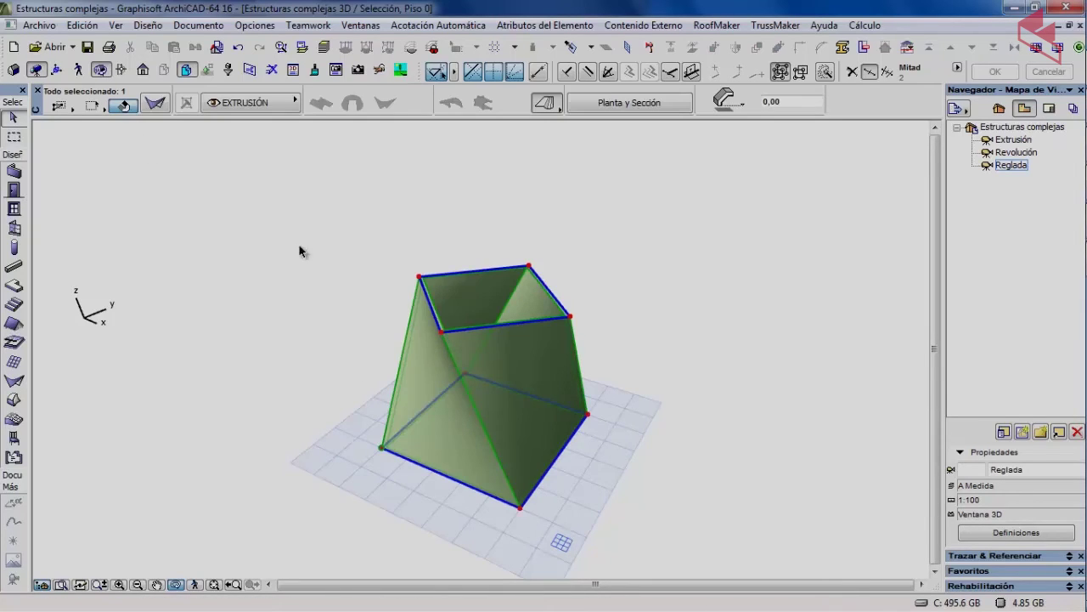
left_click(161, 103)
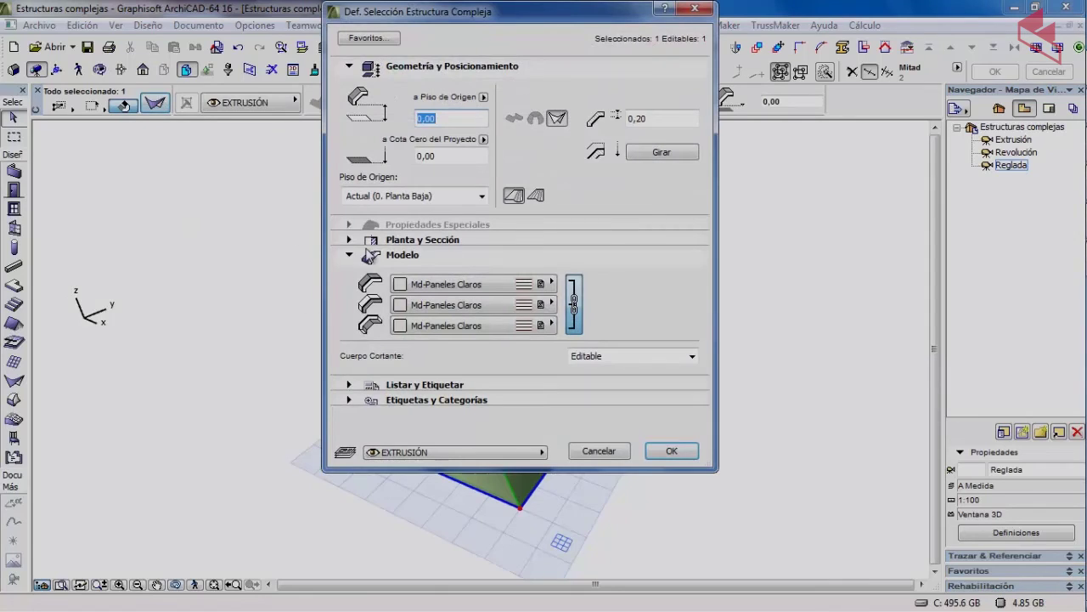
left_click(512, 289)
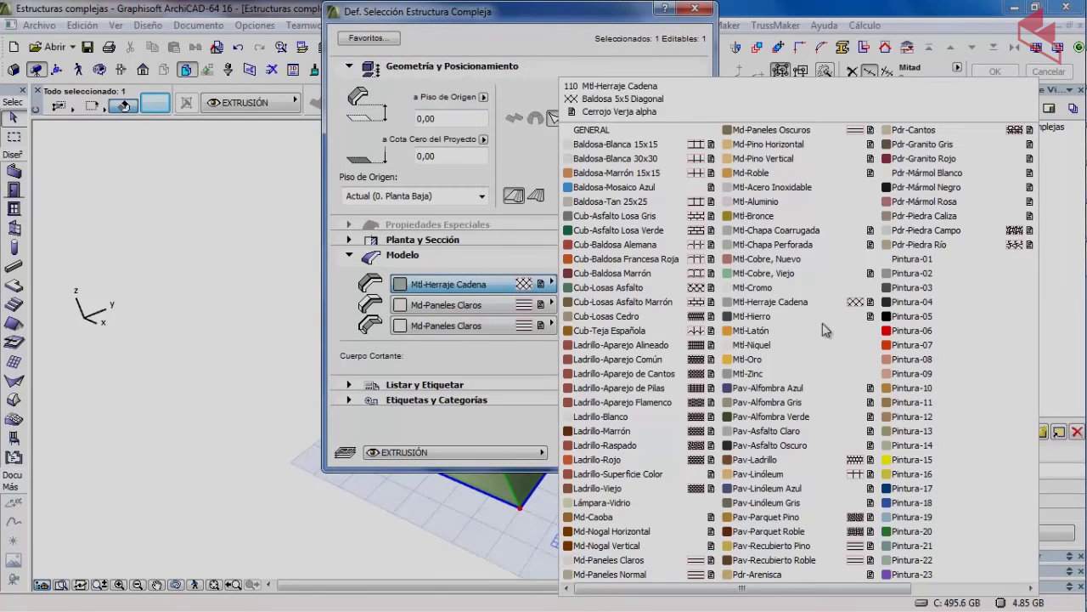
left_click(909, 349)
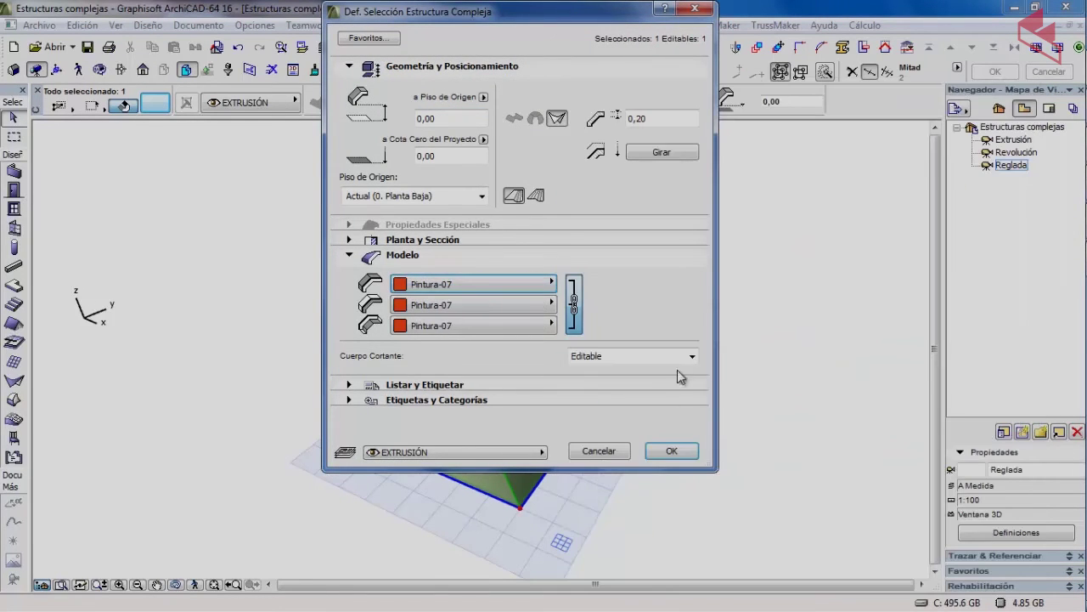
left_click(662, 451)
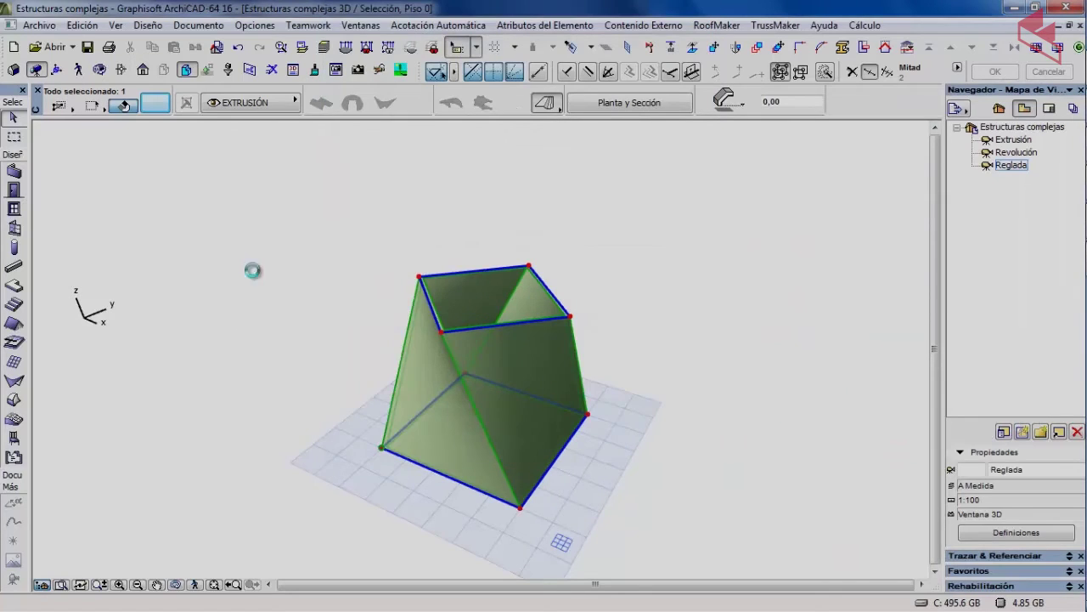
left_click(252, 272)
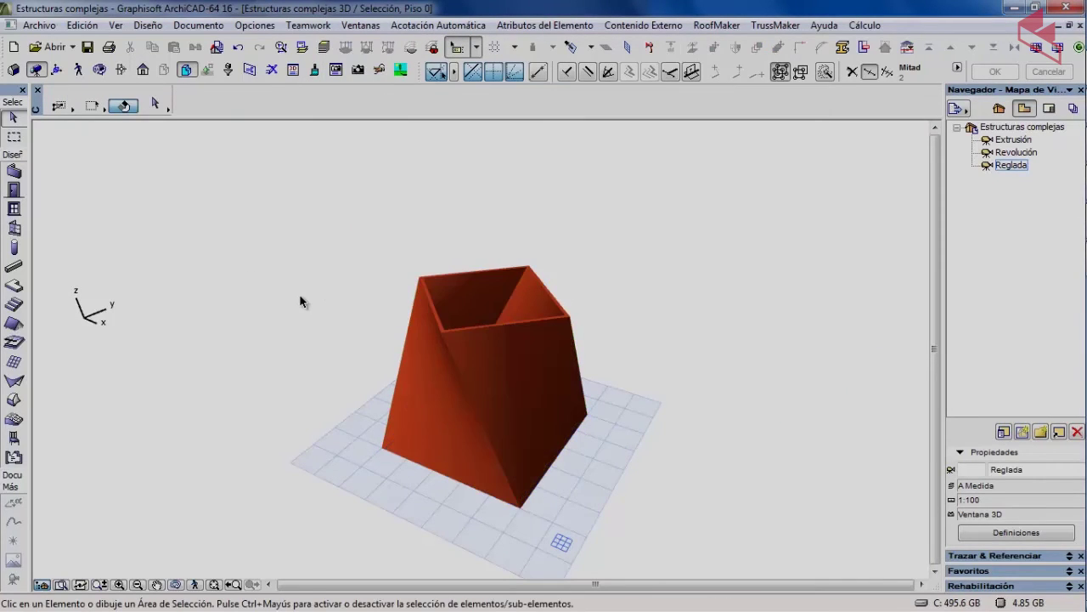
Step: Select the red ruled shell and elevate its upper profile by 15
middle_click_drag(333, 325, 301, 311)
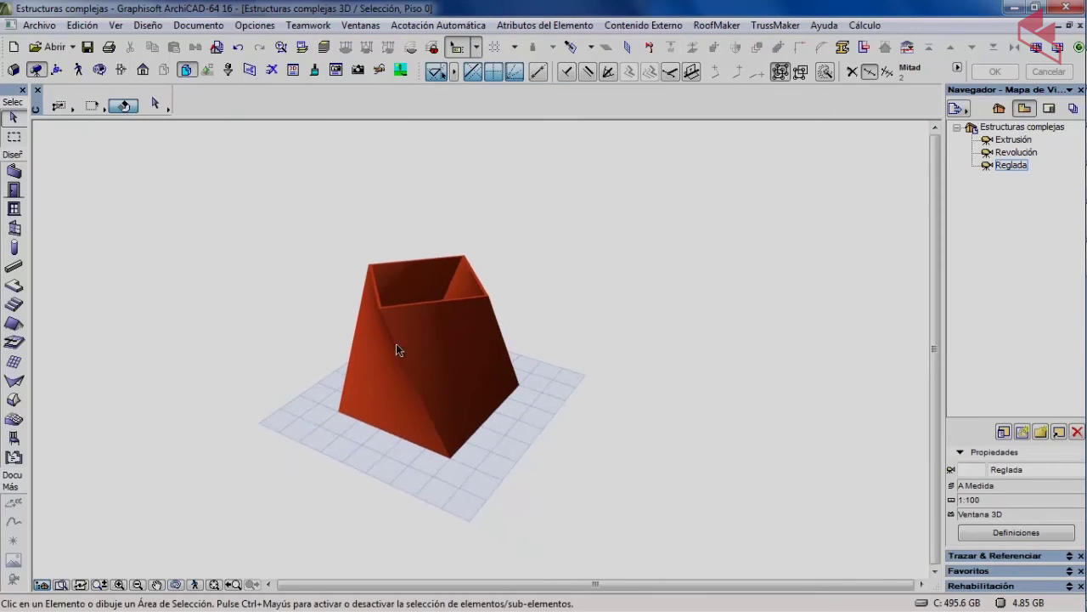
left_click(419, 329)
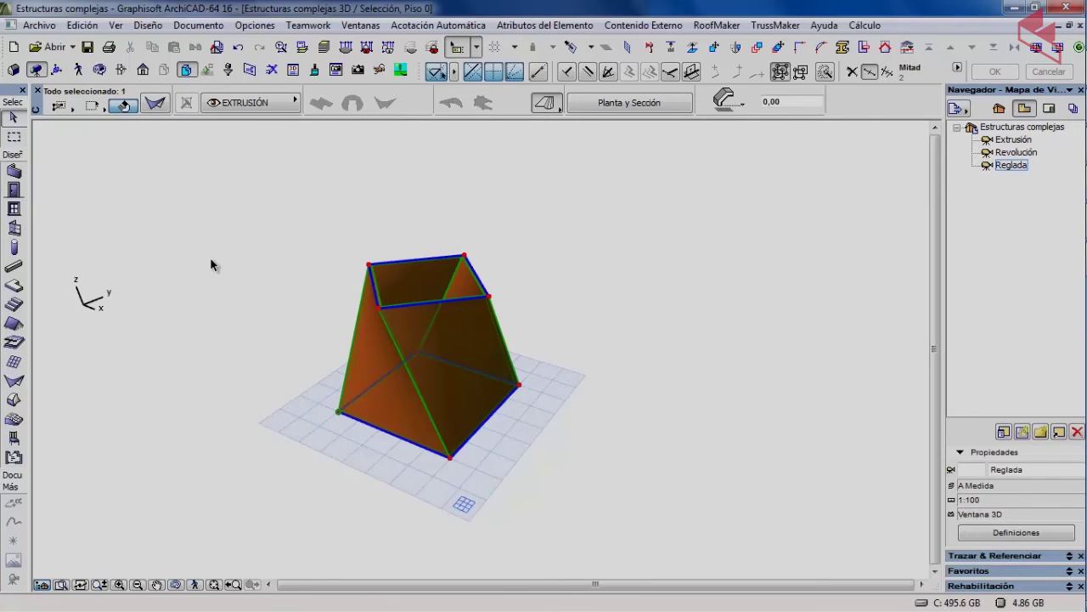
scroll(217, 266, "up", 1)
scroll(227, 276, "down", 3)
middle_click_drag(228, 280, 286, 296)
scroll(428, 253, "up", 1)
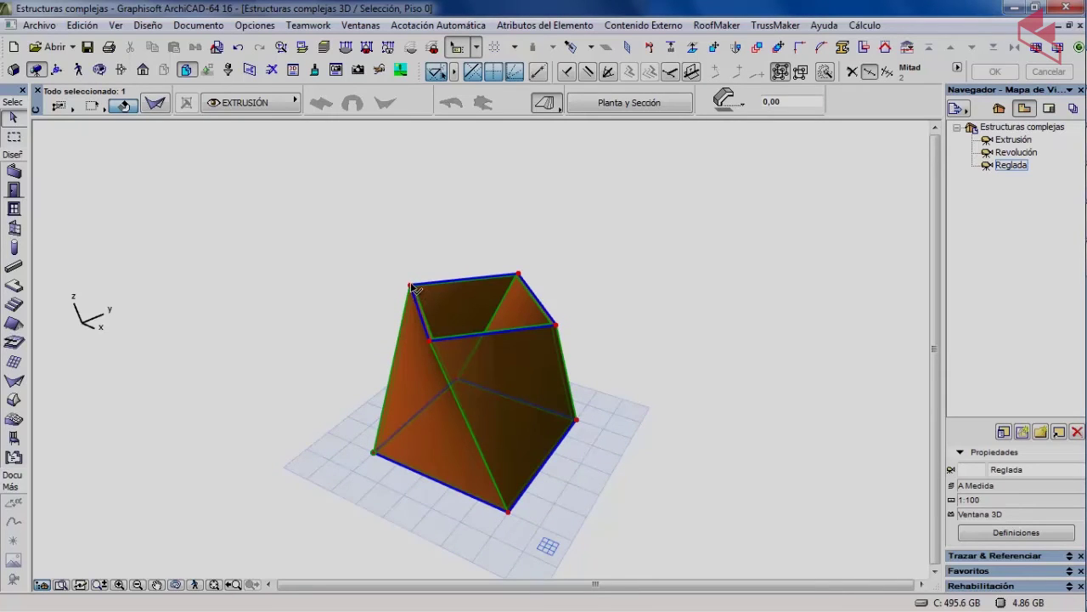
left_click(411, 286)
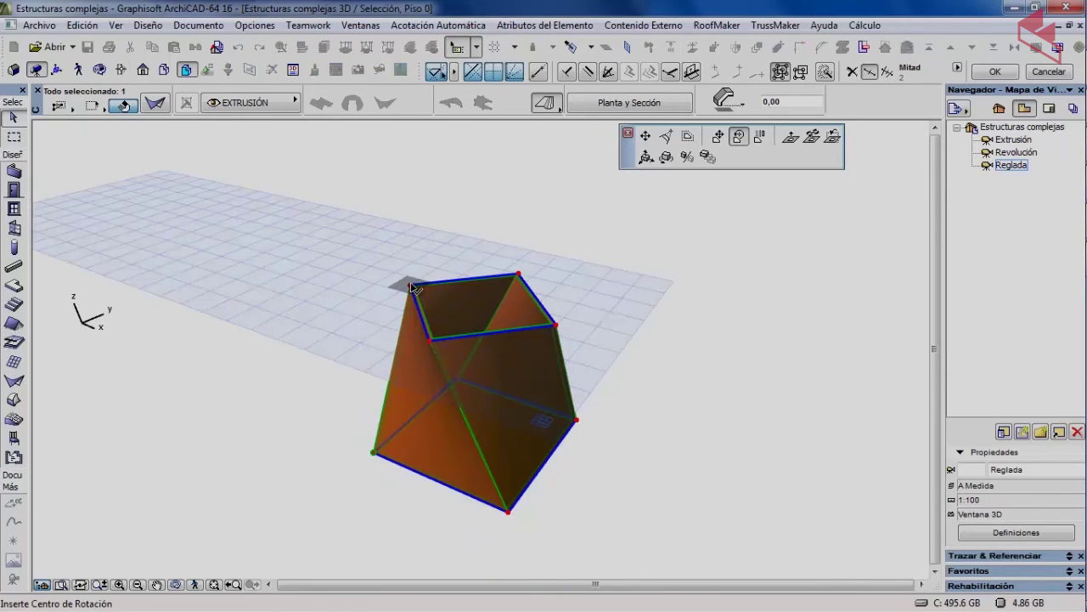
left_click(411, 286)
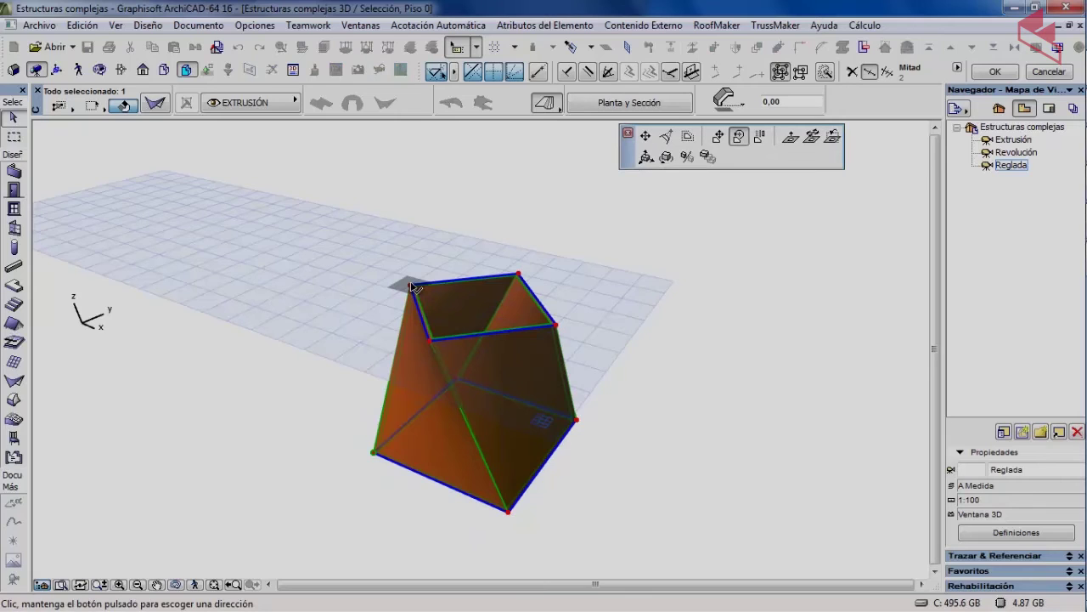
left_click(790, 139)
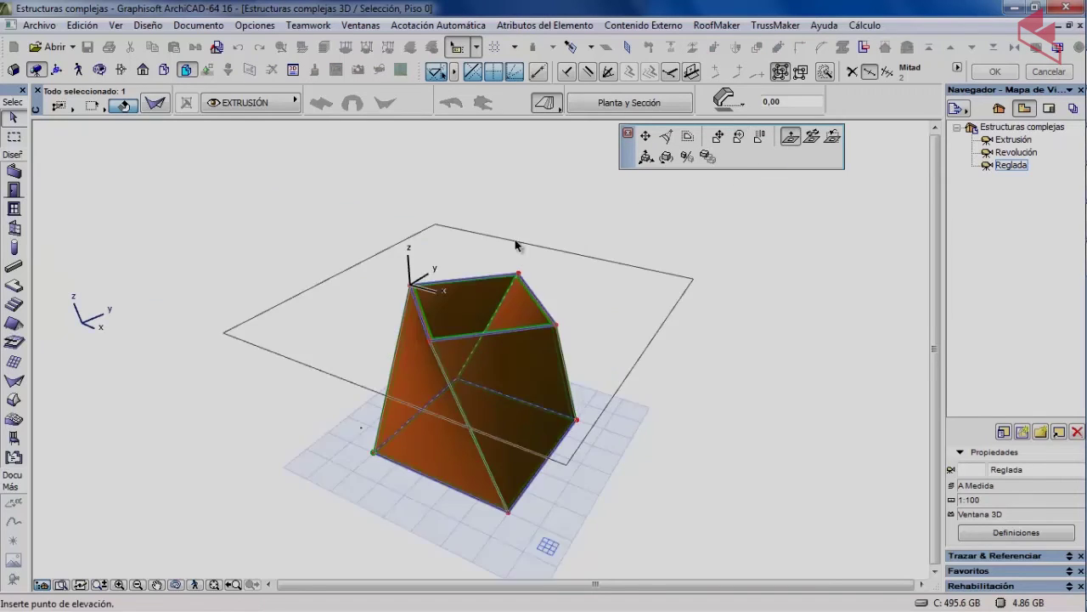
scroll(452, 174, "down", 2)
middle_click_drag(452, 174, 399, 294)
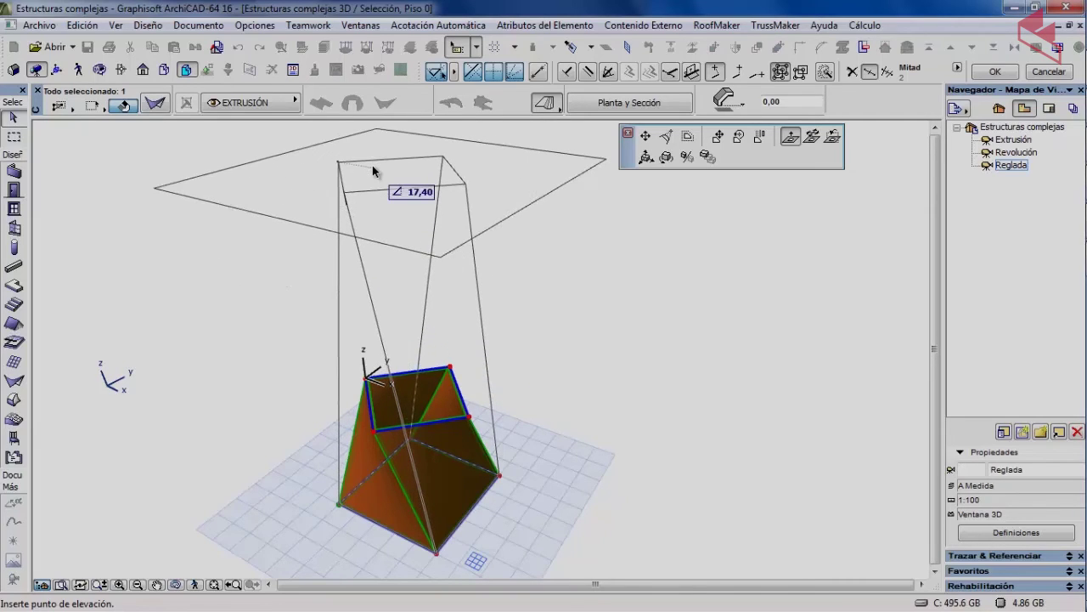
key("Tab")
type("18")
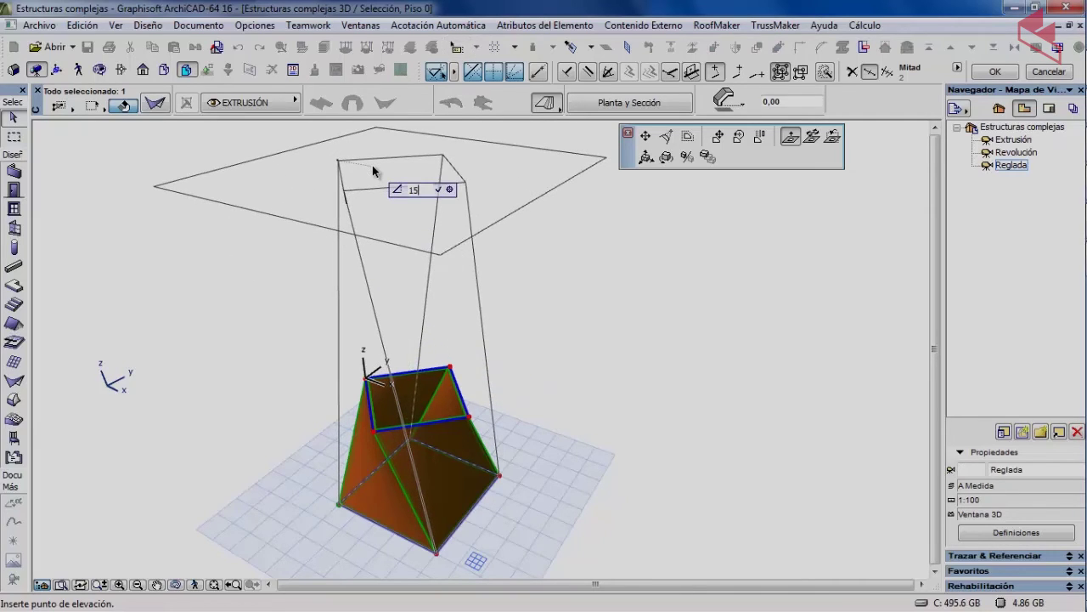
key("Return")
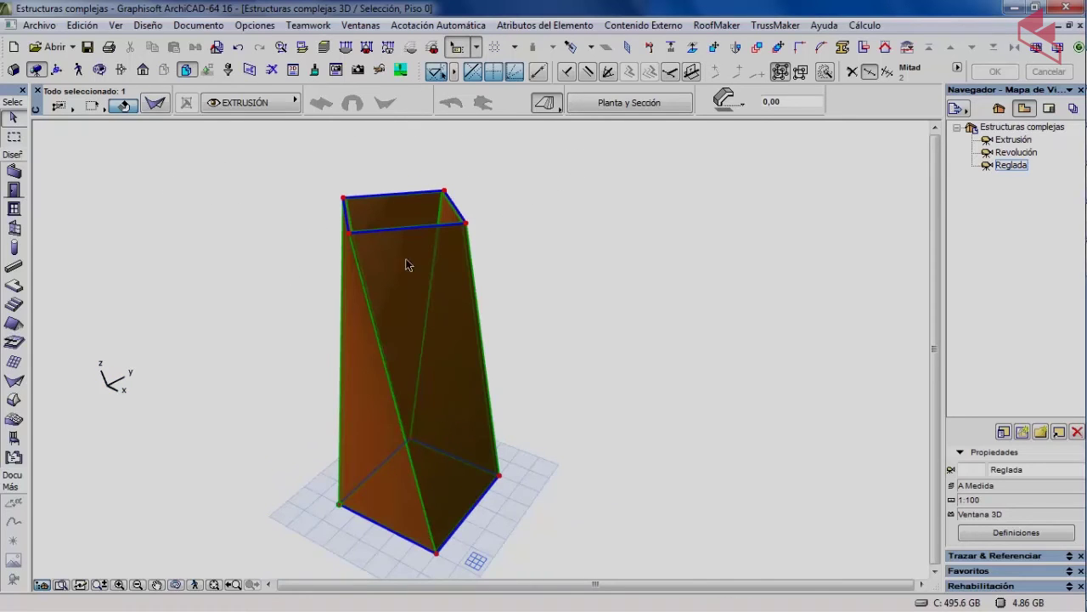
left_click(467, 225)
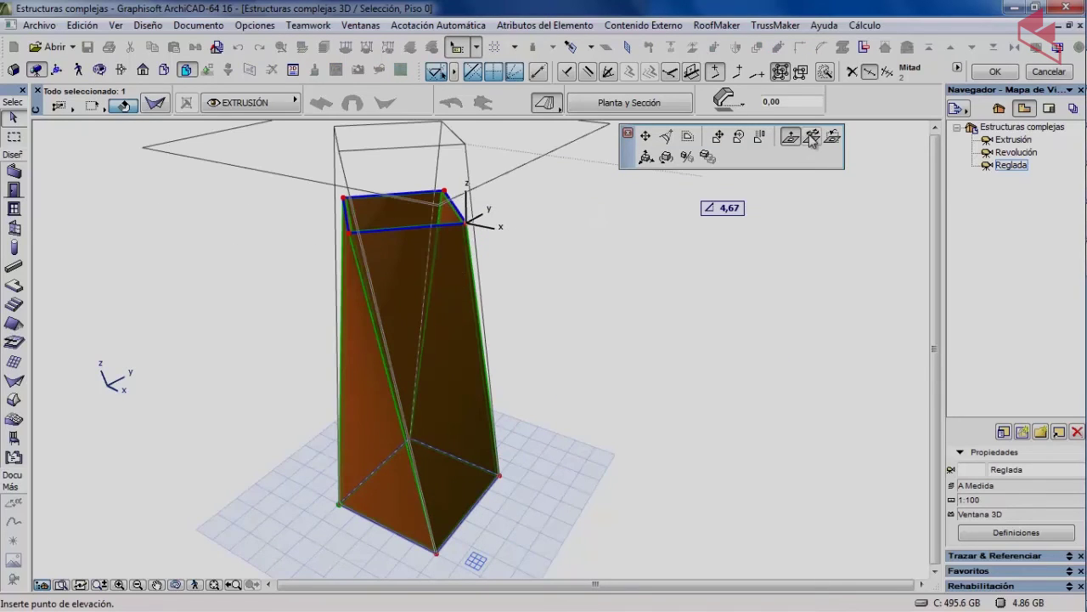
left_click(812, 136)
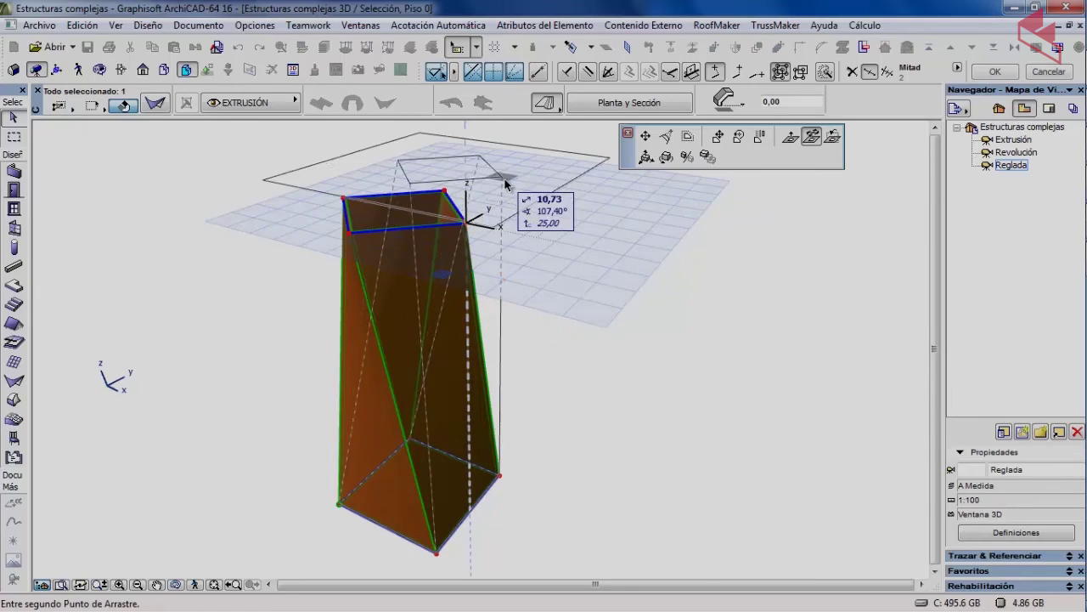
key("Escape")
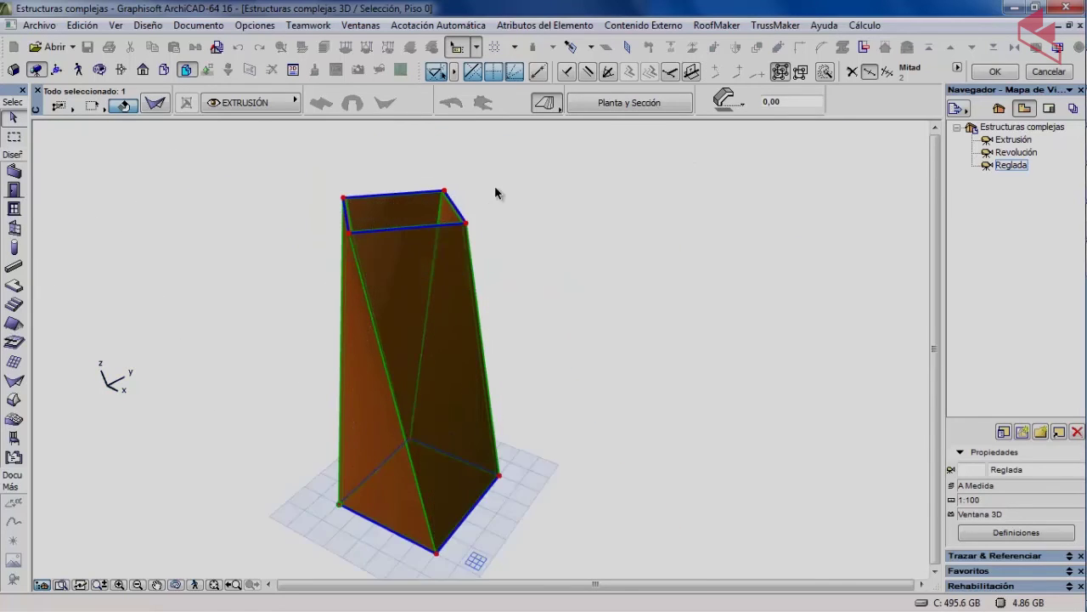
Step: Rotate the upper profile upward out of its horizontal plane about its front corner, and inspect the slanted opening from another side
left_click(445, 192)
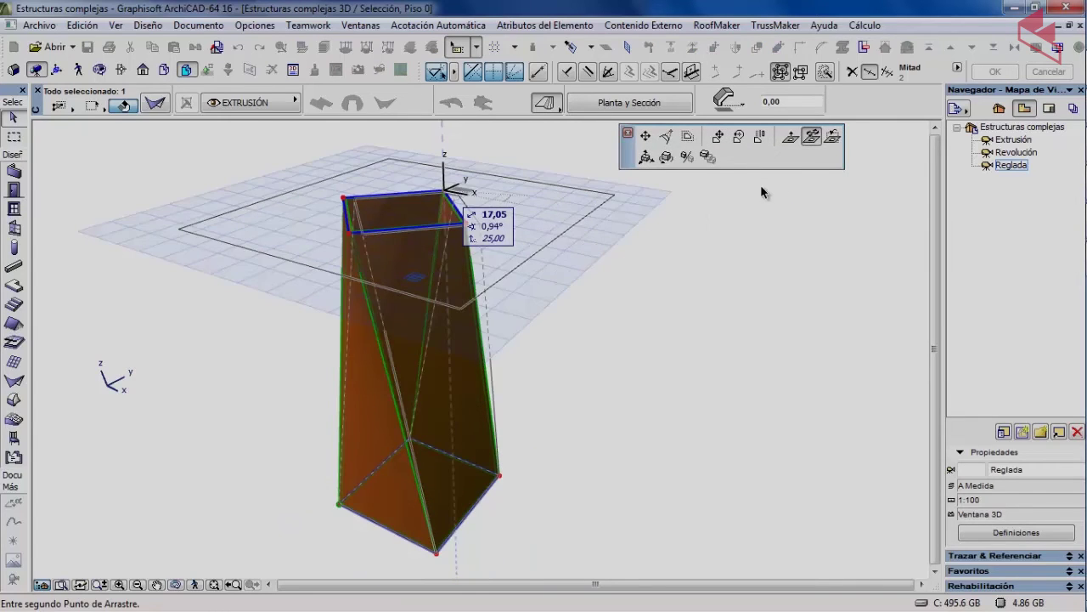
left_click(834, 139)
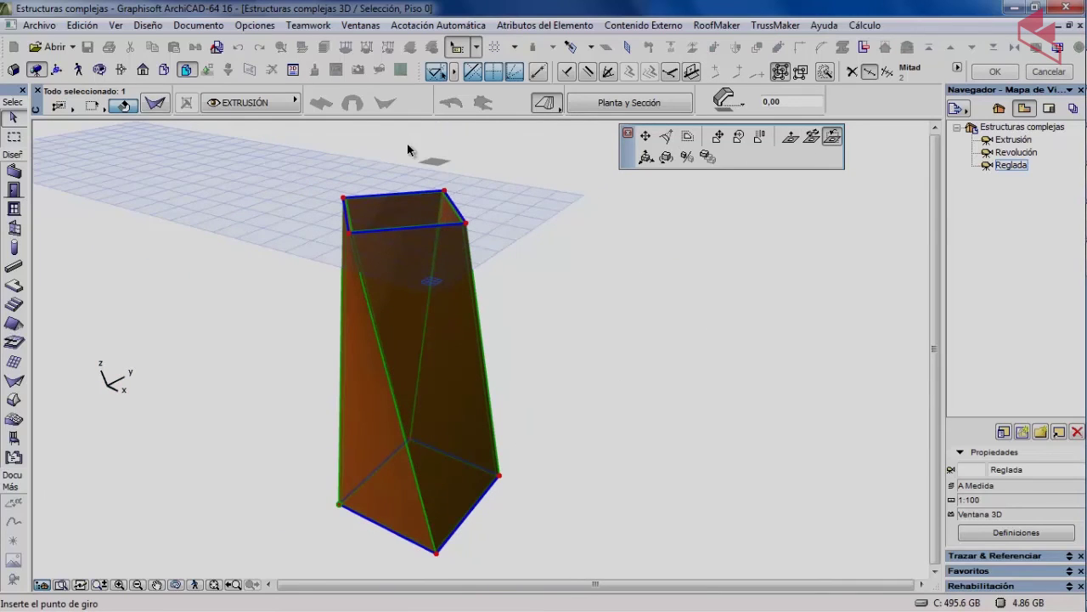
left_click(356, 228)
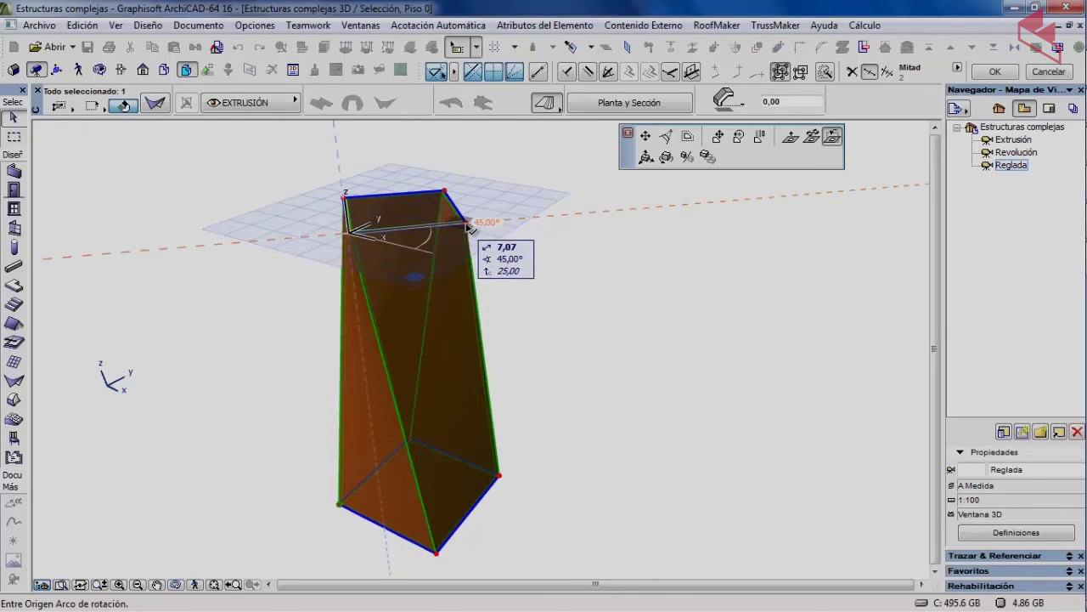
left_click(468, 226)
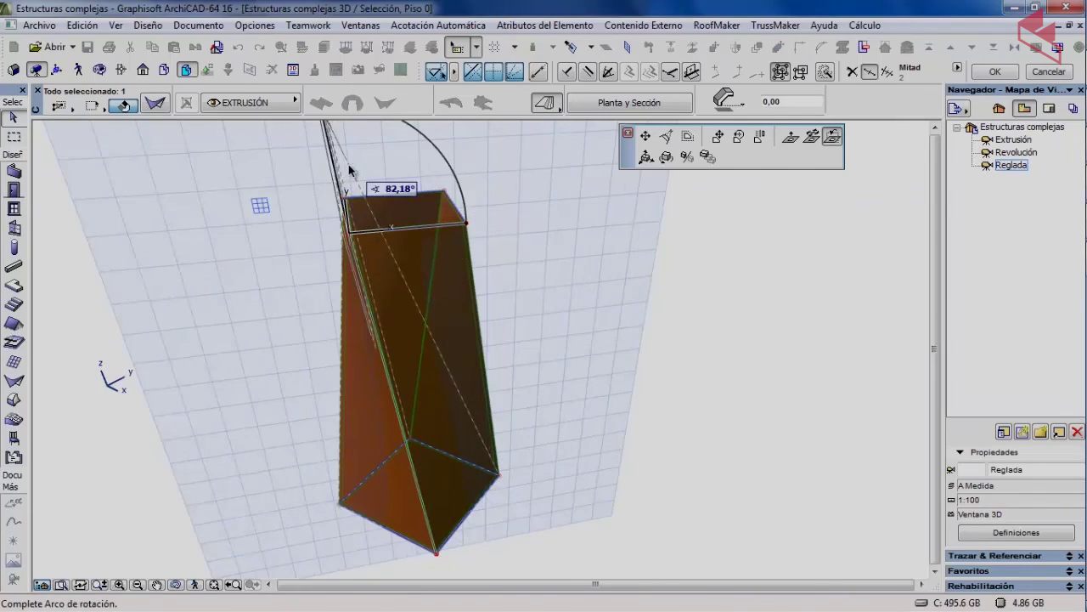
left_click(395, 150)
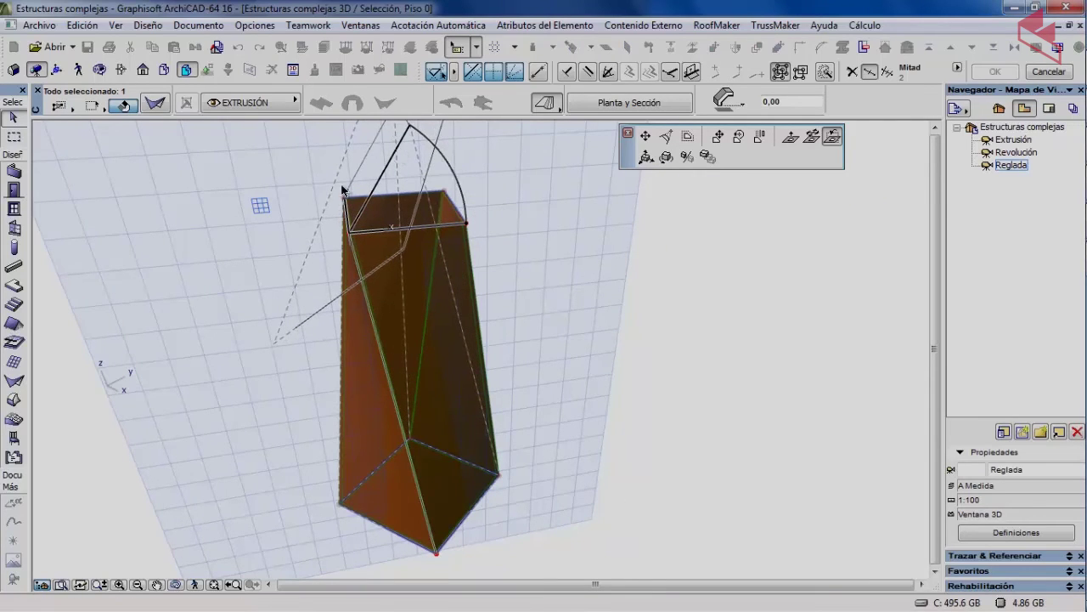
left_click(201, 237)
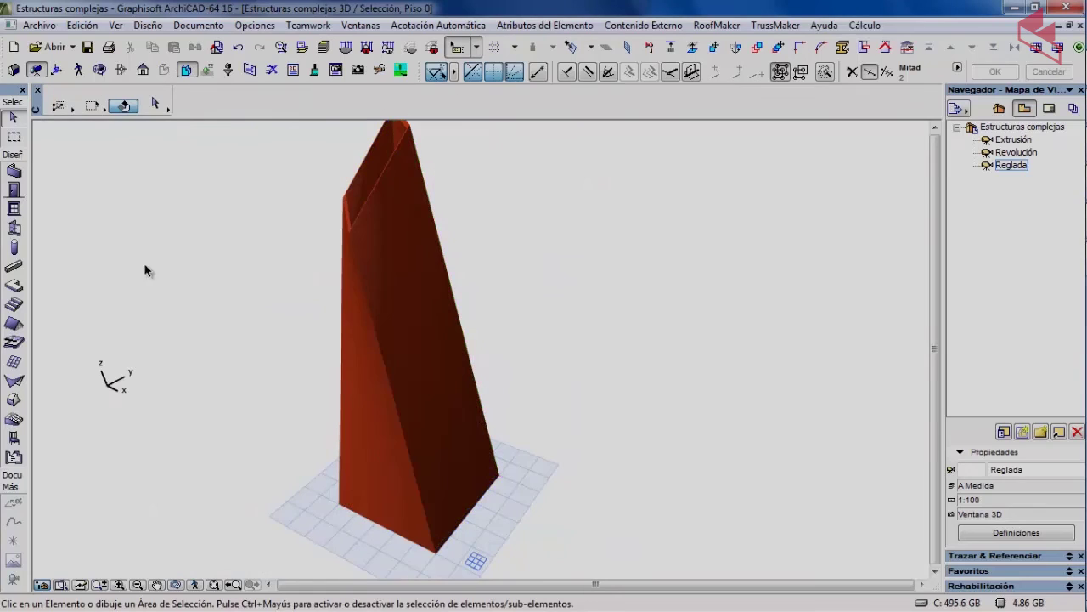
left_click(100, 69)
left_click_drag(165, 223, 420, 270)
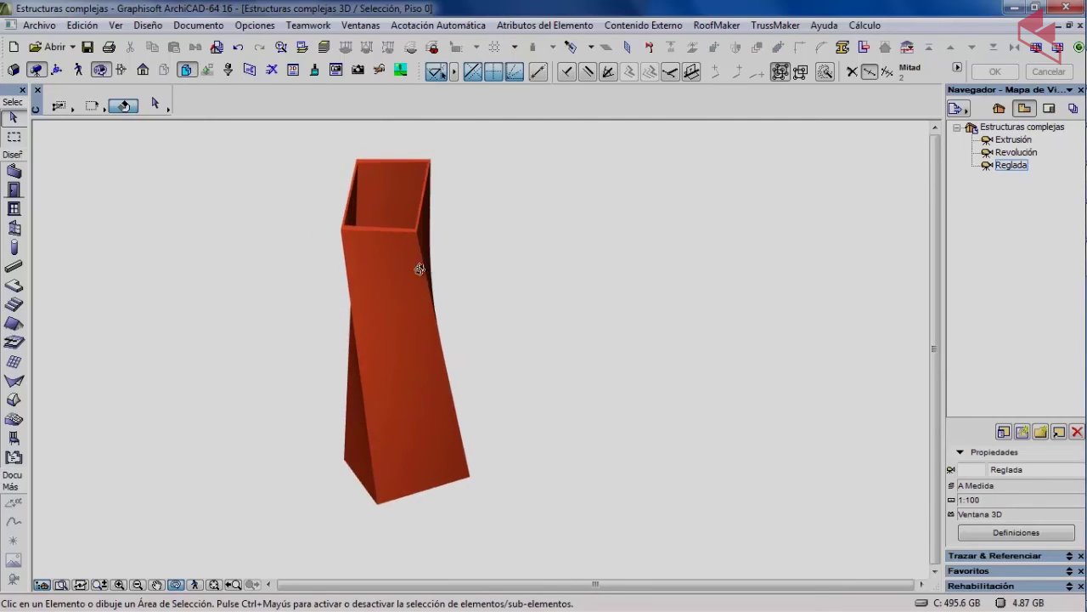
Step: Return to the ground floor plan and rotate the upper profile counterclockwise about its node on the west side of the base square
key("F2")
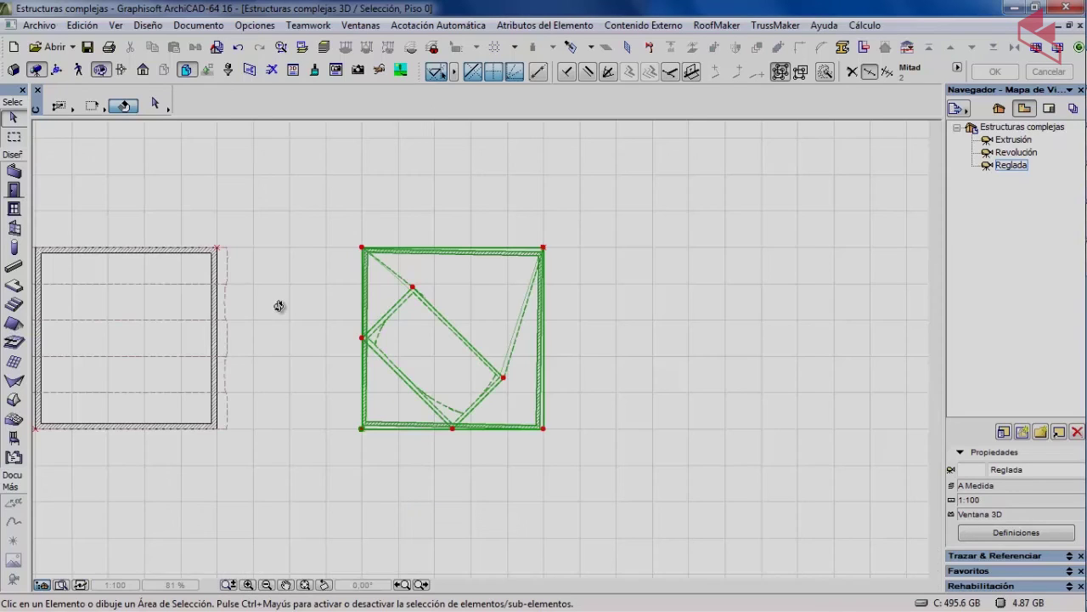
left_click(417, 290)
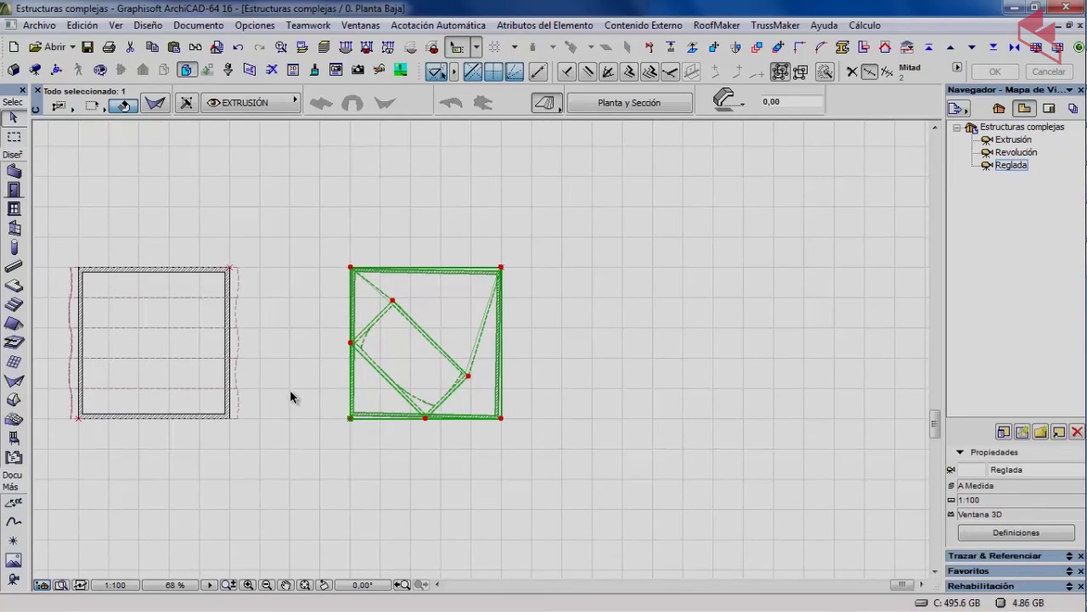
scroll(290, 389, "up", 3)
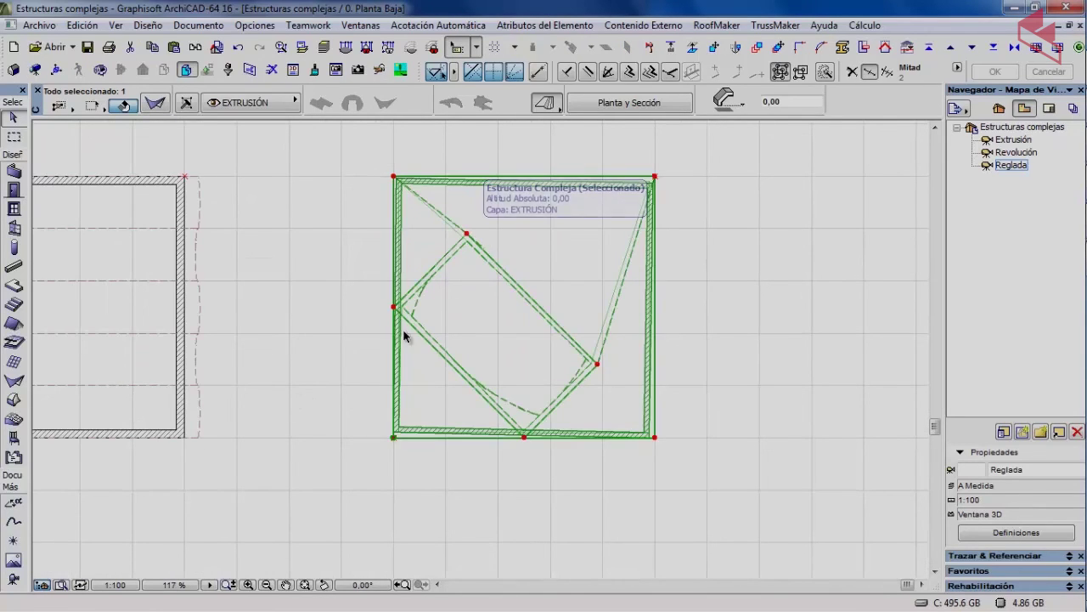
left_click(466, 234)
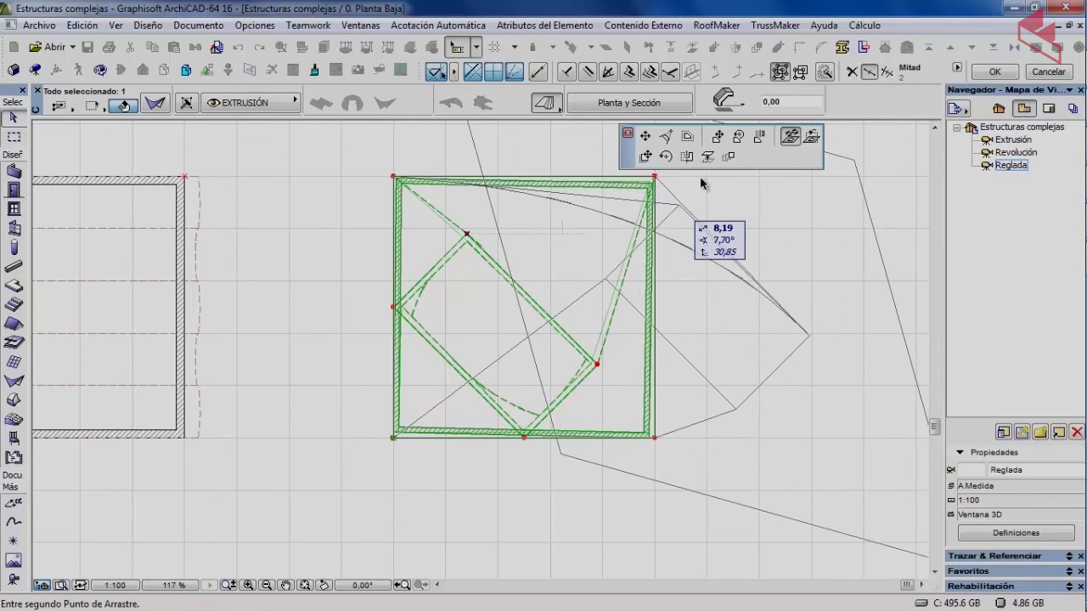
left_click(739, 138)
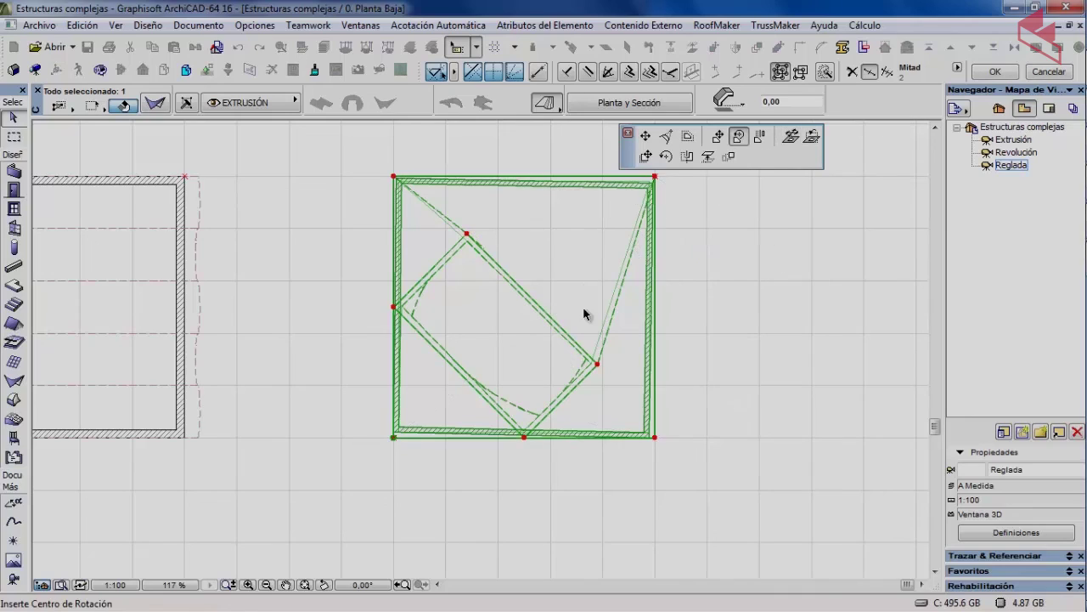
left_click(394, 308)
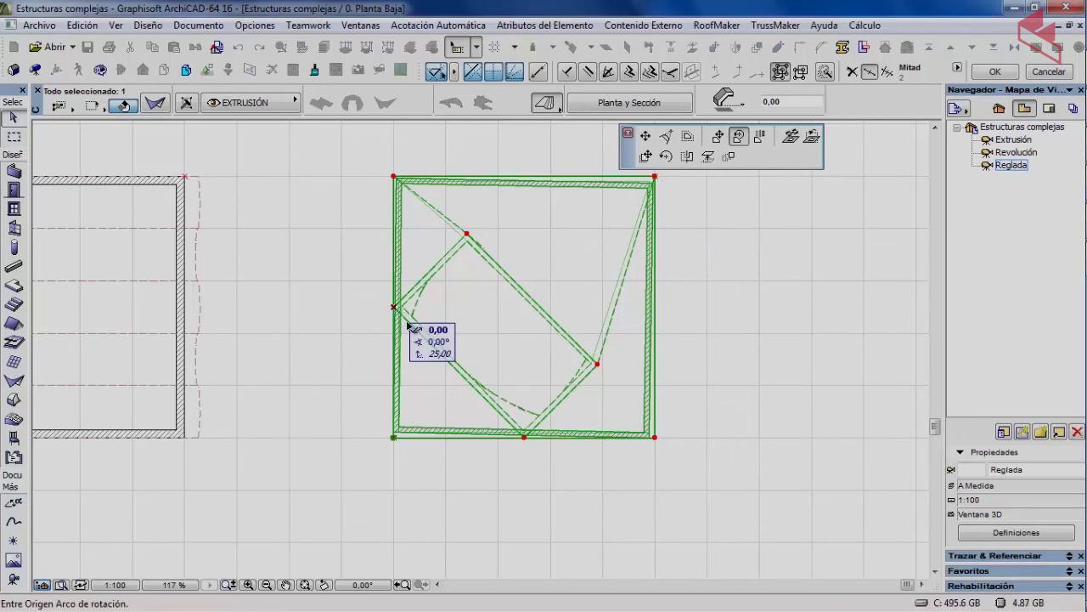
left_click(525, 438)
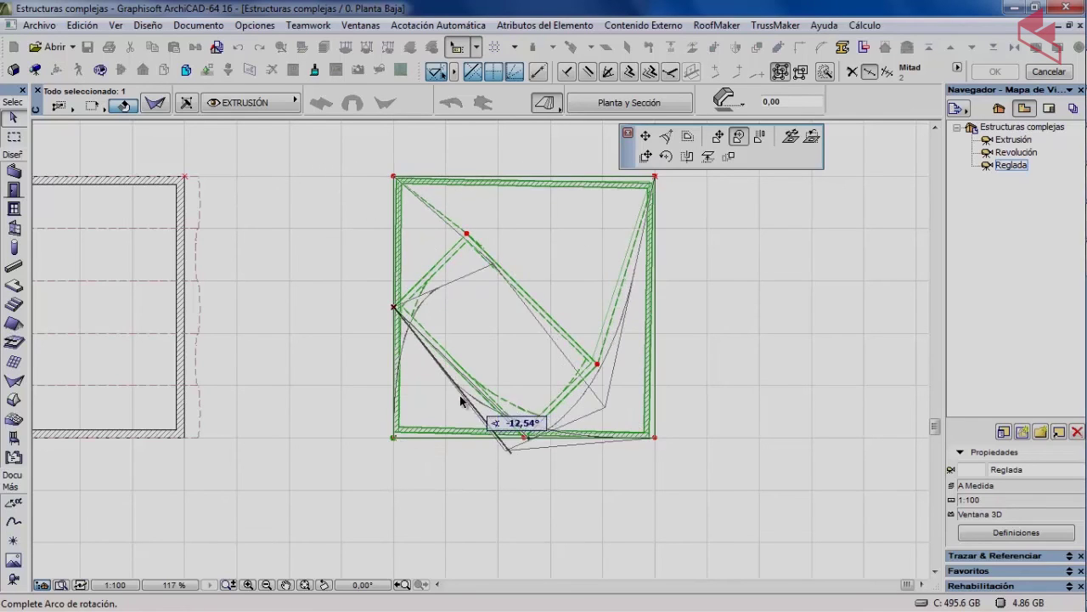
left_click(519, 325)
key("ctrl+z")
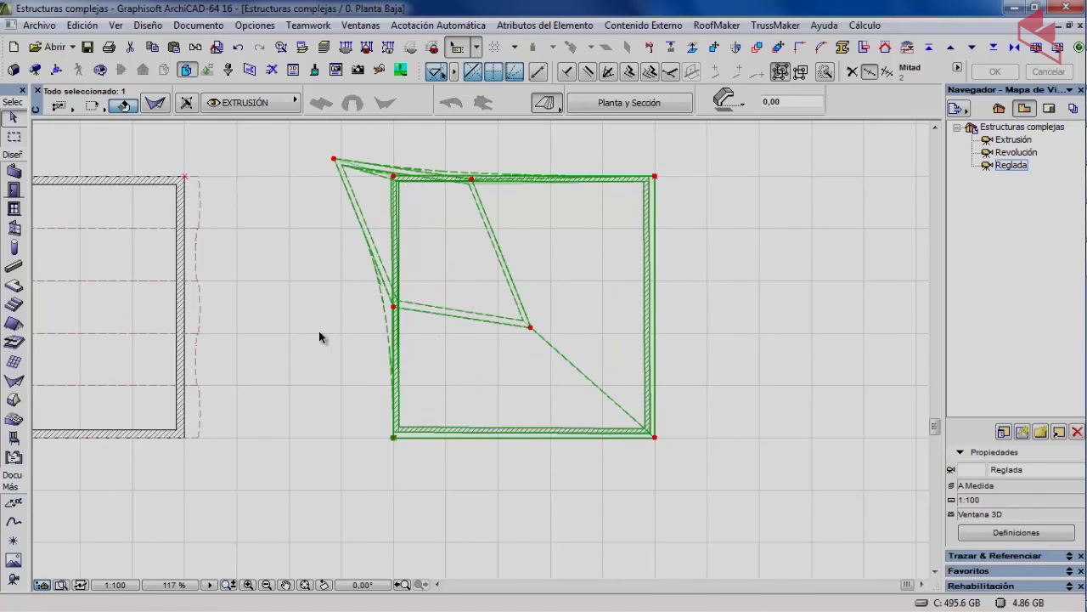
Step: Show the selected ruled shell in 3D again and orbit around it to examine its rotated upper profile
left_click(319, 331)
left_click(379, 344)
right_click(320, 279)
left_click(425, 514)
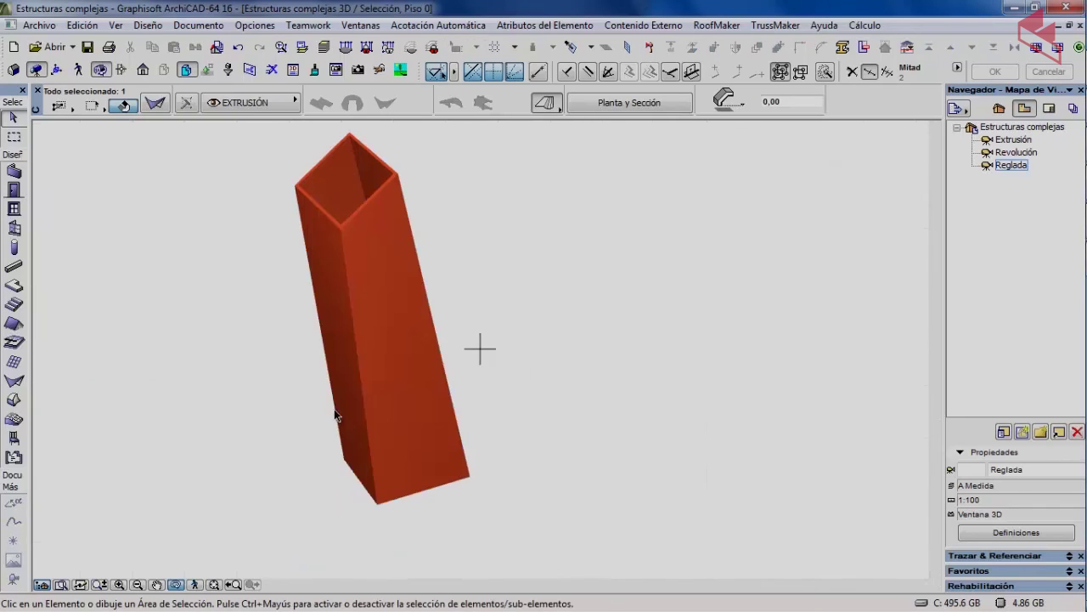
middle_click_drag(322, 295, 461, 314, "shift")
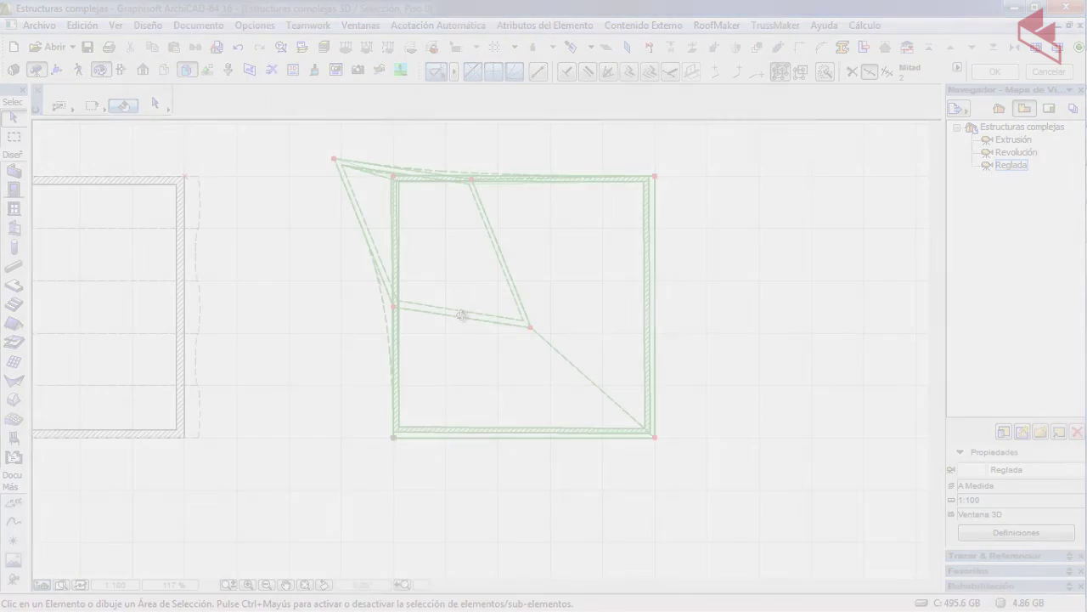